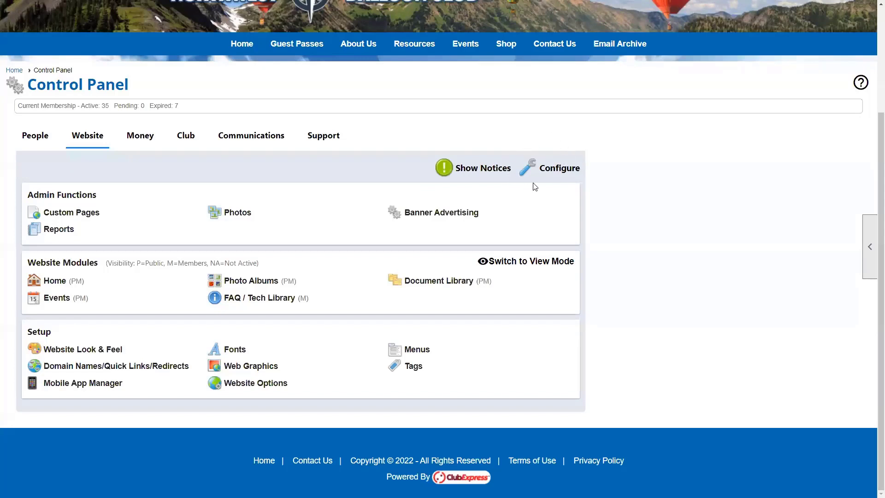
# Open the website configuration for the Events function and review its status options.
pyautogui.click(556, 172)
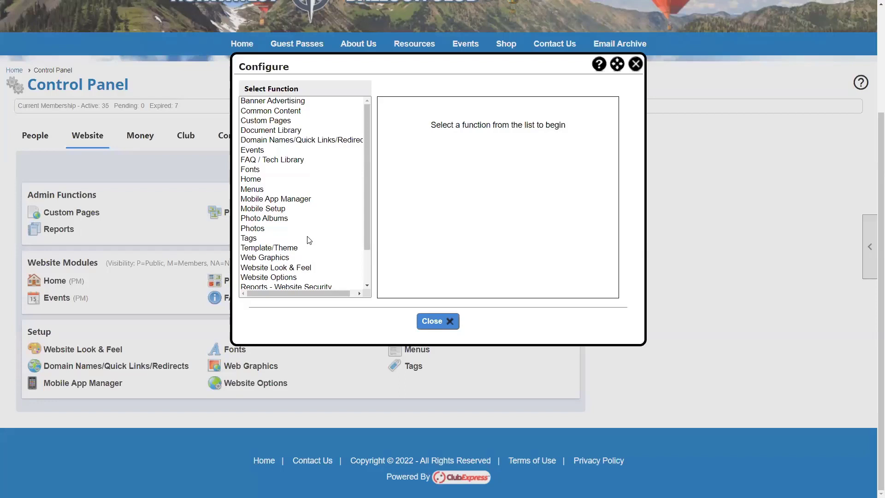
pyautogui.click(257, 150)
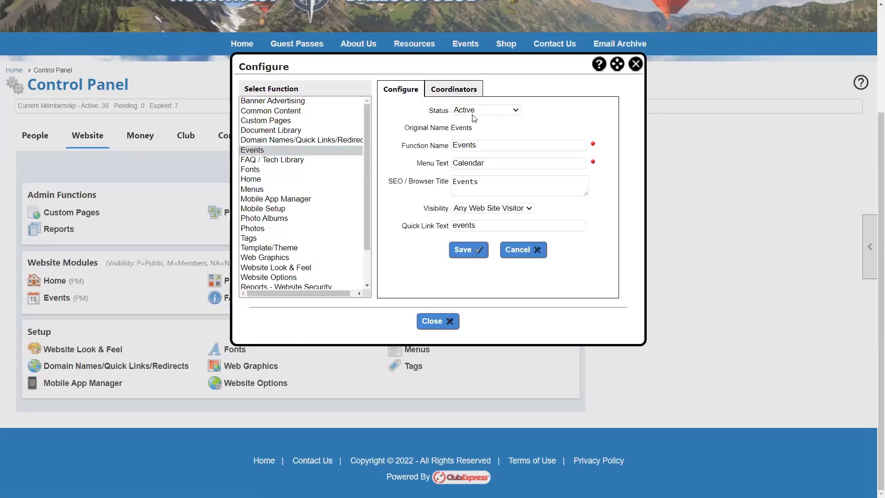
pyautogui.click(490, 110)
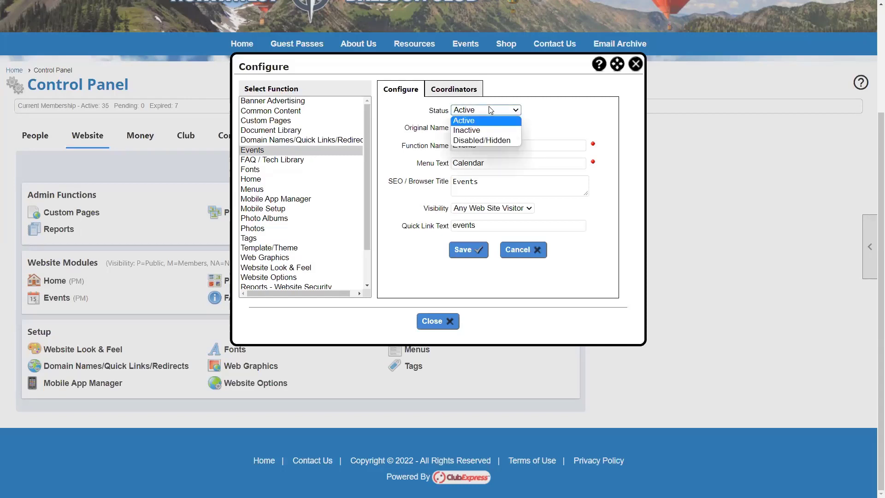
pyautogui.click(551, 121)
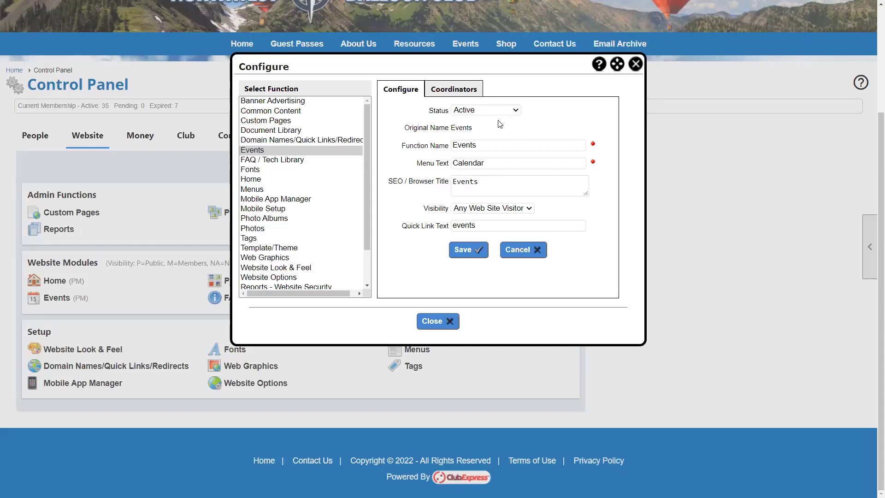
# Start adding an Events coordinator, list all members, and pick the fifth member in the search results.
pyautogui.click(460, 91)
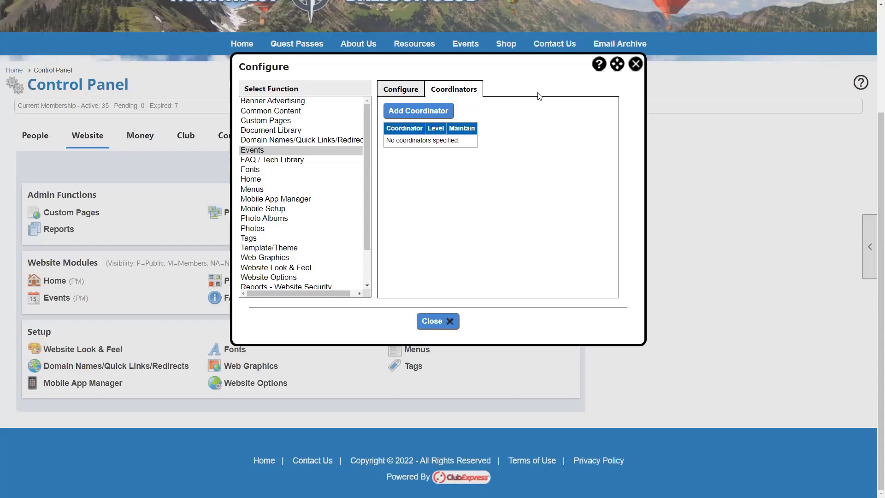
pyautogui.click(442, 112)
pyautogui.click(498, 151)
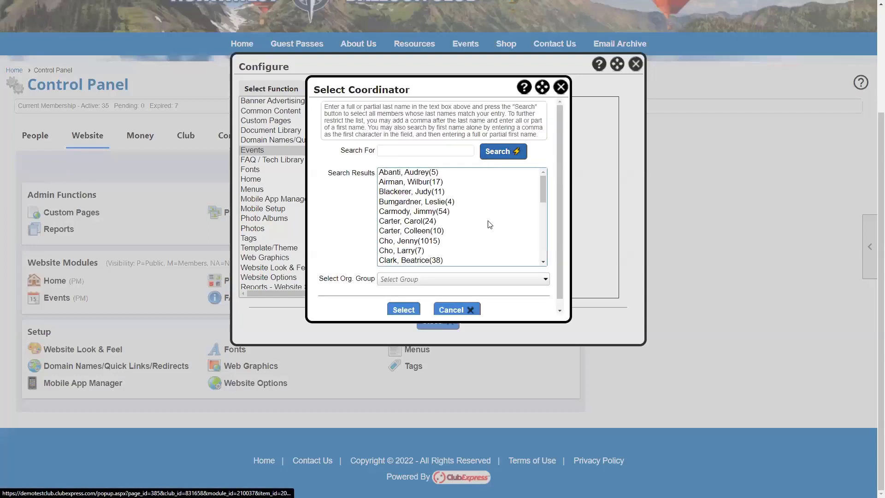
pyautogui.click(429, 211)
pyautogui.click(401, 309)
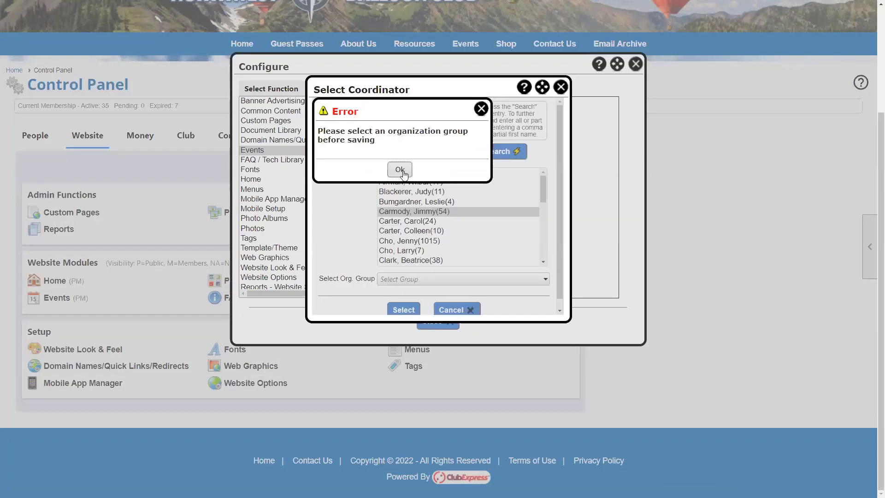
pyautogui.click(399, 169)
# Set the new coordinator's organization group to the top-level demotestclub.
pyautogui.scroll(-1, 554, 201)
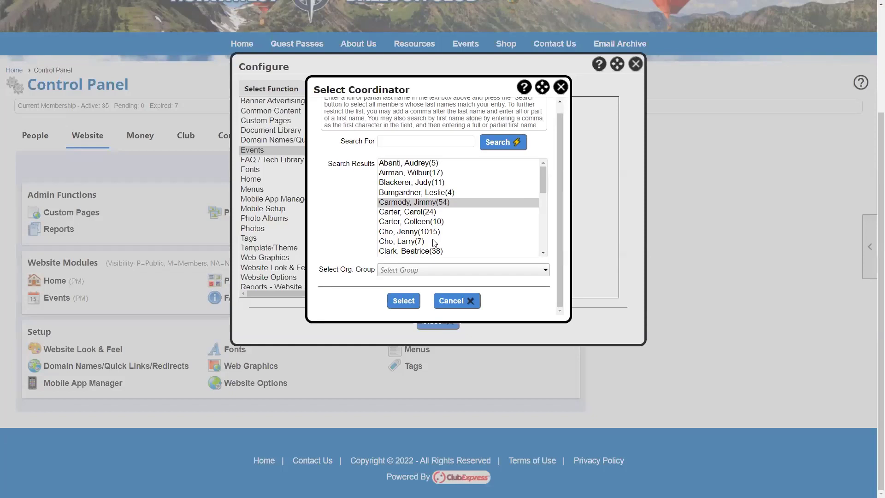
pyautogui.click(540, 271)
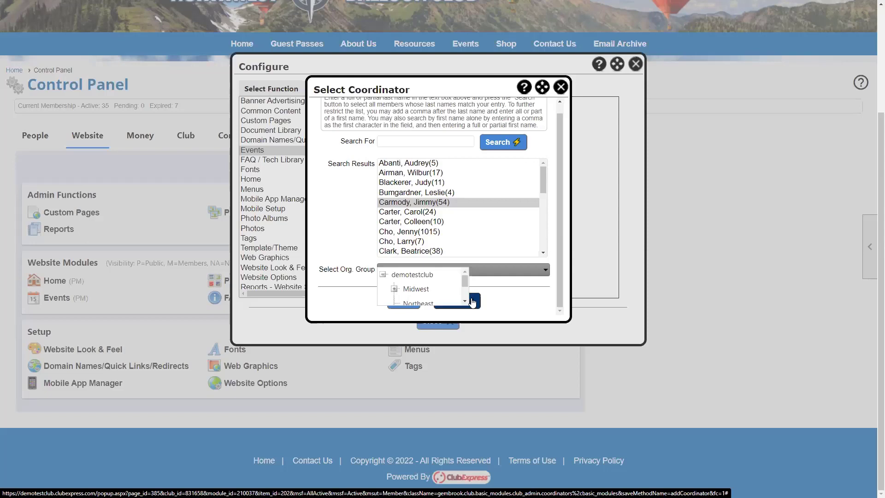
pyautogui.click(361, 279)
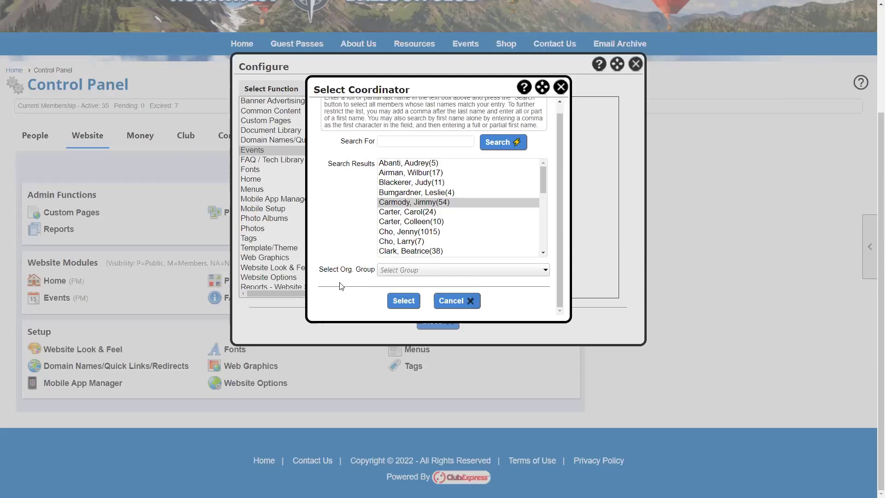
pyautogui.click(534, 276)
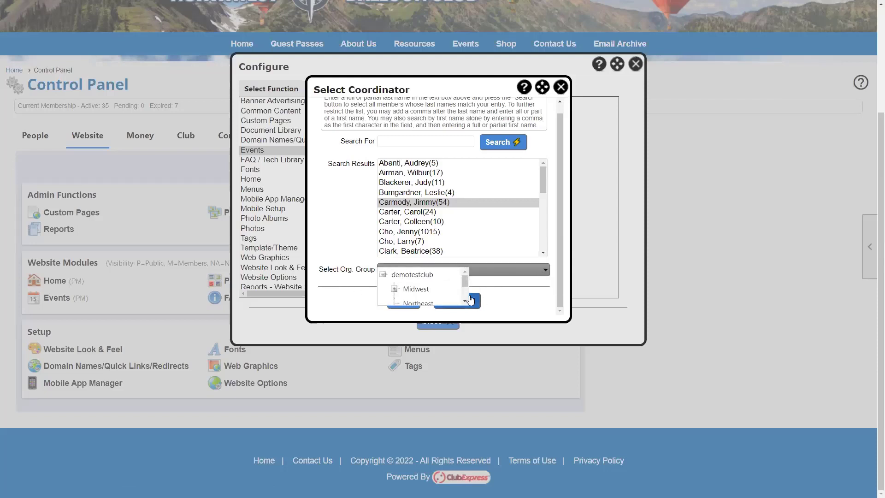
pyautogui.scroll(-1, 445, 287)
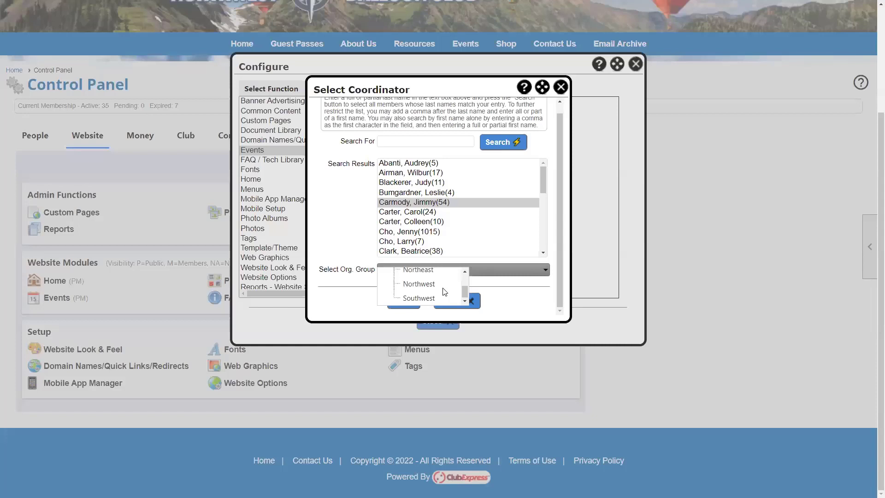
pyautogui.scroll(1, 445, 288)
pyautogui.click(423, 279)
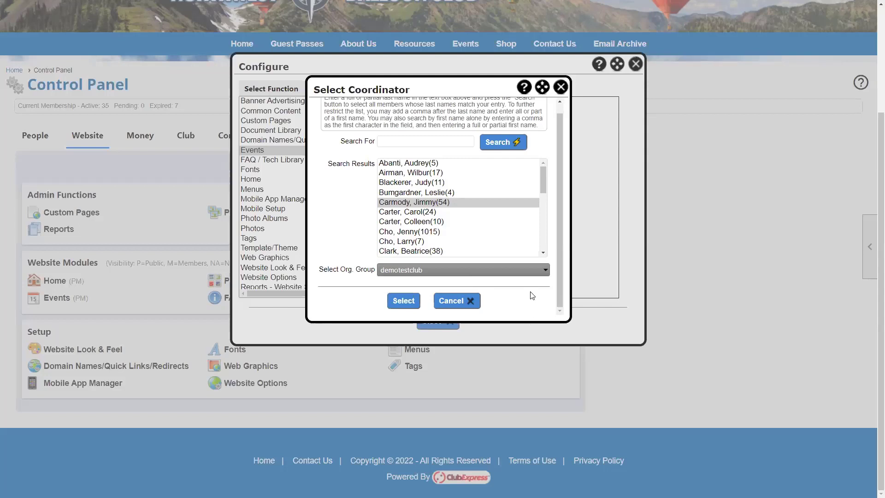
# Assign the coordinator to the Northwest Suburbs group under Midwest, save the coordinator, and close the configuration.
pyautogui.click(546, 270)
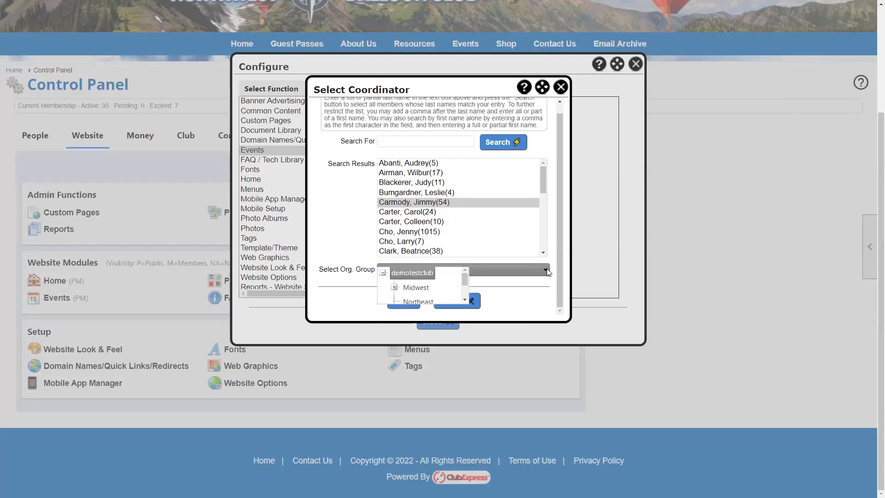
pyautogui.click(395, 287)
pyautogui.scroll(-1, 410, 290)
pyautogui.scroll(2, 410, 290)
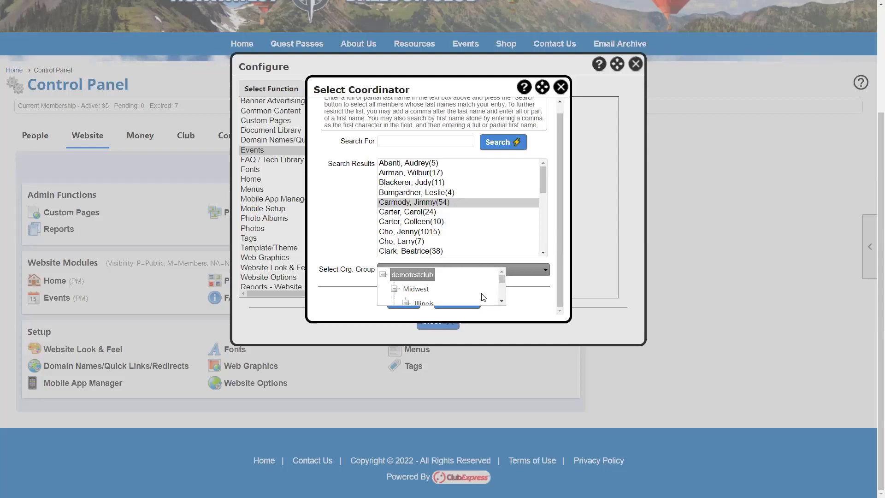
pyautogui.scroll(-2, 484, 296)
pyautogui.click(469, 292)
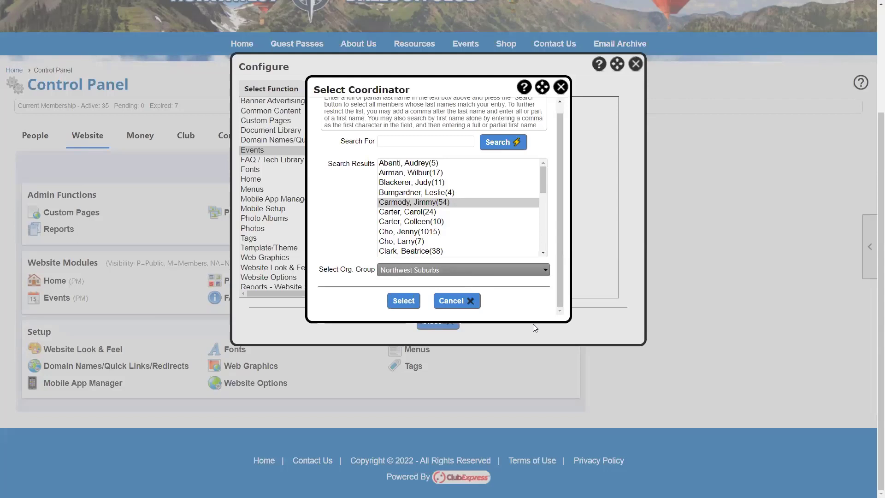
pyautogui.click(413, 302)
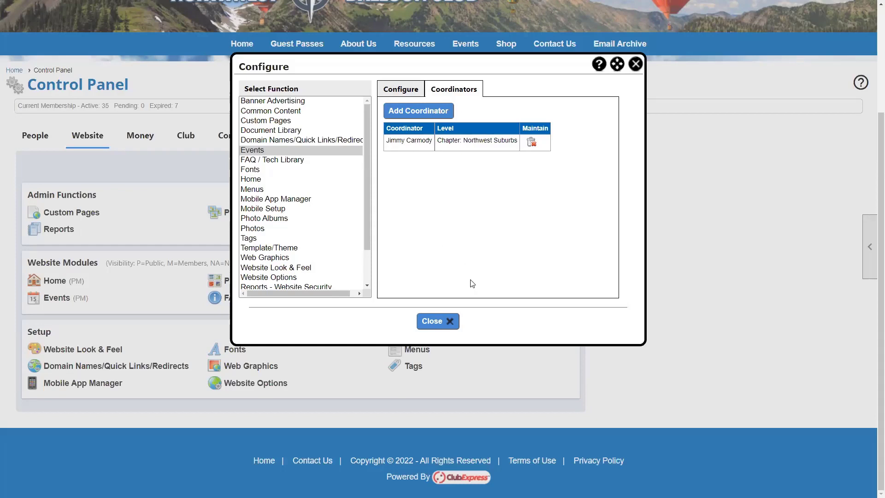
pyautogui.click(434, 325)
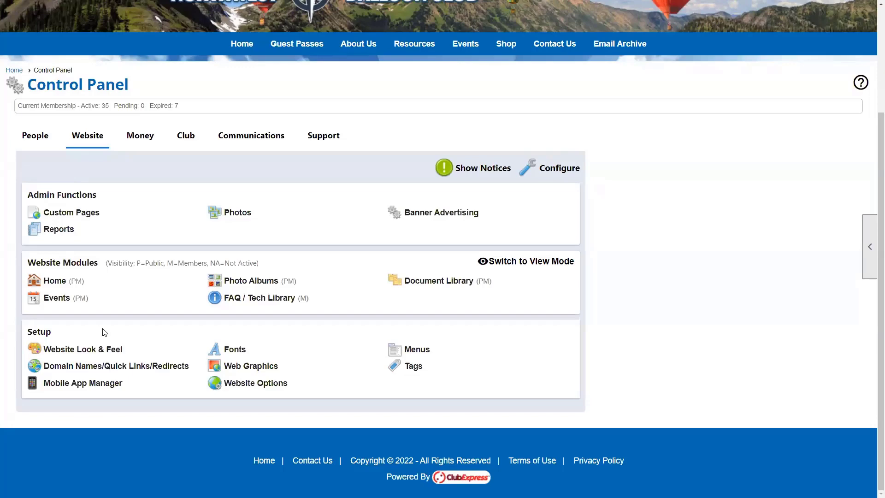
# Open the Events module's manager and review the event type and event status filter choices.
pyautogui.click(55, 299)
pyautogui.scroll(-1, 663, 323)
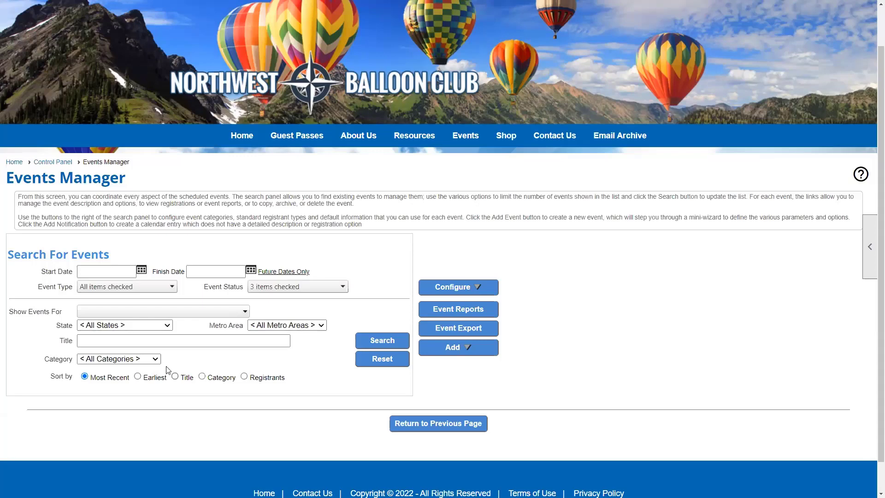
pyautogui.click(160, 288)
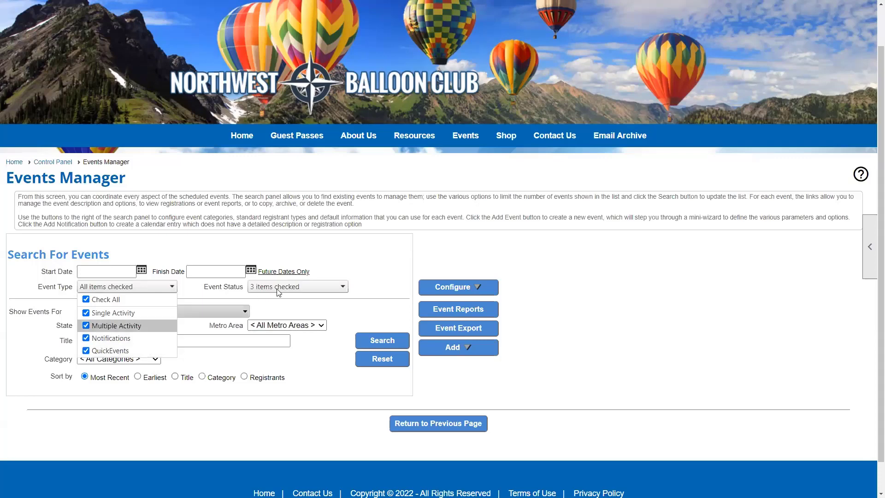
pyautogui.click(326, 286)
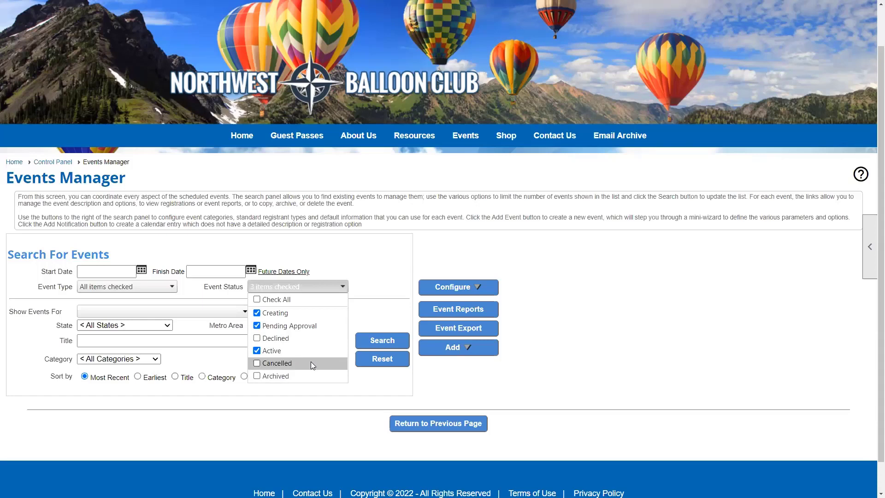
pyautogui.click(371, 281)
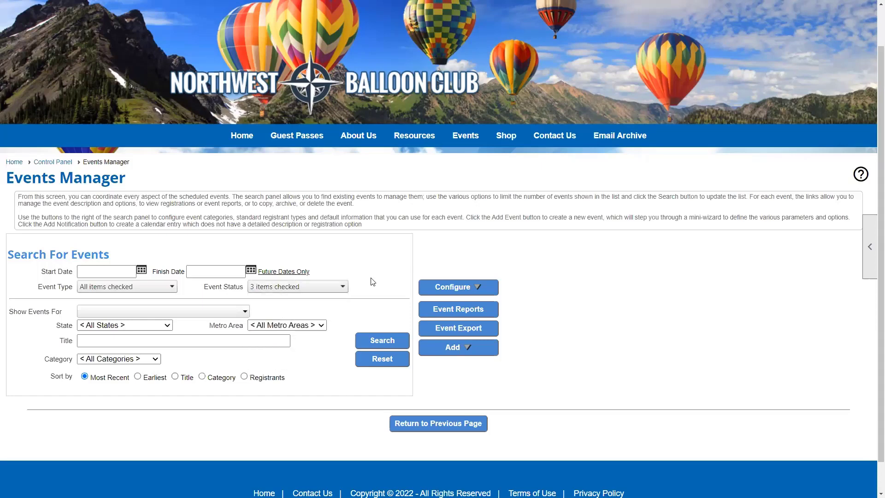
# Review the organization level, metro area and category filter choices in the event search.
pyautogui.scroll(-1, 375, 323)
pyautogui.click(176, 279)
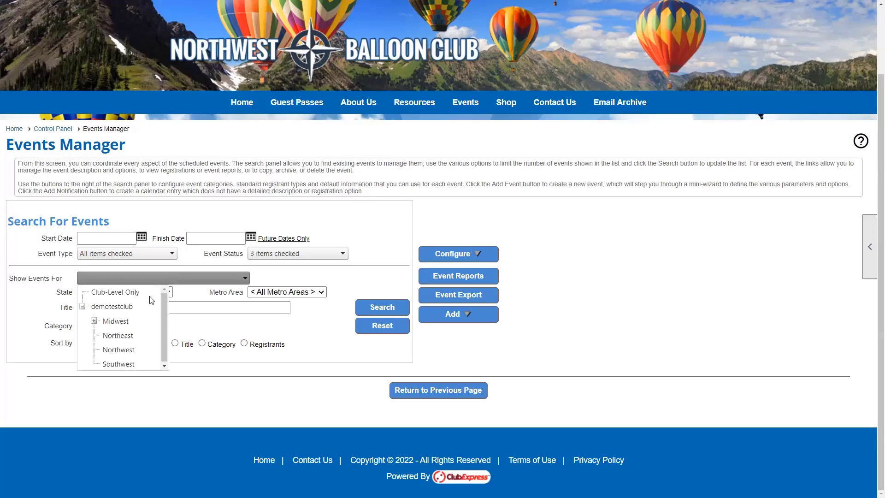
pyautogui.click(333, 286)
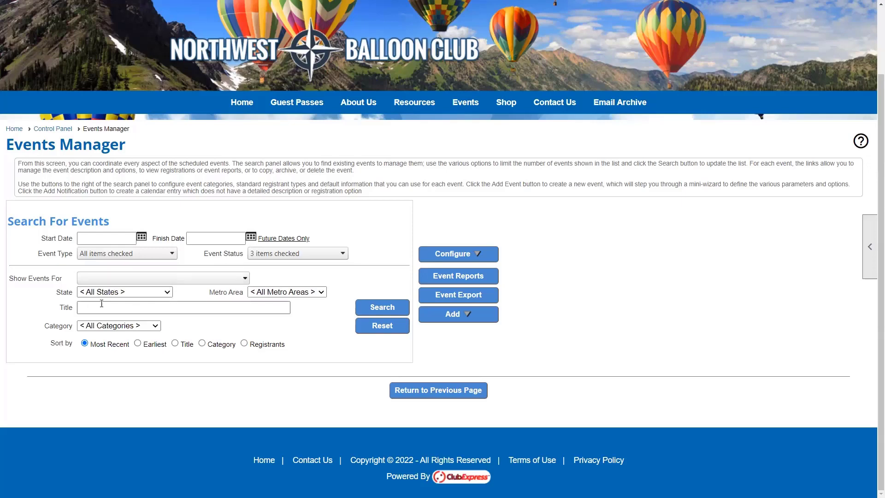
pyautogui.click(318, 295)
pyautogui.click(320, 299)
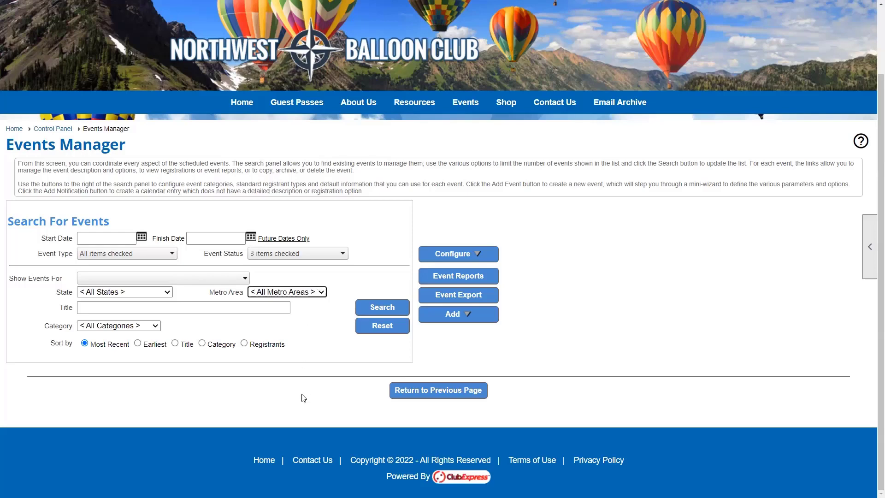
pyautogui.click(155, 326)
pyautogui.click(155, 328)
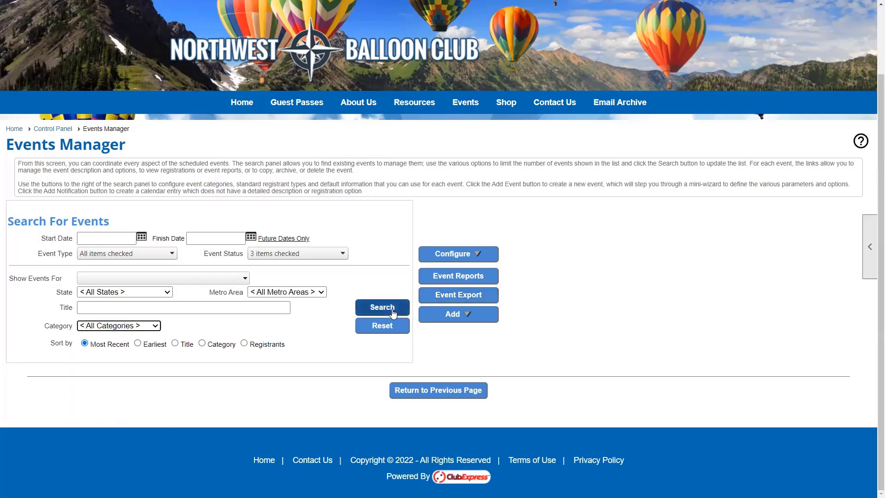
# Search for events with the default filters and look through the first page of the results list.
pyautogui.click(379, 308)
pyautogui.scroll(-3, 687, 332)
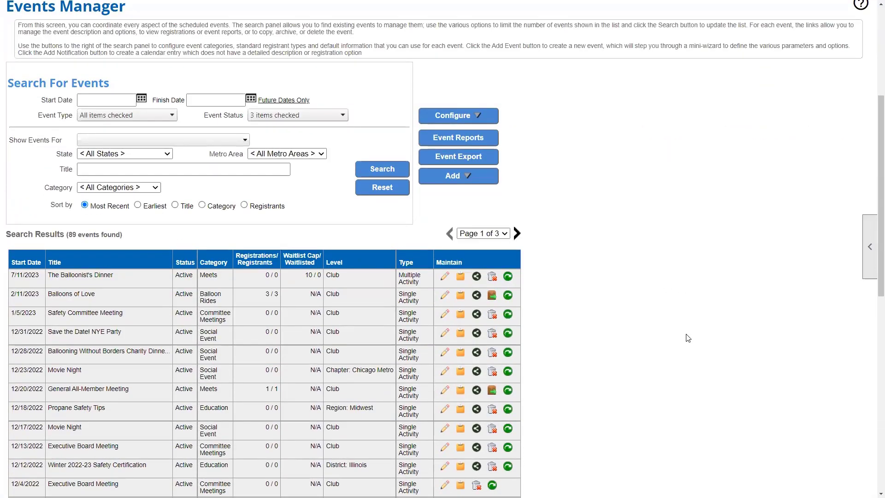
pyautogui.scroll(-1, 688, 337)
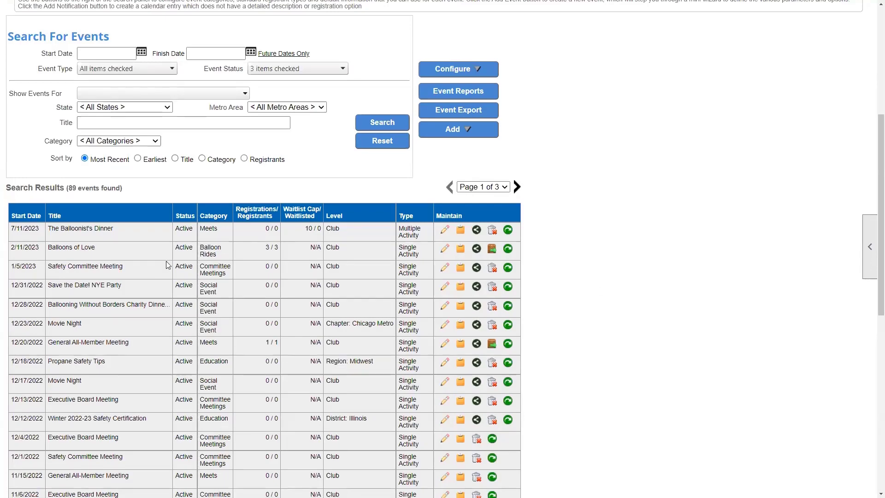
pyautogui.scroll(-2, 171, 261)
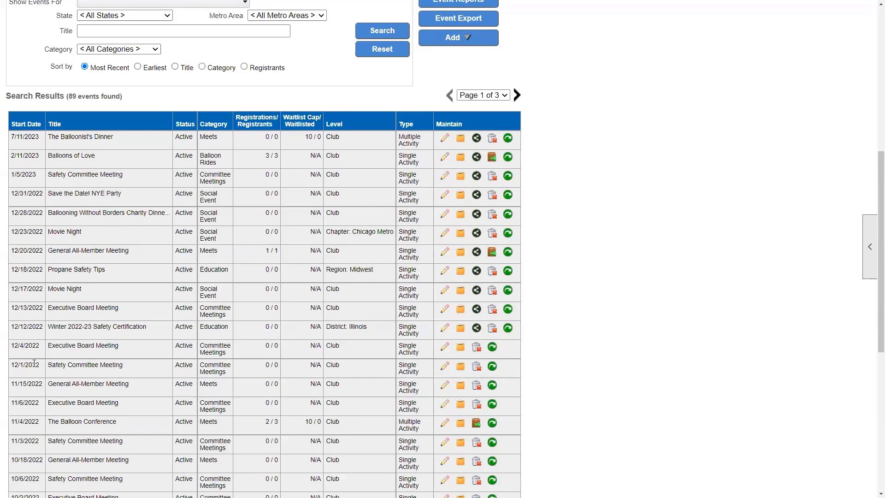
pyautogui.scroll(-2, 35, 362)
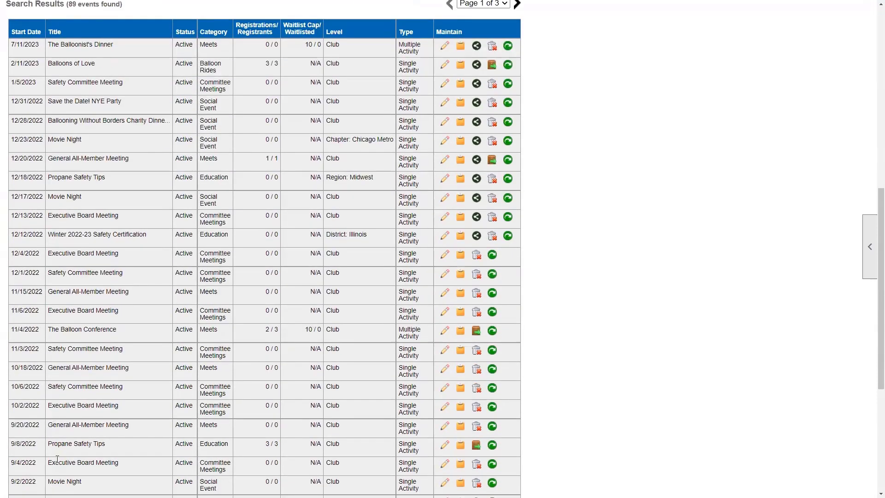
pyautogui.scroll(-4, 79, 388)
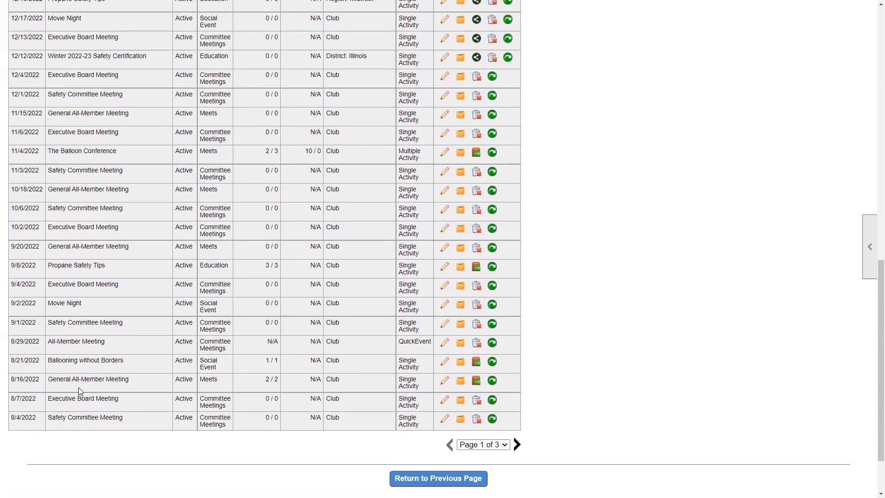
pyautogui.scroll(7, 79, 388)
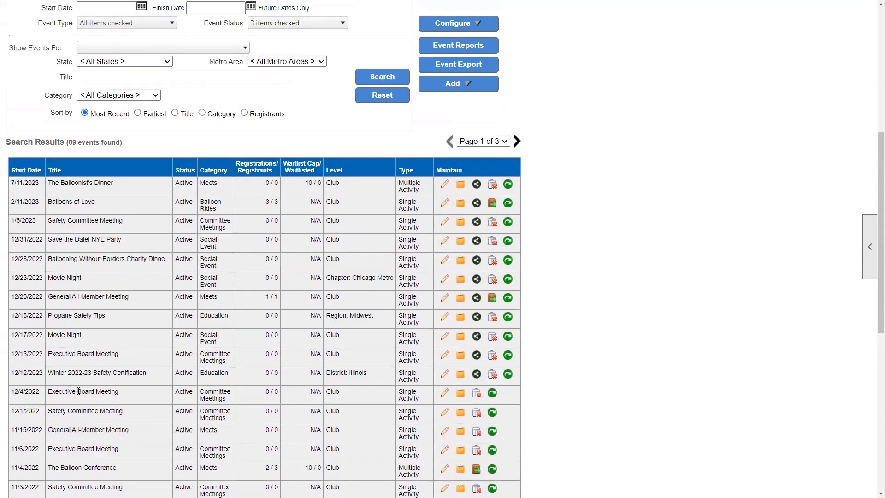
pyautogui.scroll(-1, 82, 386)
pyautogui.scroll(-2, 82, 384)
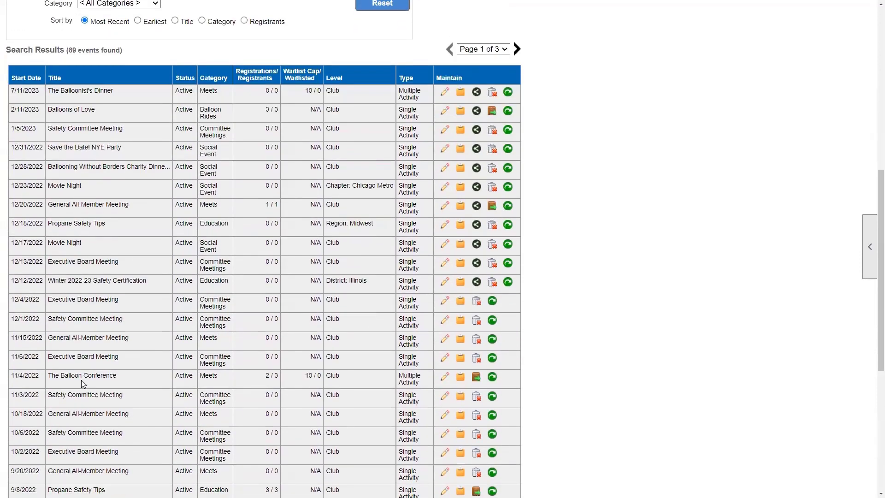
pyautogui.scroll(-3, 82, 384)
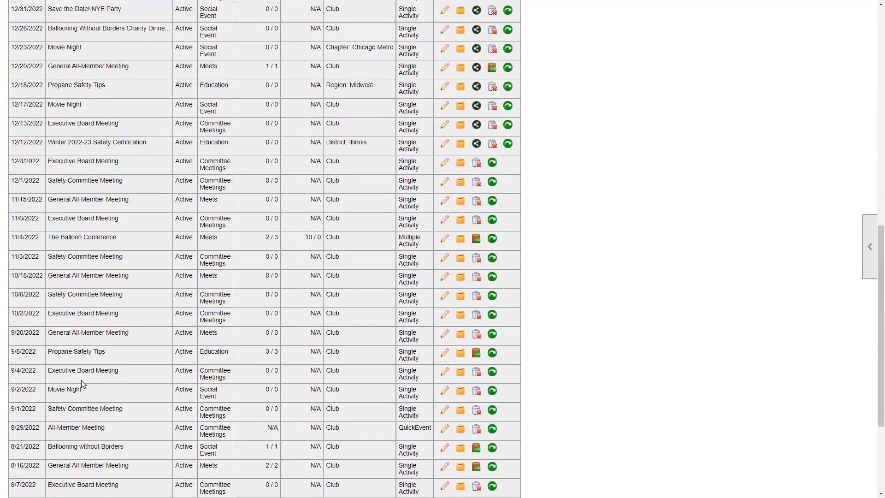
pyautogui.scroll(5, 82, 382)
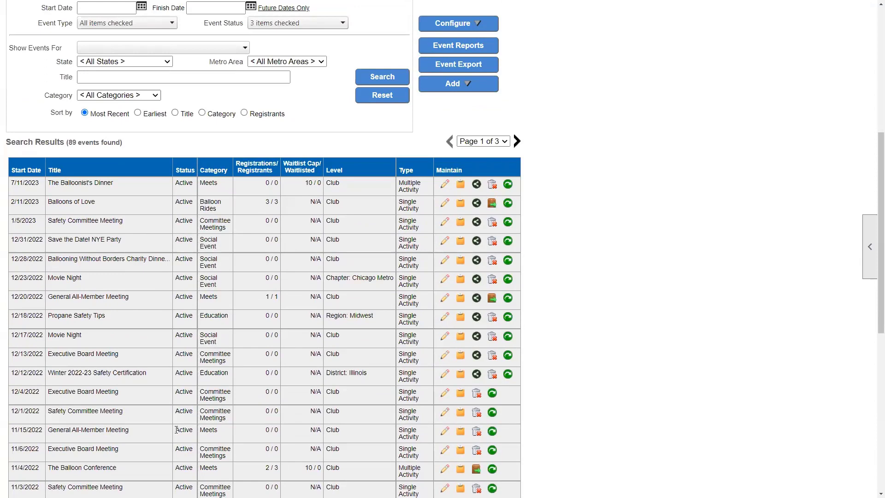
# Open the archive options for The Balloon Conference event, review the category choices, and close them without archiving.
pyautogui.scroll(-1, 176, 430)
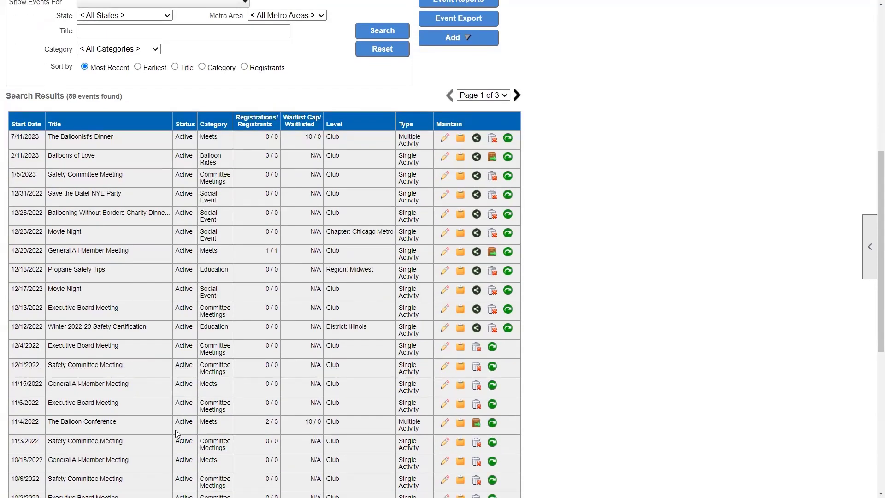
pyautogui.scroll(-2, 272, 436)
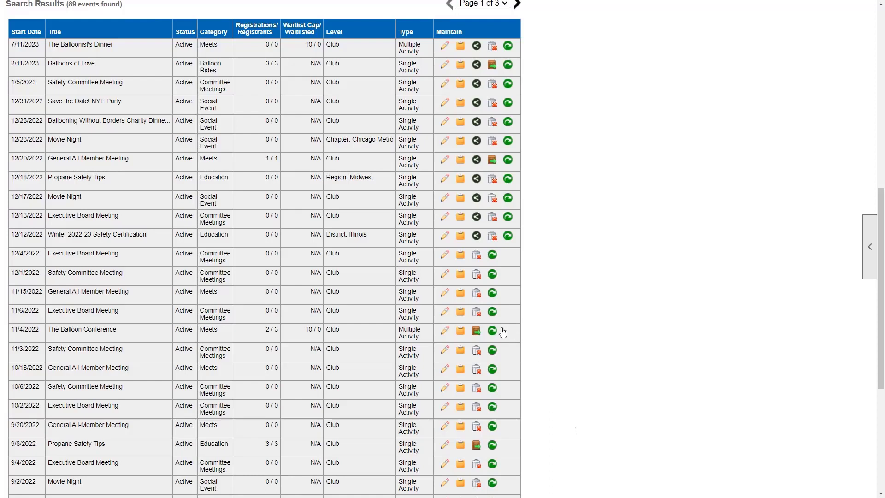
pyautogui.click(477, 332)
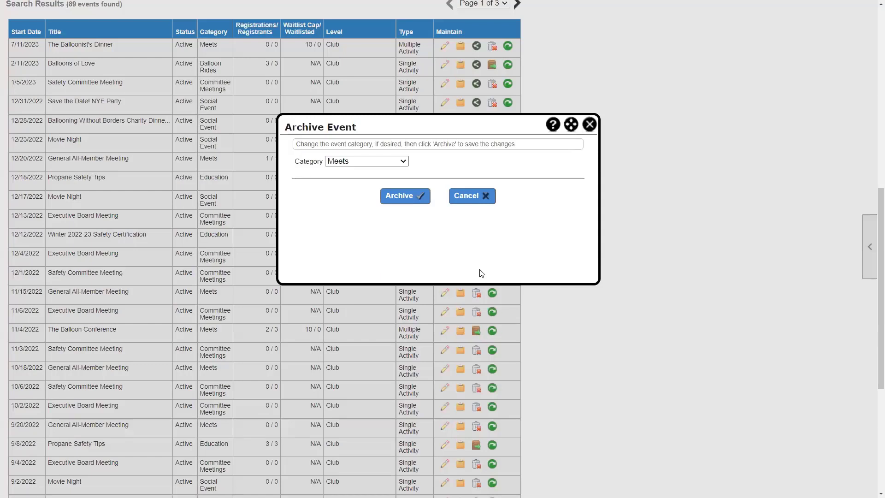
pyautogui.click(363, 162)
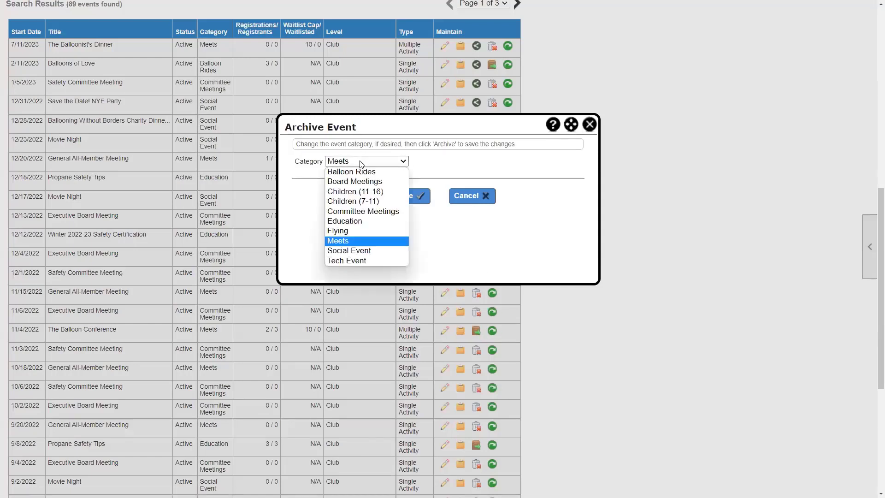
pyautogui.click(362, 165)
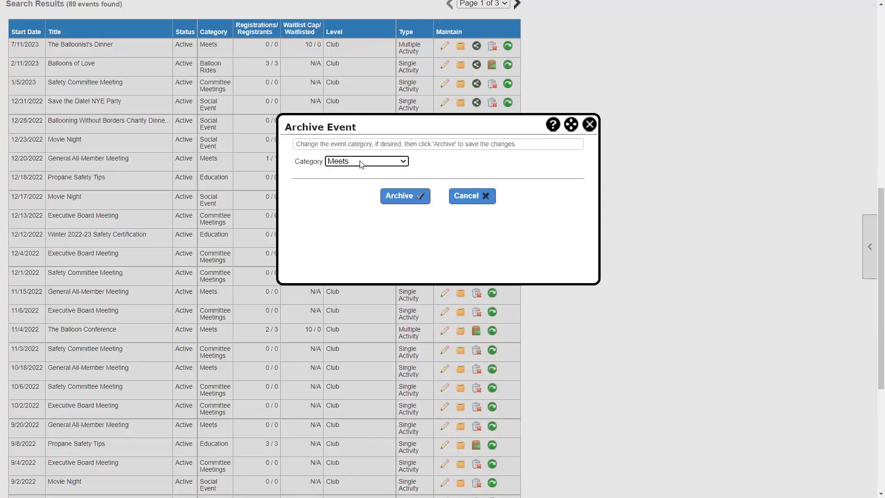
pyautogui.click(590, 124)
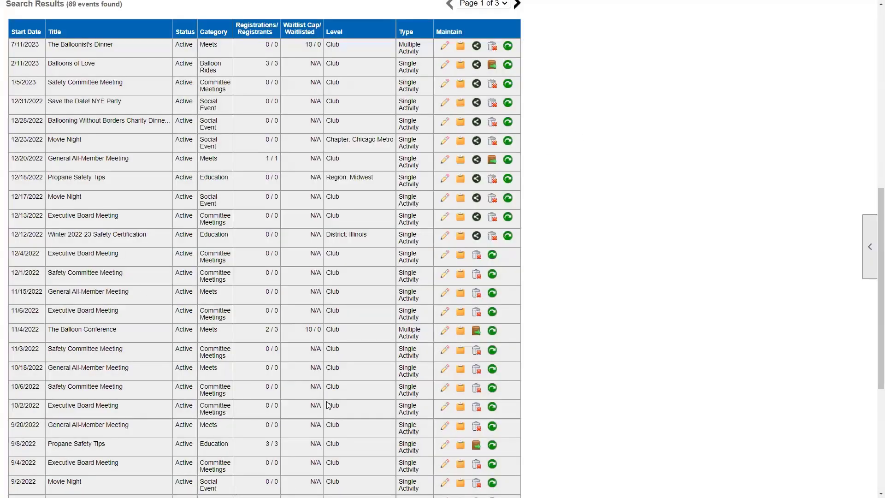
# Examine the event search filters and the first results page, including each event's category, level, type and maintenance options.
pyautogui.scroll(3, 169, 398)
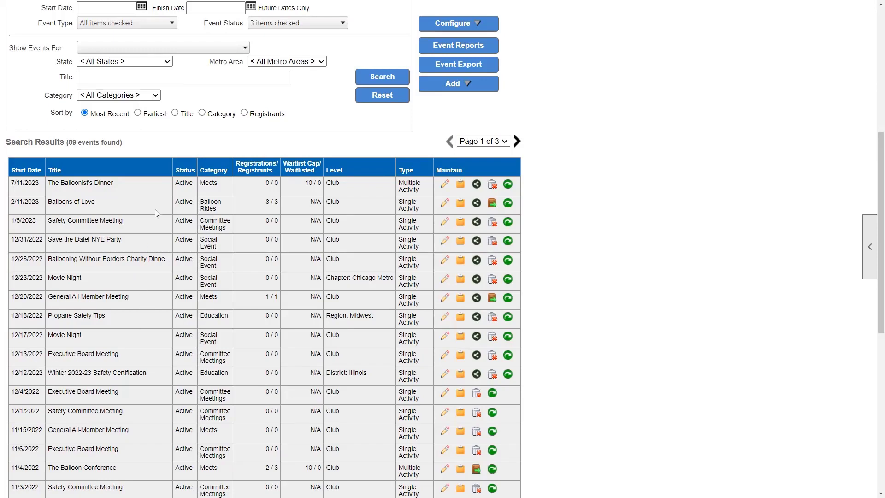
pyautogui.scroll(2, 167, 369)
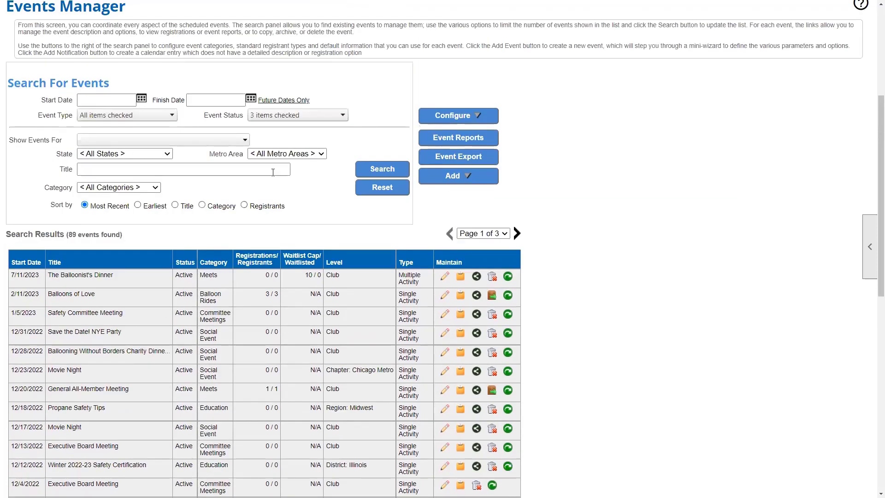
pyautogui.click(290, 119)
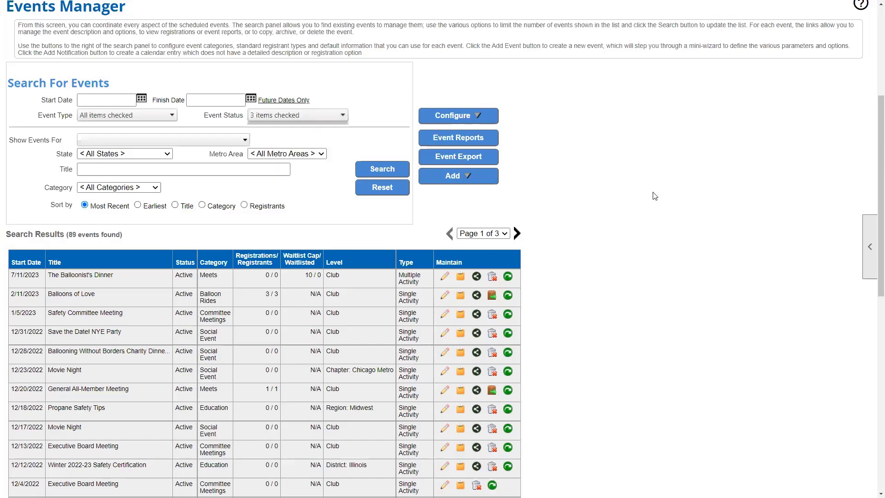
pyautogui.scroll(-1, 188, 236)
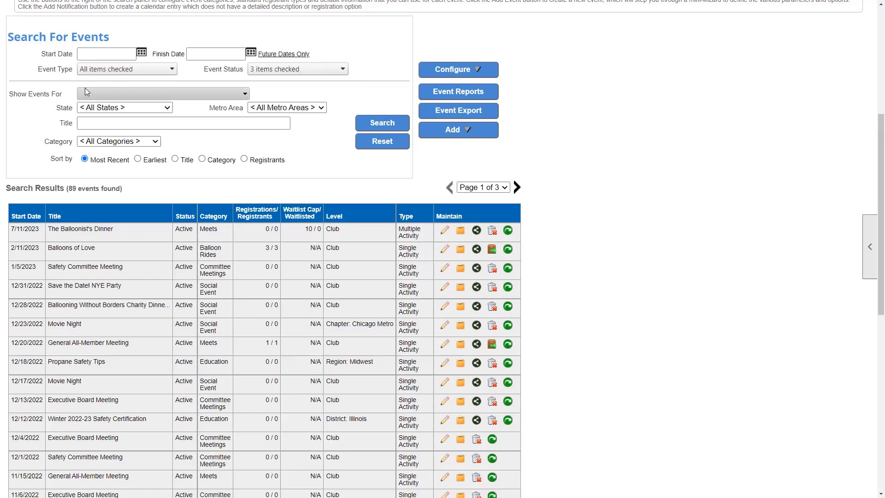
pyautogui.scroll(-1, 283, 249)
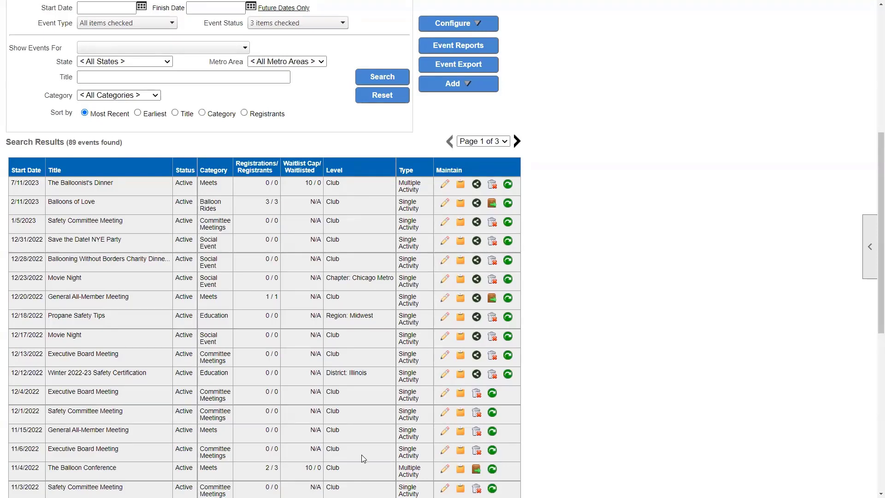
pyautogui.scroll(-3, 355, 372)
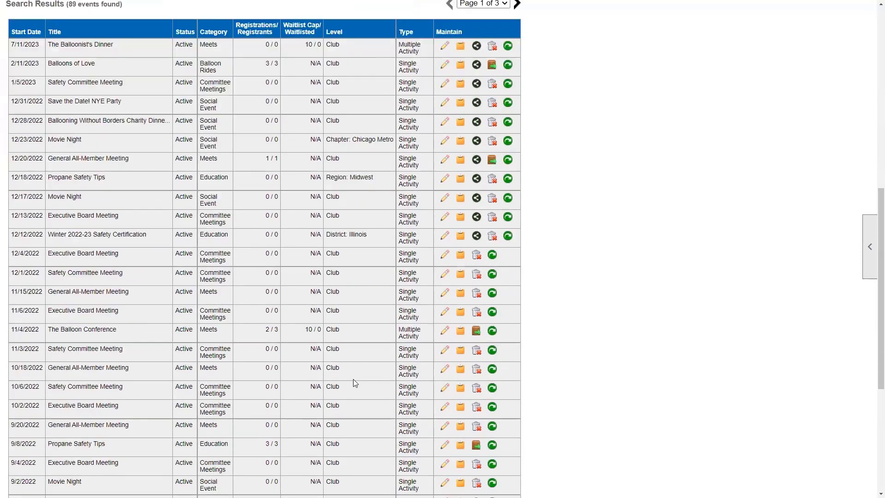
pyautogui.scroll(2, 353, 379)
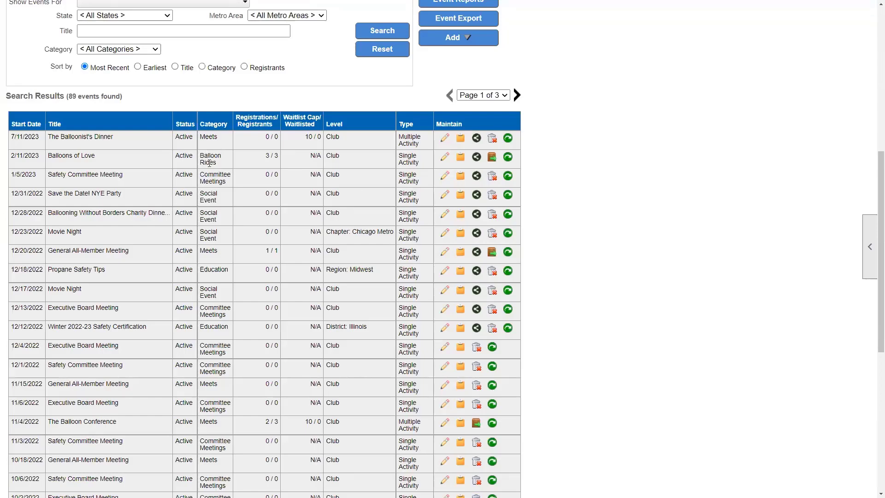
pyautogui.scroll(-4, 413, 172)
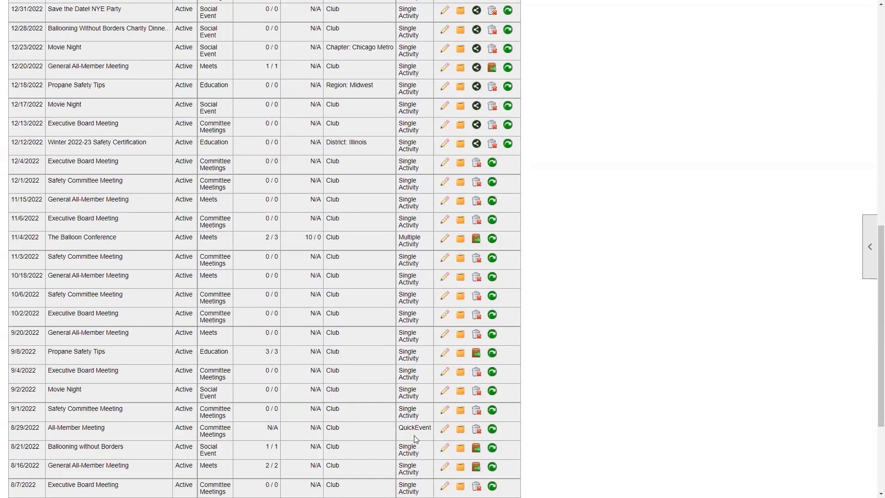
pyautogui.scroll(6, 418, 438)
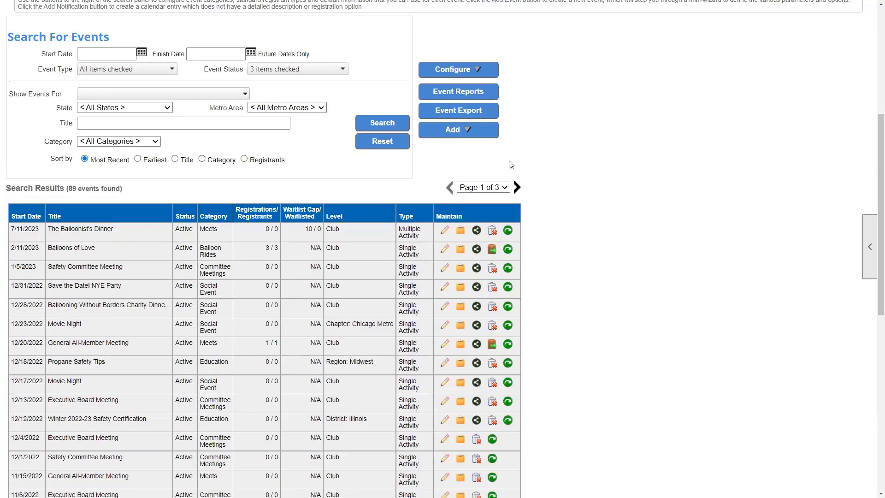
# Open the Event Categories configuration and review the existing categories with their QuickEvents settings and colors.
pyautogui.click(477, 70)
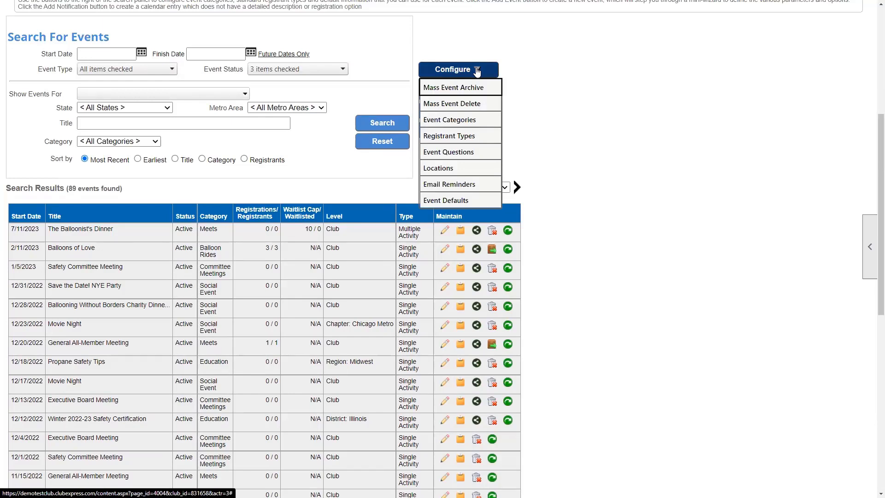
pyautogui.click(485, 126)
pyautogui.scroll(-1, 635, 128)
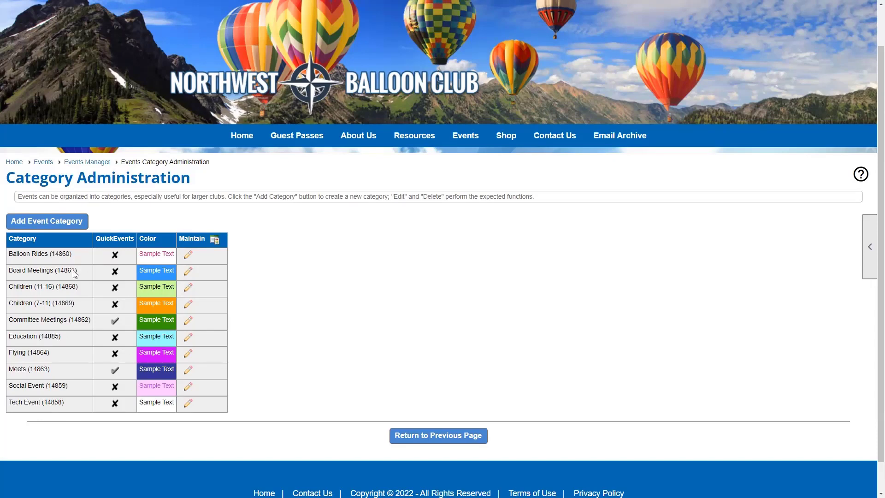
# Start a new event category and set Limit Registrations per Member to Yes.
pyautogui.click(35, 219)
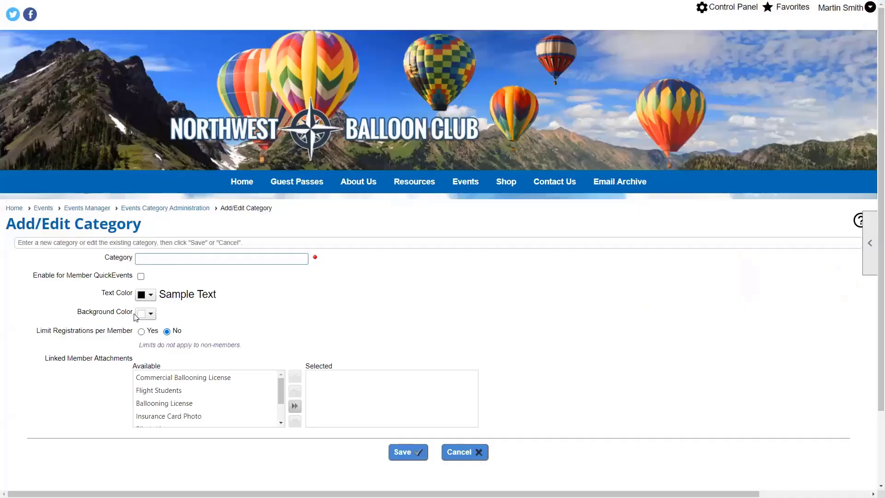
pyautogui.scroll(-1, 54, 381)
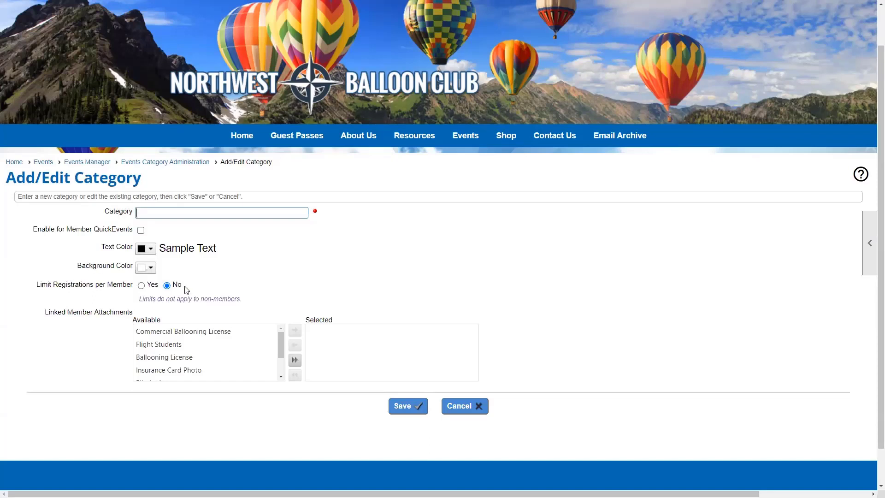
pyautogui.click(141, 286)
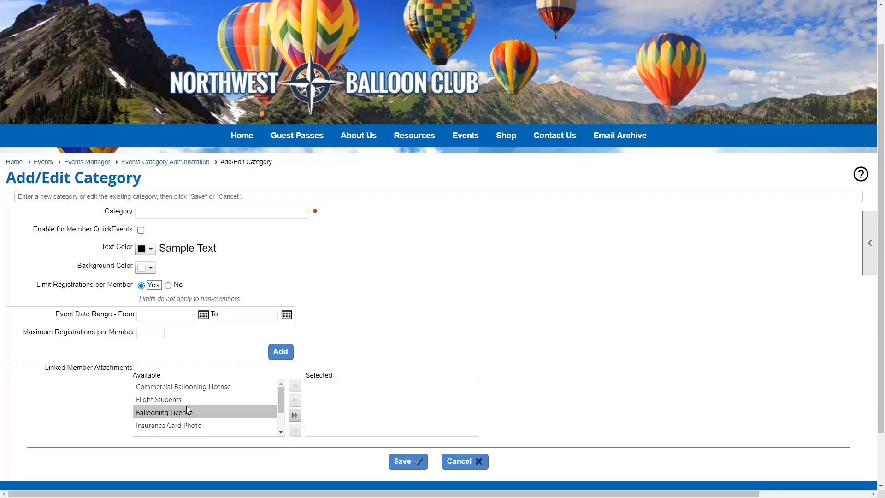
pyautogui.scroll(-2, 384, 334)
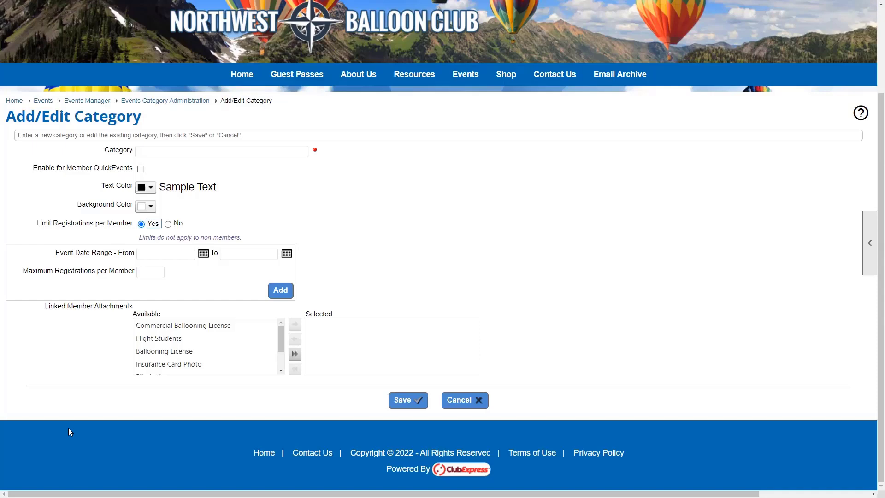
# Review the available linked member attachments for the new event category, and cancel the category without saving.
pyautogui.scroll(-1, 170, 347)
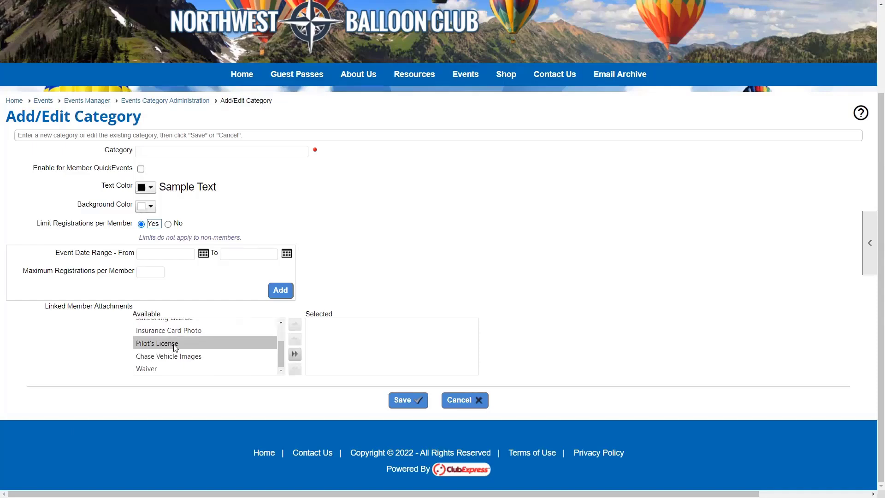
pyautogui.scroll(1, 173, 348)
pyautogui.click(175, 341)
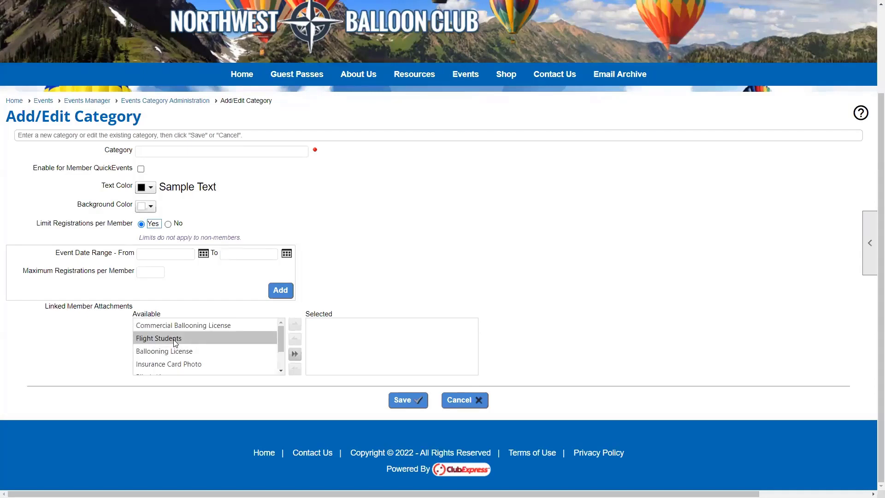
pyautogui.click(176, 327)
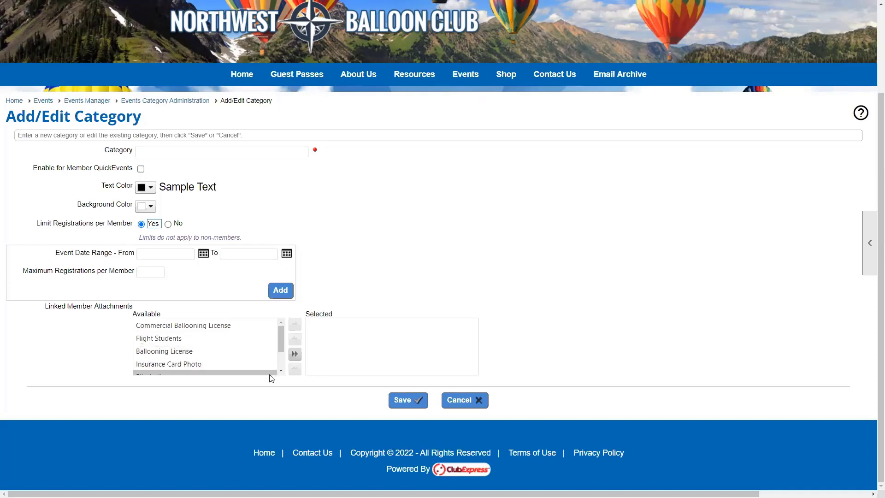
pyautogui.click(468, 409)
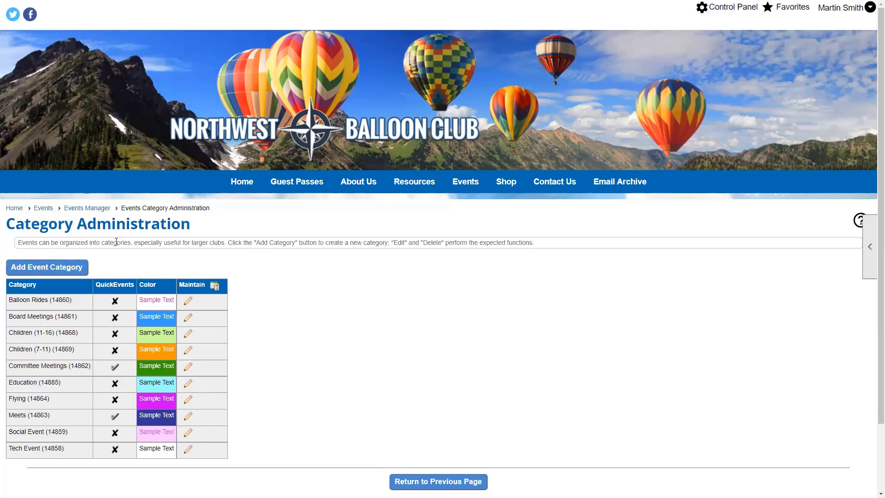
# Return to the Events Manager, open the Event Questions configuration, and review the Languages question's settings.
pyautogui.click(90, 210)
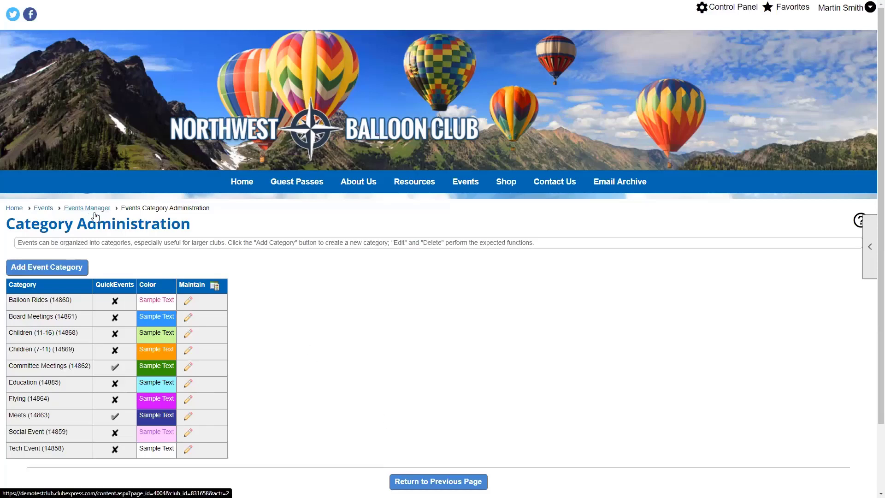
pyautogui.click(467, 333)
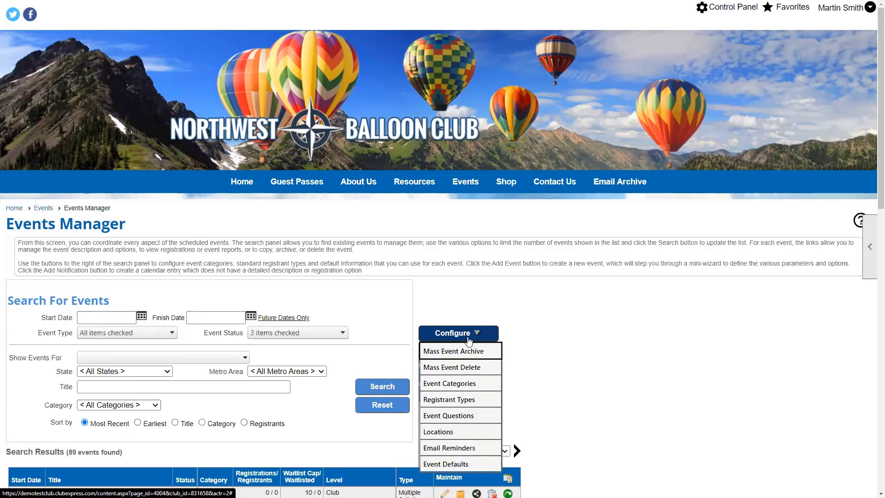
pyautogui.click(478, 418)
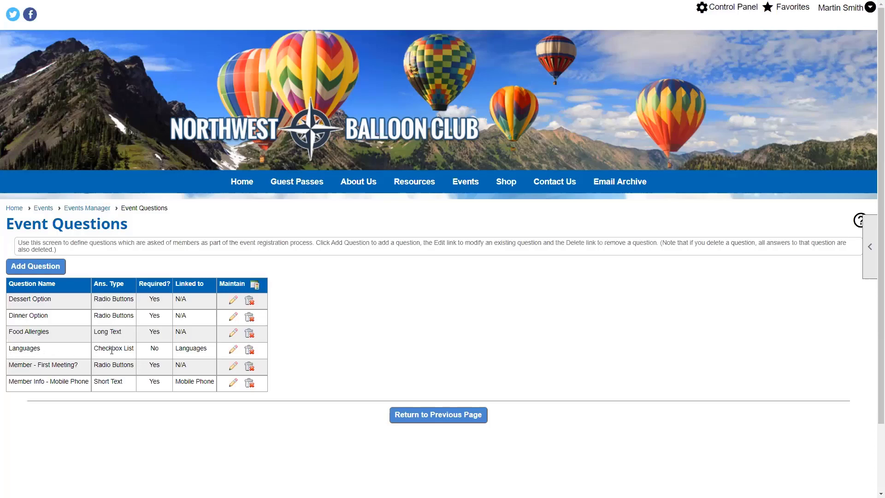
pyautogui.click(232, 355)
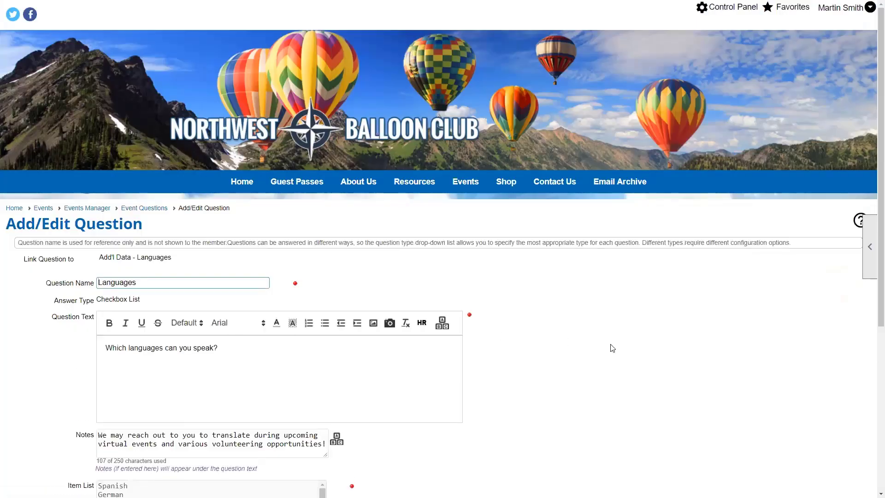
pyautogui.scroll(-3, 612, 336)
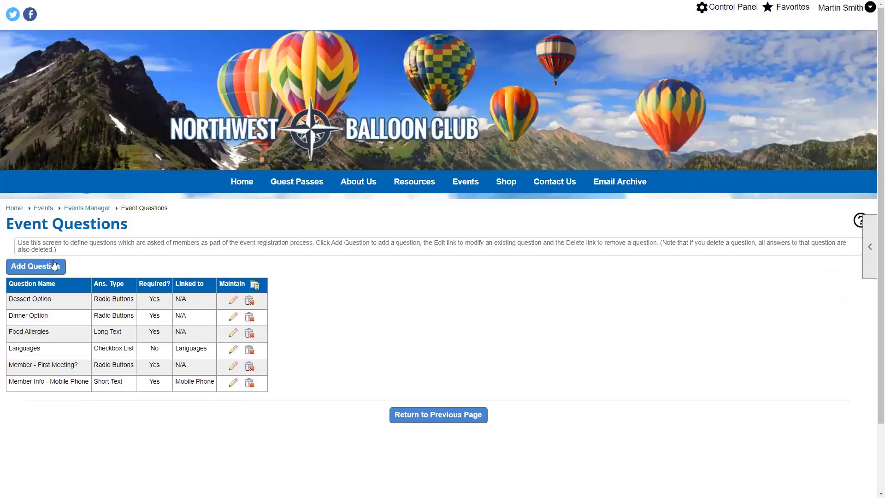
# Start a new event question, review the member data it can link to, and return to the Events Manager without saving.
pyautogui.click(47, 266)
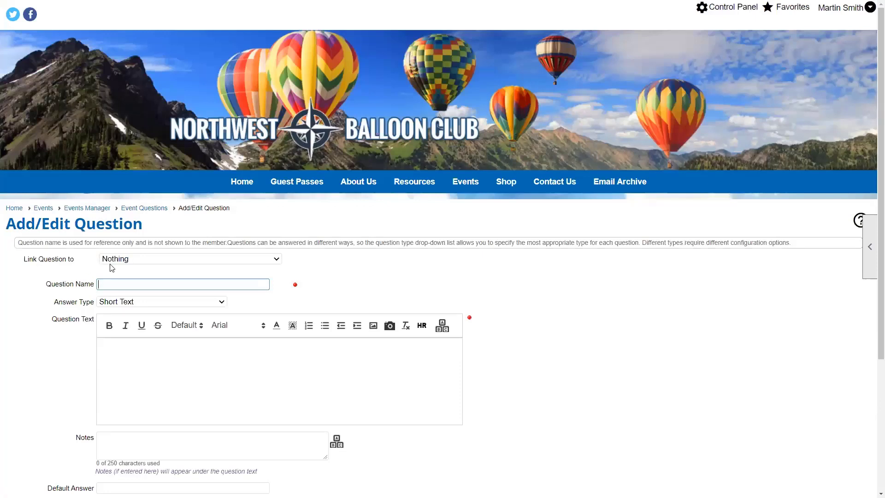
pyautogui.click(141, 261)
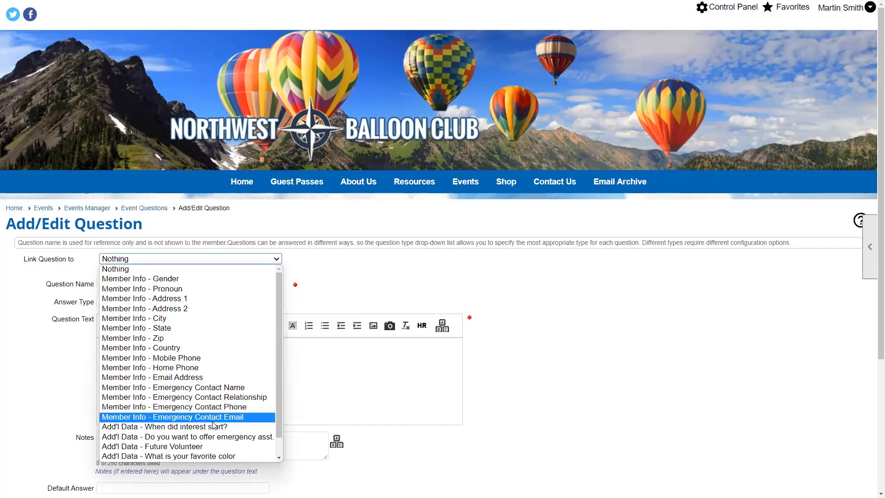
pyautogui.scroll(-1, 215, 379)
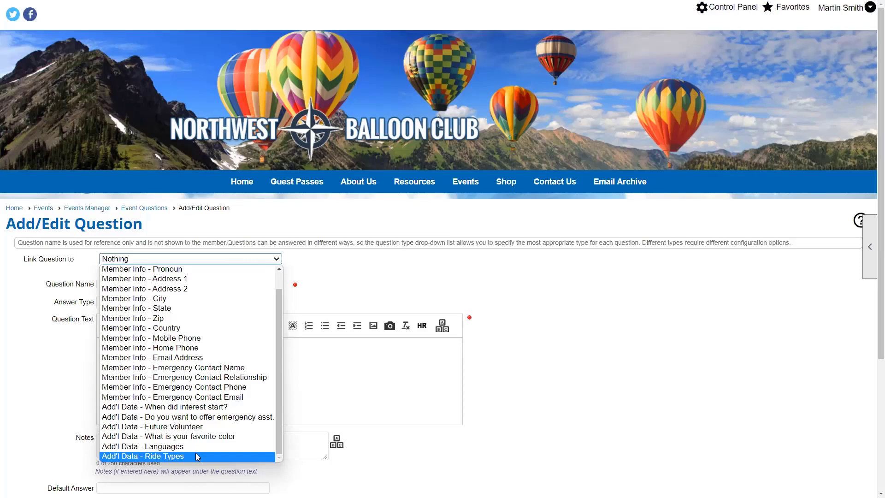
pyautogui.click(147, 208)
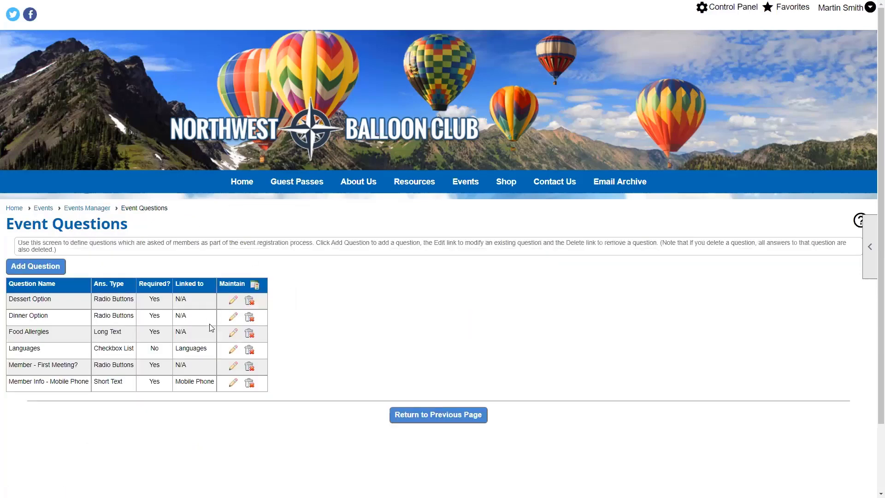
pyautogui.click(104, 211)
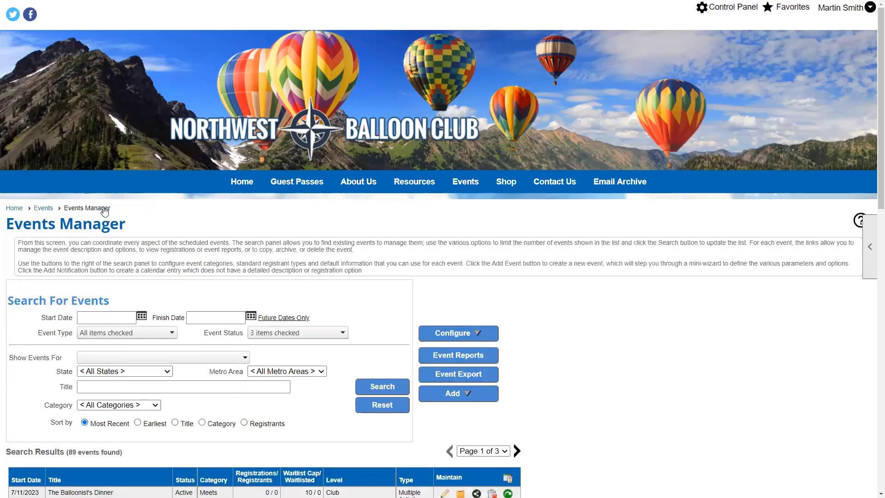
# Review the Events Manager's configuration options and open the event and volunteering Locations page.
pyautogui.scroll(-2, 471, 406)
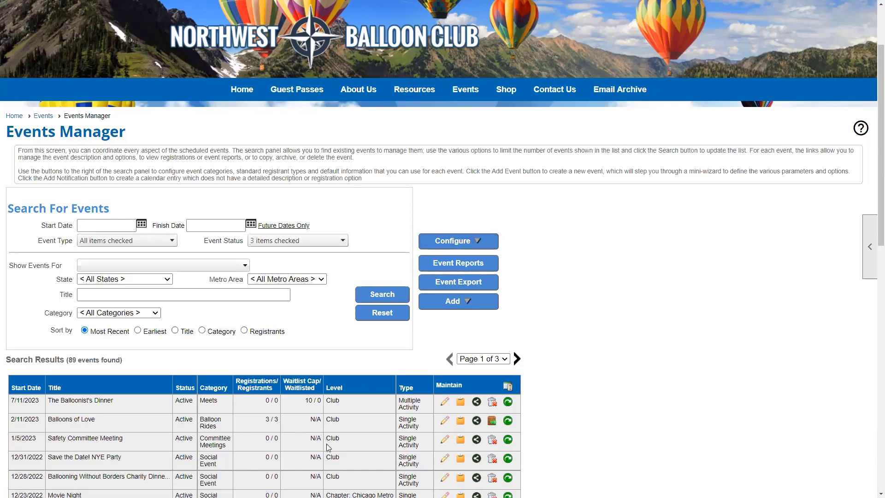
pyautogui.click(473, 245)
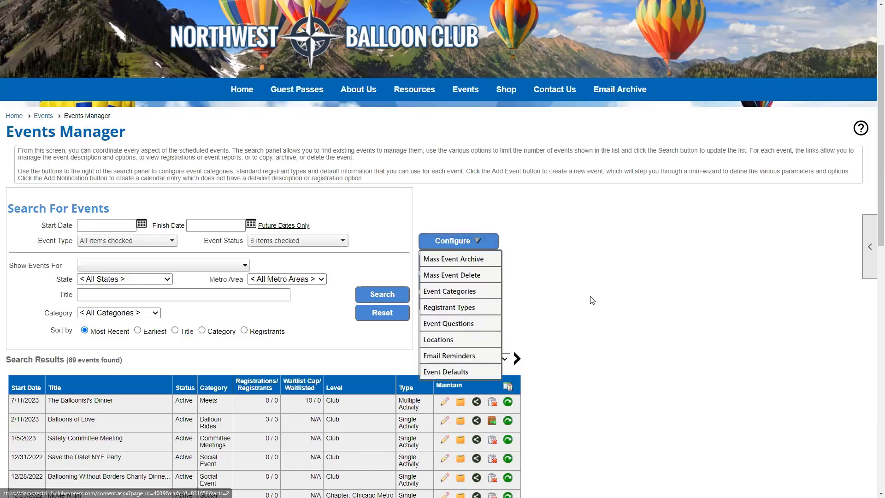
pyautogui.scroll(-1, 504, 343)
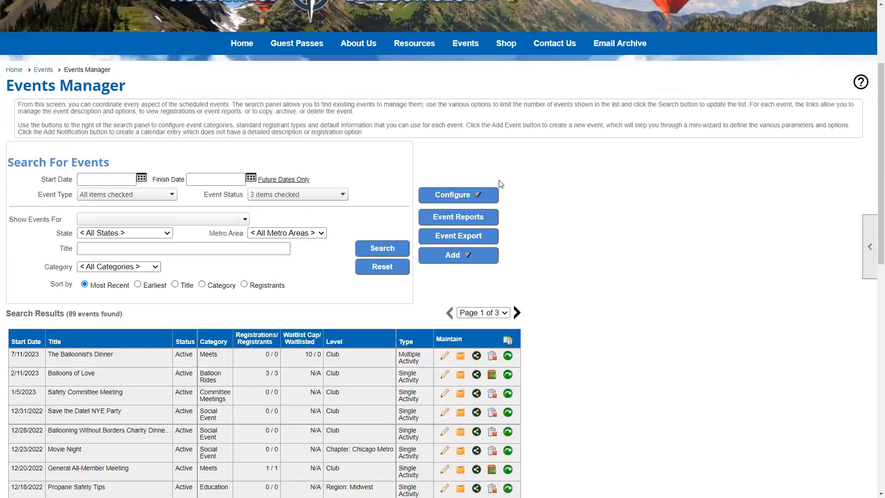
pyautogui.click(458, 216)
pyautogui.click(452, 196)
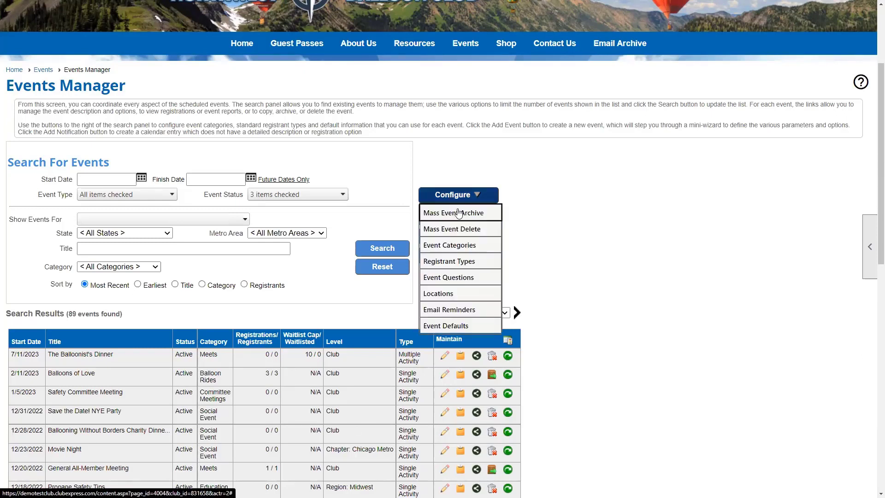
pyautogui.click(482, 298)
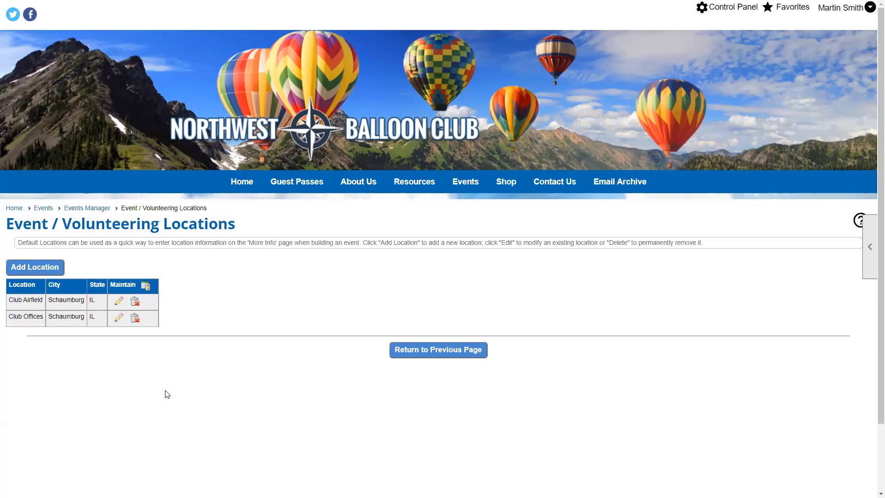
# Start a new location to review its fields, and return to the Events Manager without saving.
pyautogui.click(45, 274)
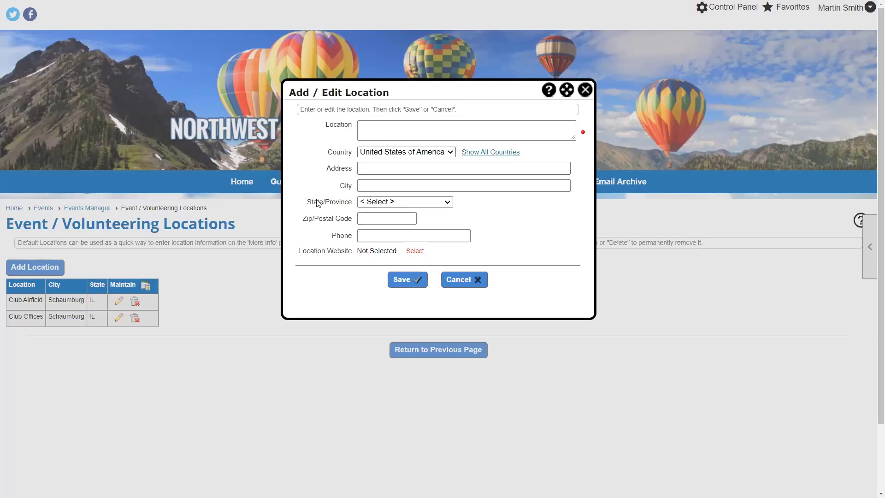
pyautogui.click(585, 90)
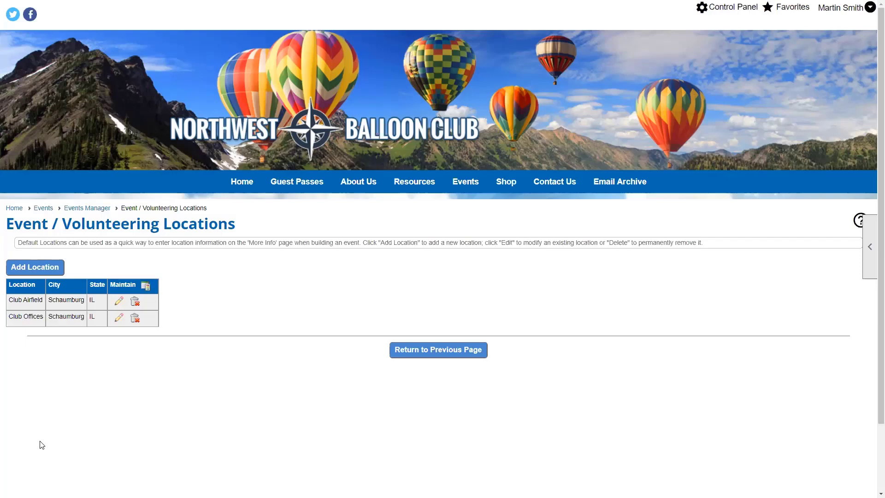
pyautogui.click(439, 349)
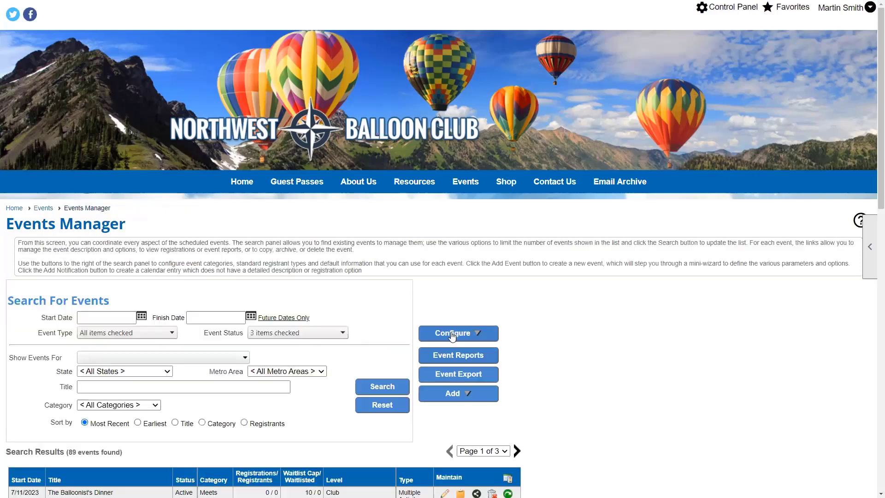
# Review the configuration options again and open the Email Reminders page for events.
pyautogui.click(454, 332)
pyautogui.scroll(-2, 550, 336)
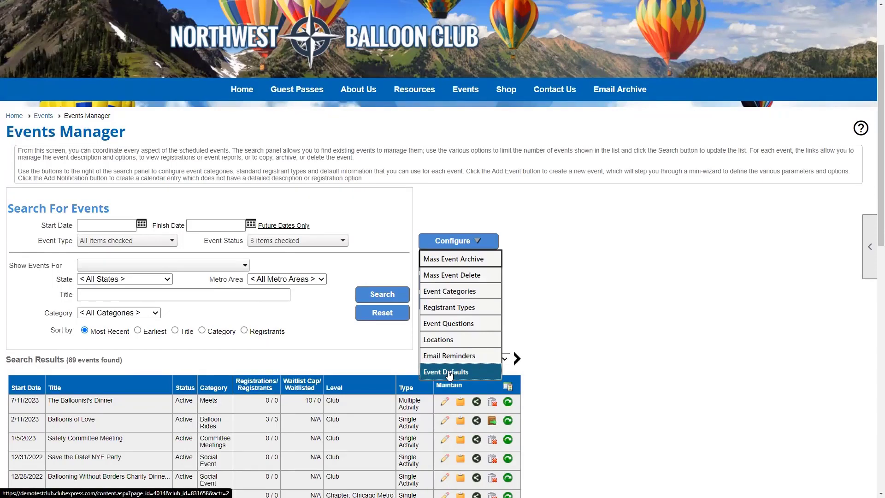
pyautogui.scroll(-2, 583, 371)
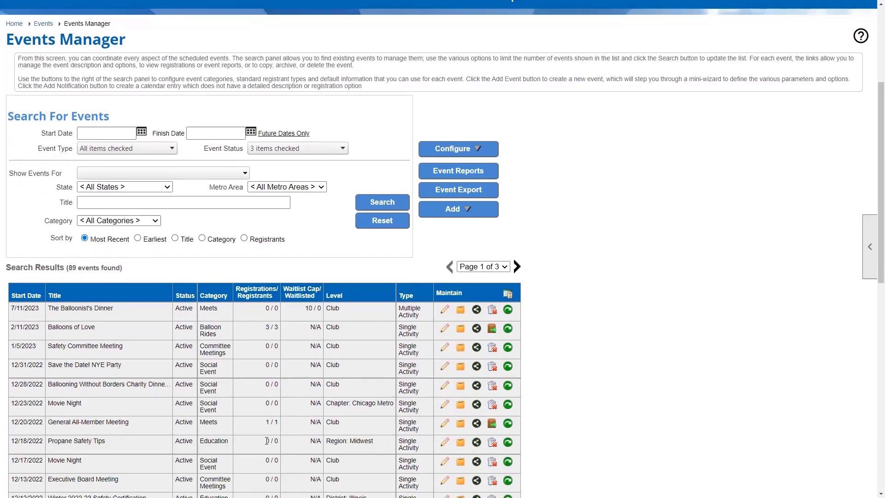
pyautogui.moveTo(468, 150)
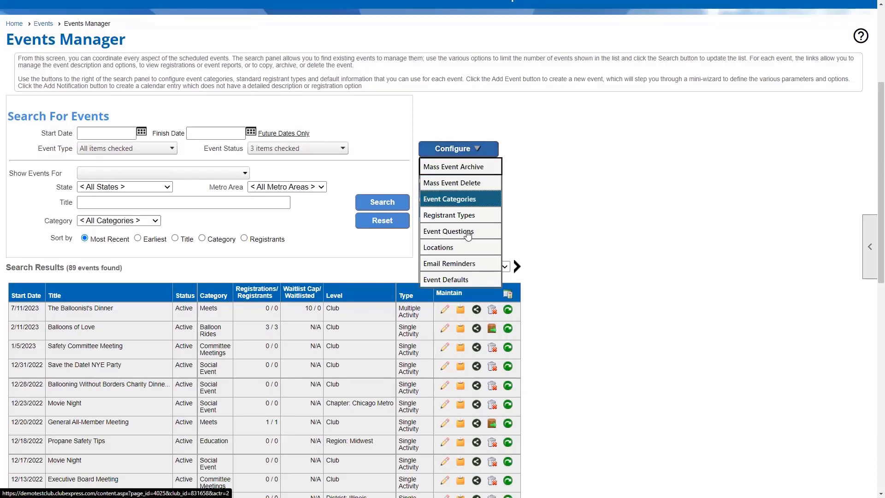
pyautogui.click(468, 264)
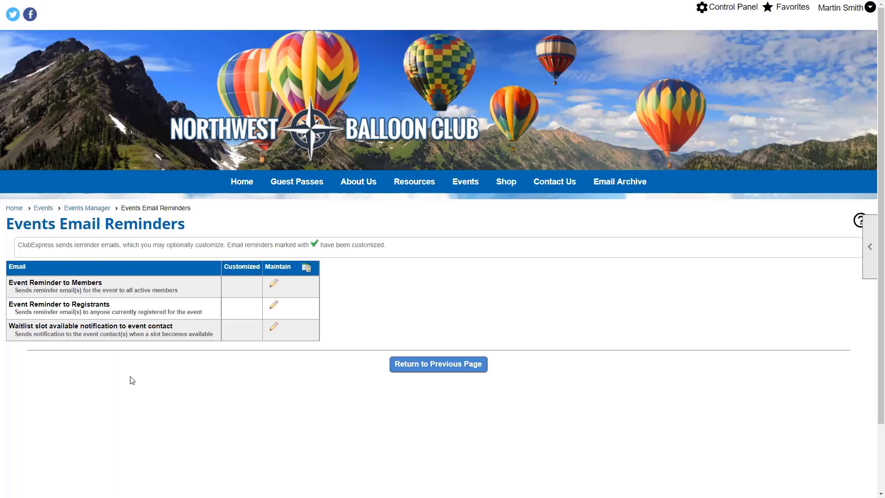
# Review the Event Reminder to Members email template, discard the edit, and return to the Events Manager.
pyautogui.click(275, 284)
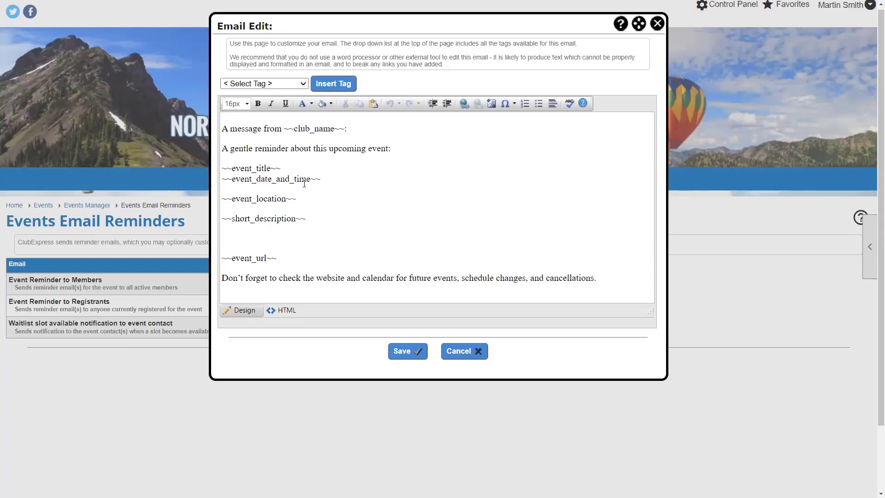
pyautogui.scroll(-1, 360, 240)
pyautogui.click(465, 319)
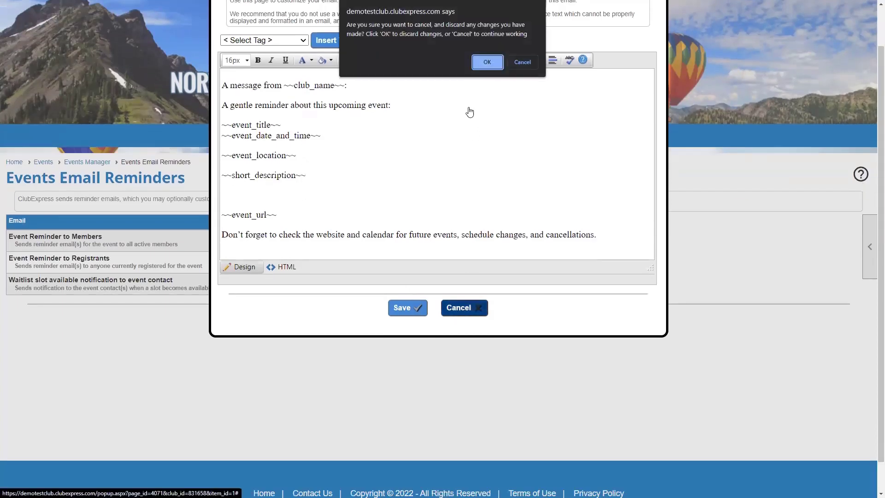
pyautogui.click(487, 62)
pyautogui.scroll(1, 325, 244)
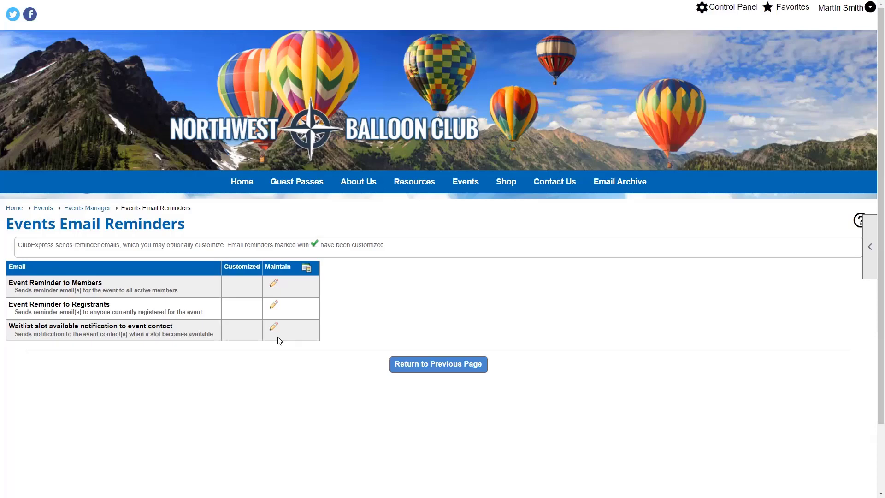
pyautogui.click(88, 209)
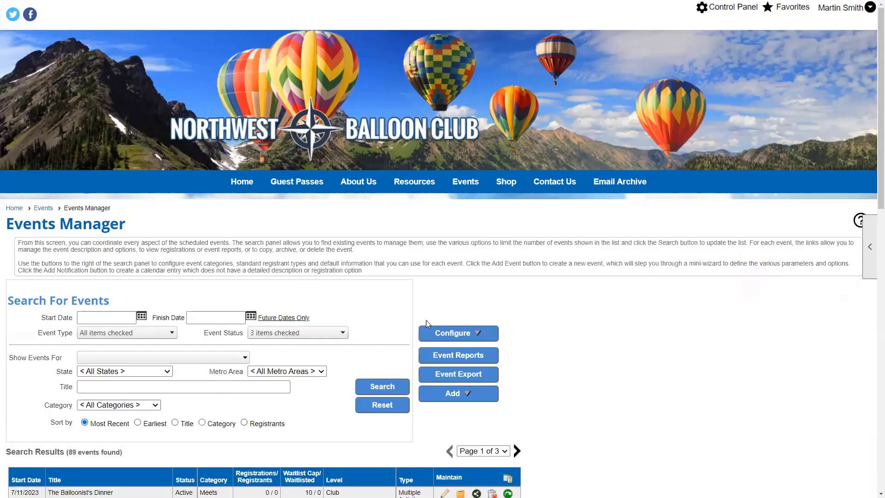
# Open the Event Defaults and turn off Questions in the default event panel settings.
pyautogui.scroll(-4, 426, 319)
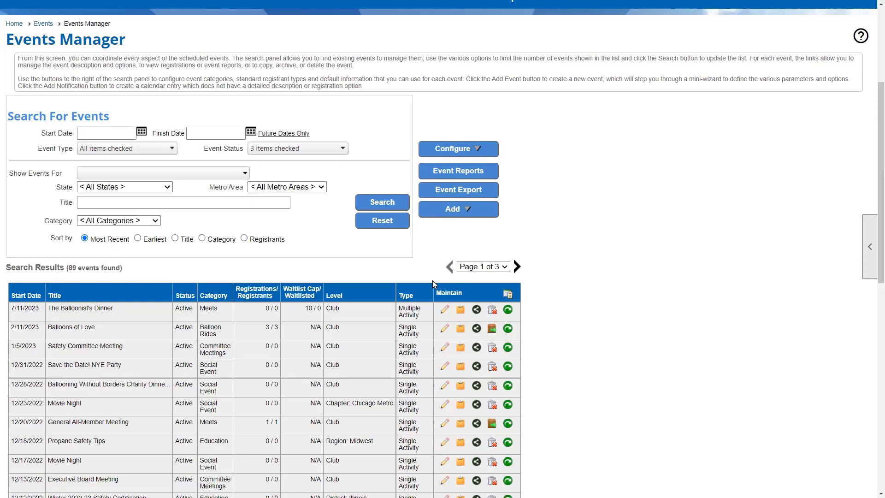
pyautogui.click(431, 148)
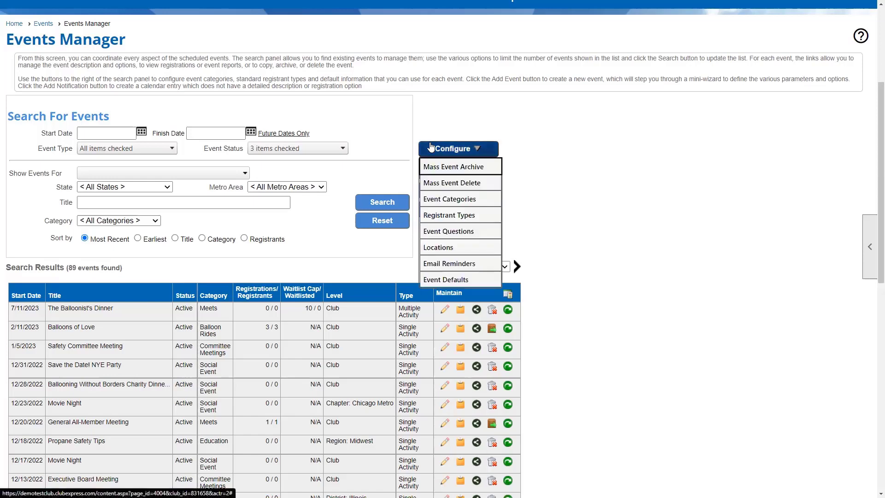
pyautogui.click(454, 281)
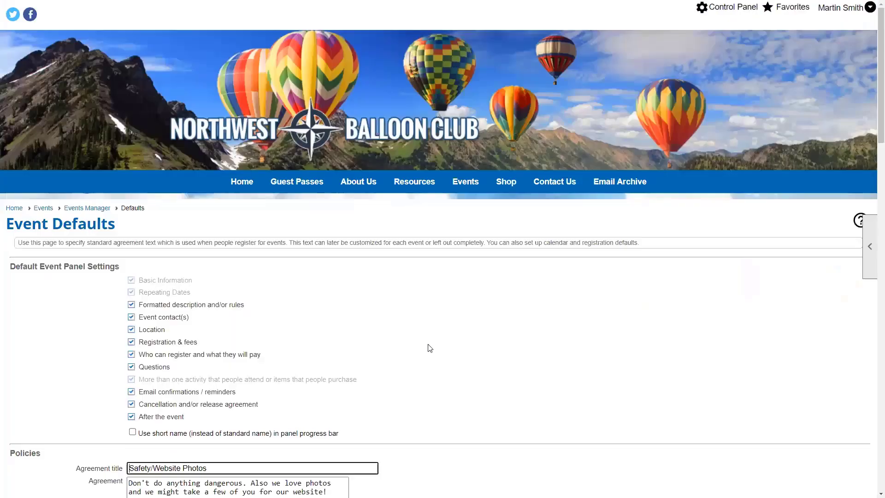
pyautogui.scroll(-2, 430, 348)
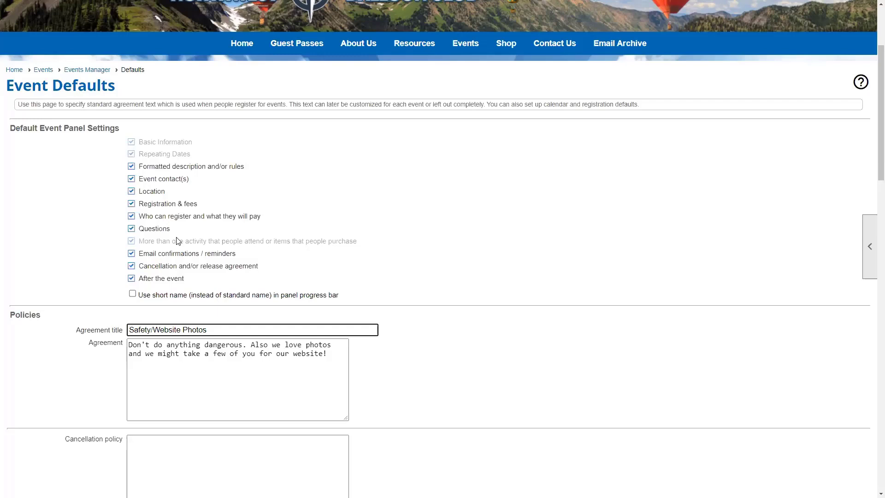
pyautogui.click(144, 231)
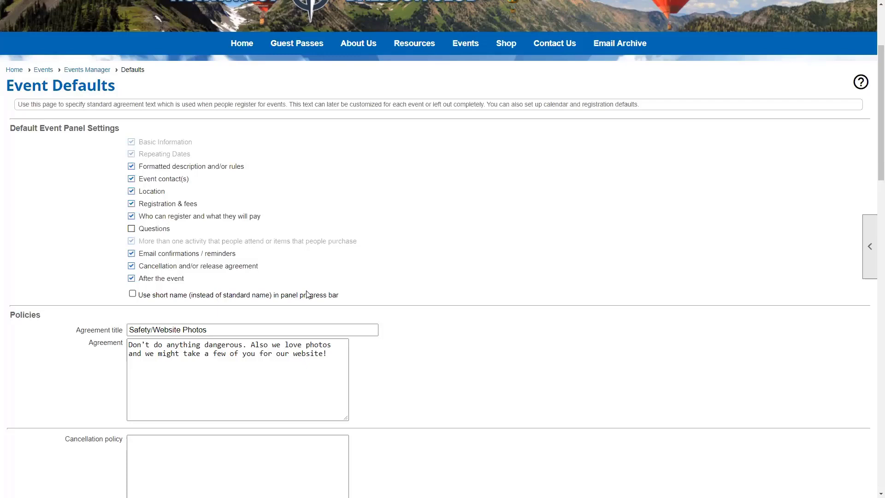
# Examine the default policies and Events settings, switching the 'event created' email to when event is created and back to on demand.
pyautogui.scroll(-2, 308, 293)
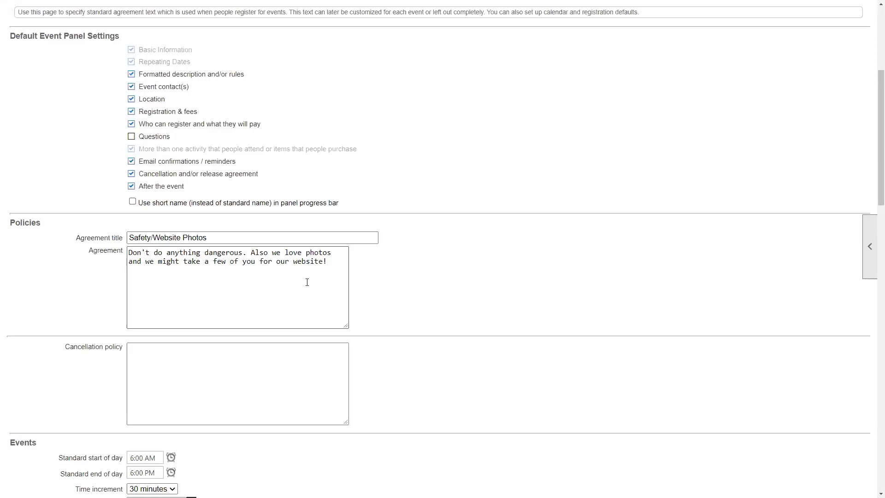
pyautogui.scroll(-2, 308, 277)
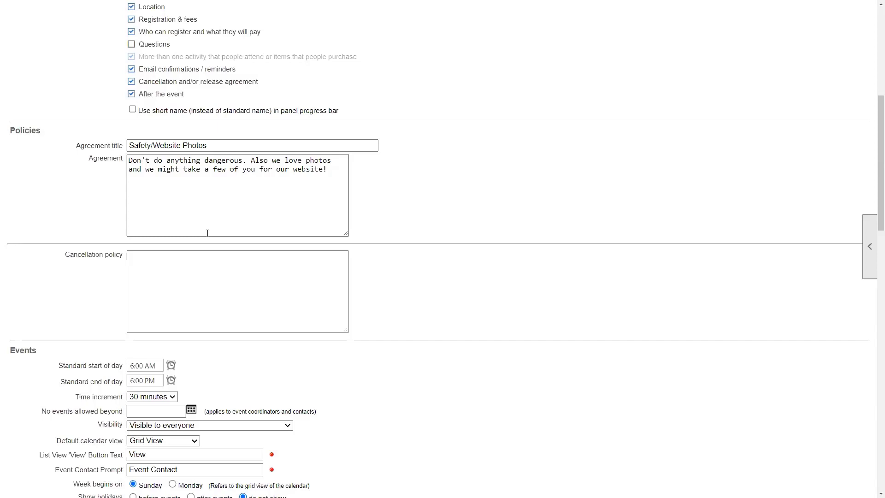
pyautogui.scroll(-6, 208, 233)
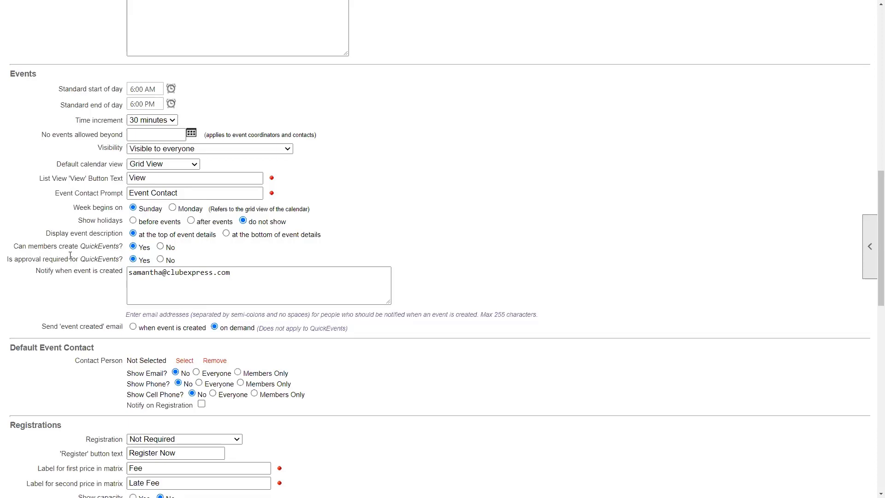
pyautogui.scroll(-2, 71, 253)
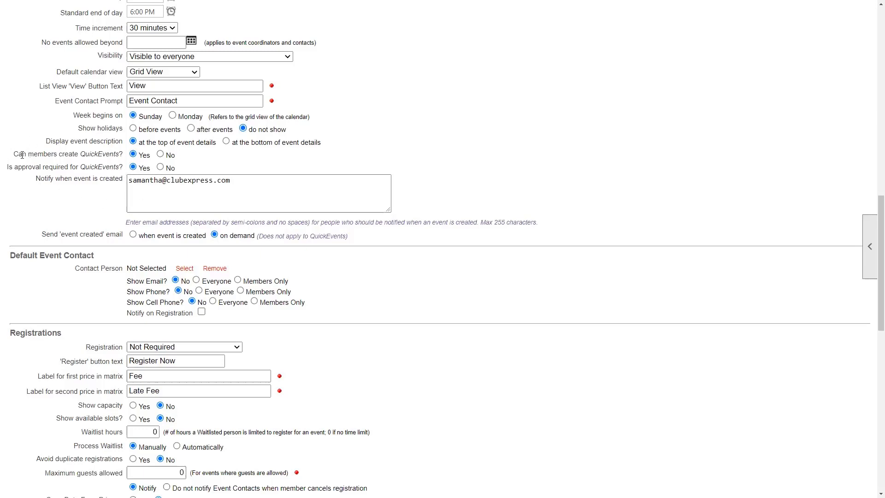
pyautogui.scroll(2, 79, 195)
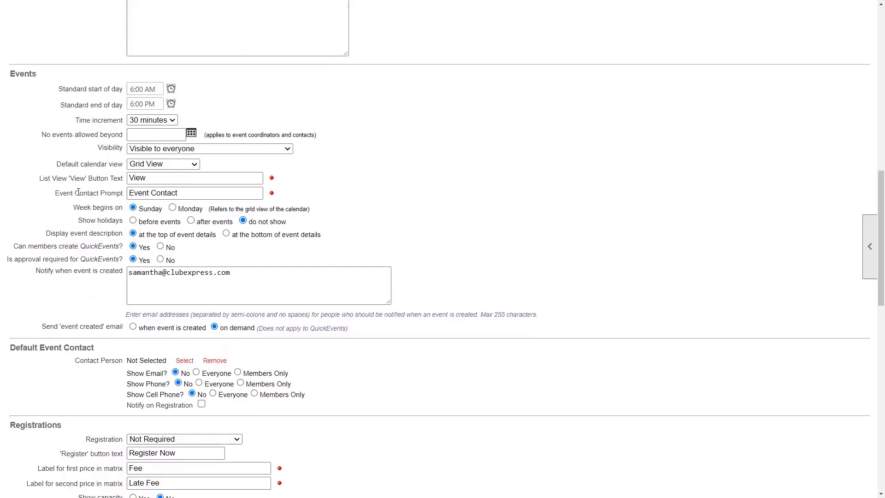
pyautogui.scroll(-2, 50, 179)
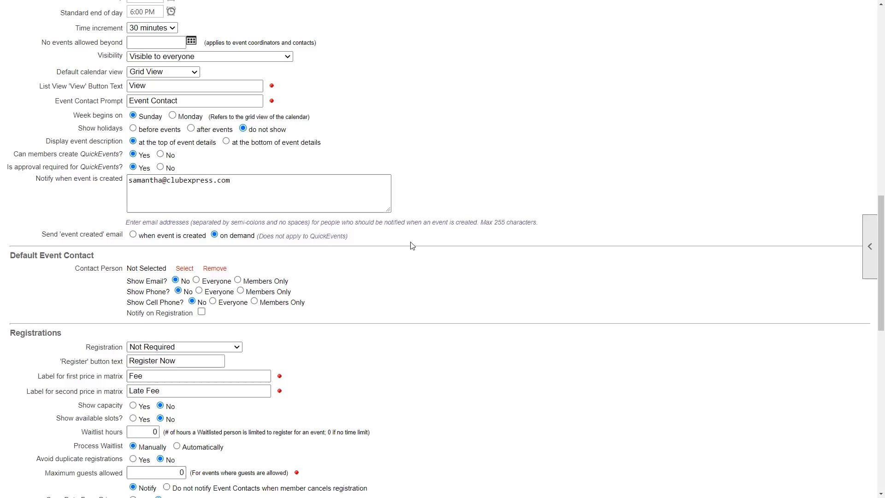
pyautogui.moveTo(485, 222); pyautogui.dragTo(525, 233)
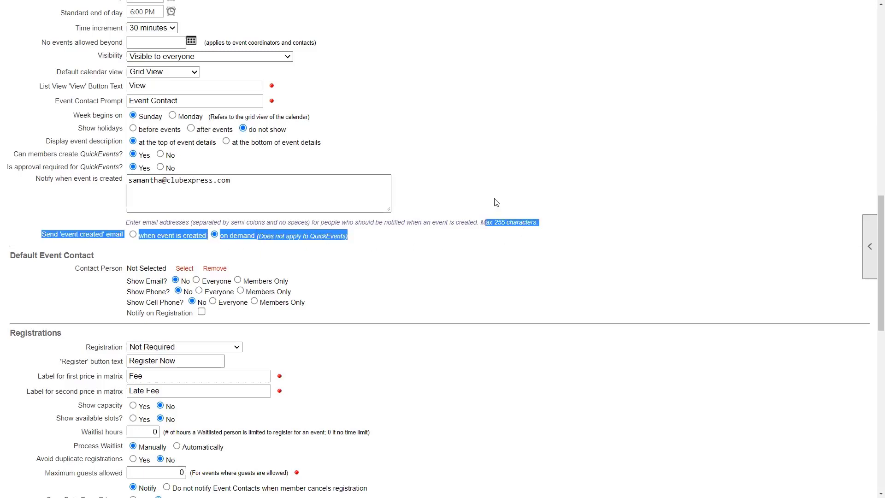
pyautogui.click(488, 219)
pyautogui.click(251, 186)
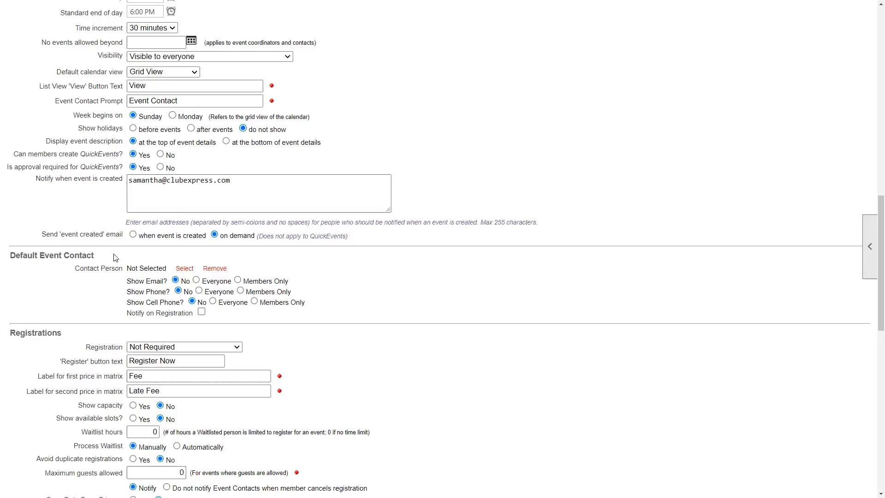
pyautogui.click(133, 235)
pyautogui.click(215, 235)
# In the Registrations defaults, set Registration to Required and Show capacity to Yes.
pyautogui.scroll(-4, 190, 225)
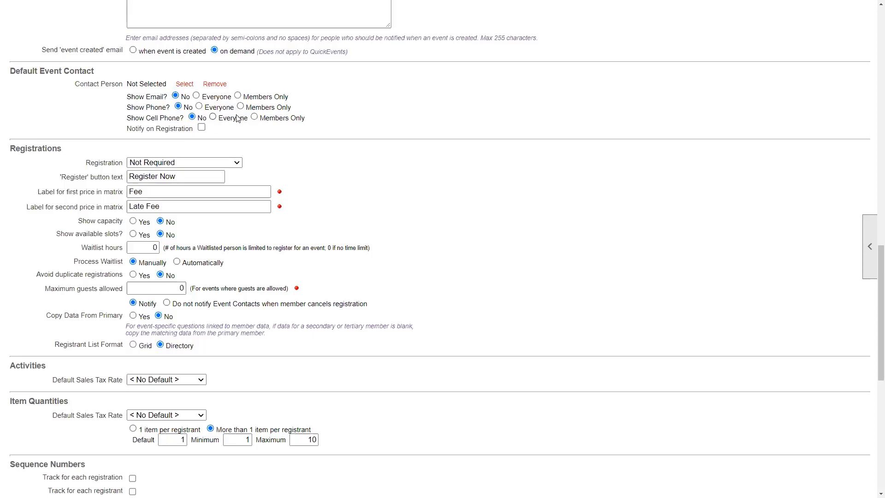
pyautogui.scroll(-2, 237, 119)
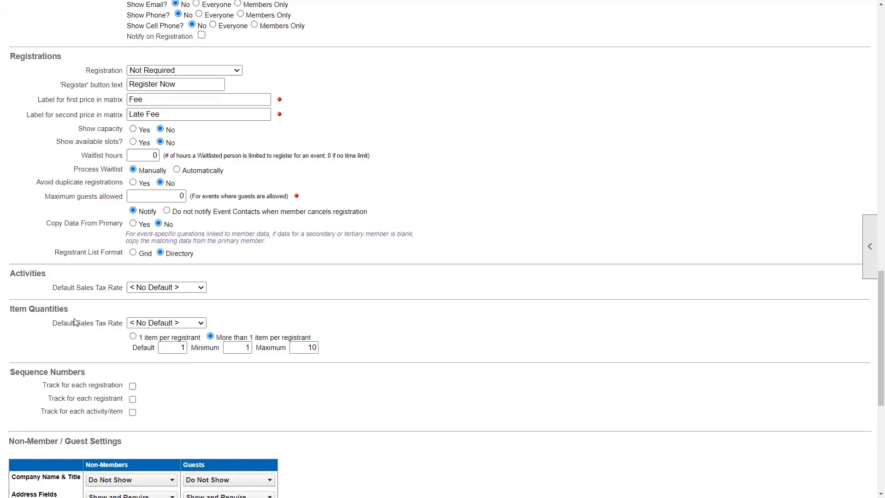
pyautogui.click(151, 71)
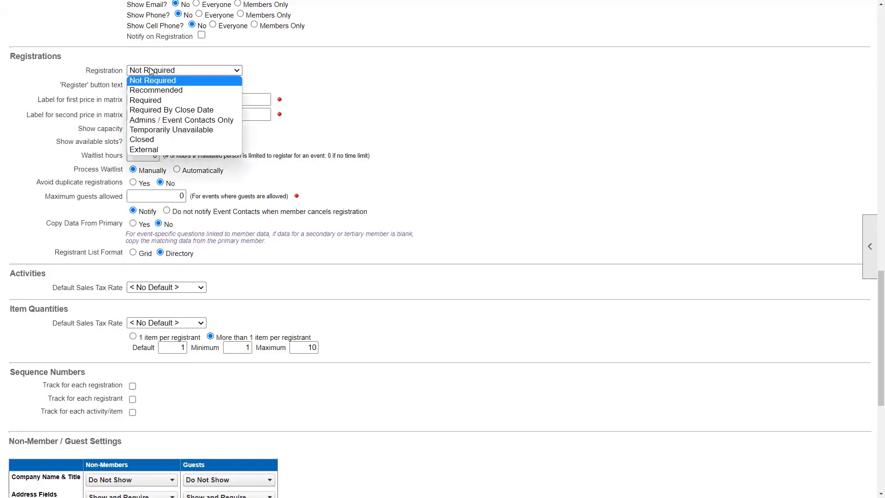
pyautogui.click(170, 105)
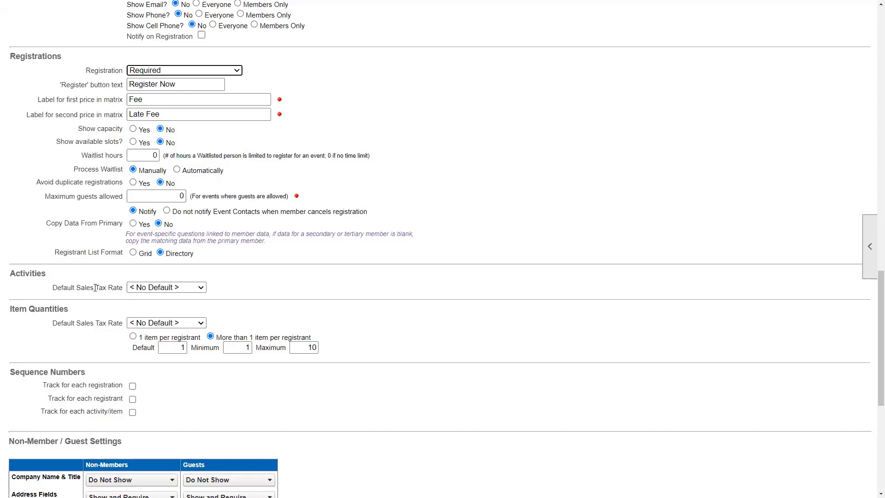
pyautogui.click(133, 129)
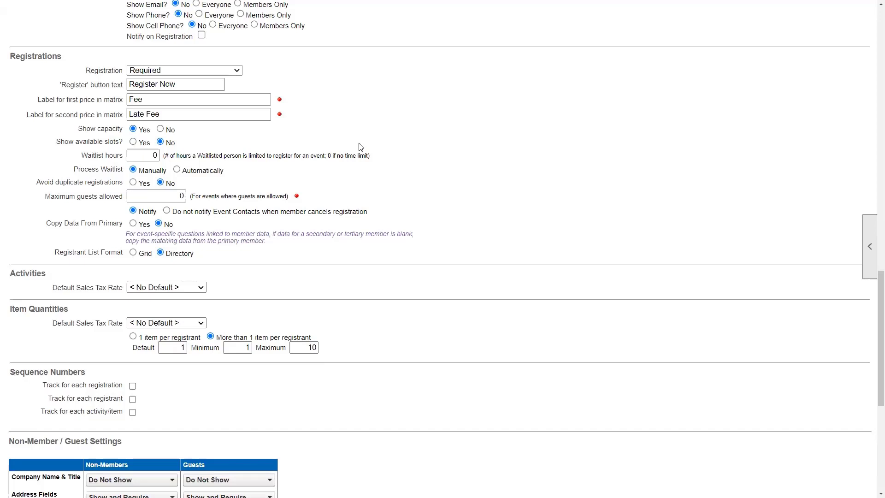
pyautogui.scroll(-4, 427, 174)
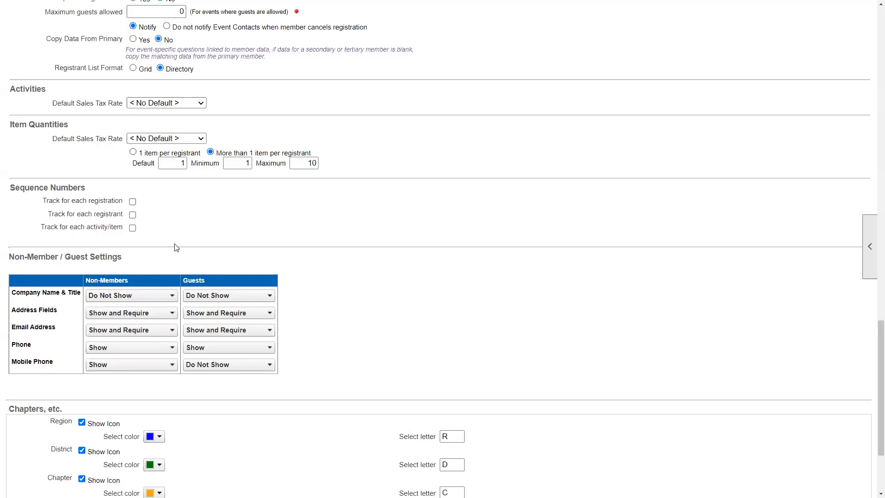
# Leave the Event Defaults without saving and open the 12/13/2022 Executive Board Meeting for editing from the Events Manager.
pyautogui.scroll(-3, 175, 244)
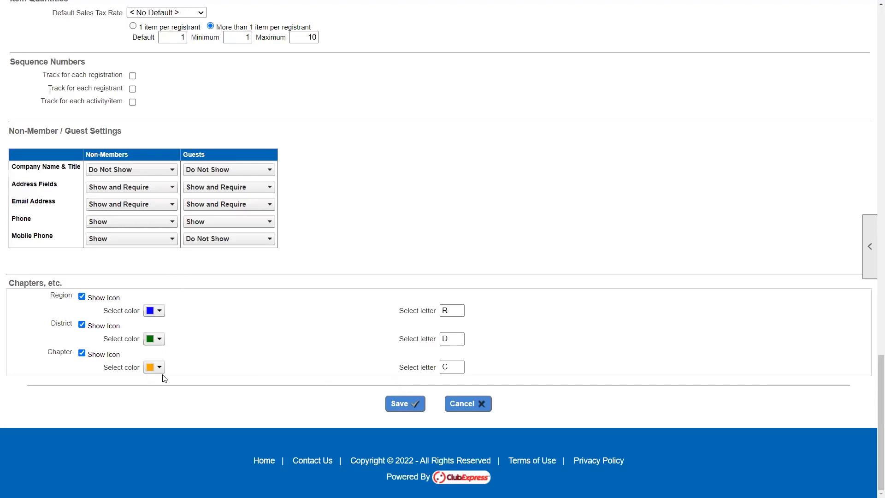
pyautogui.click(488, 412)
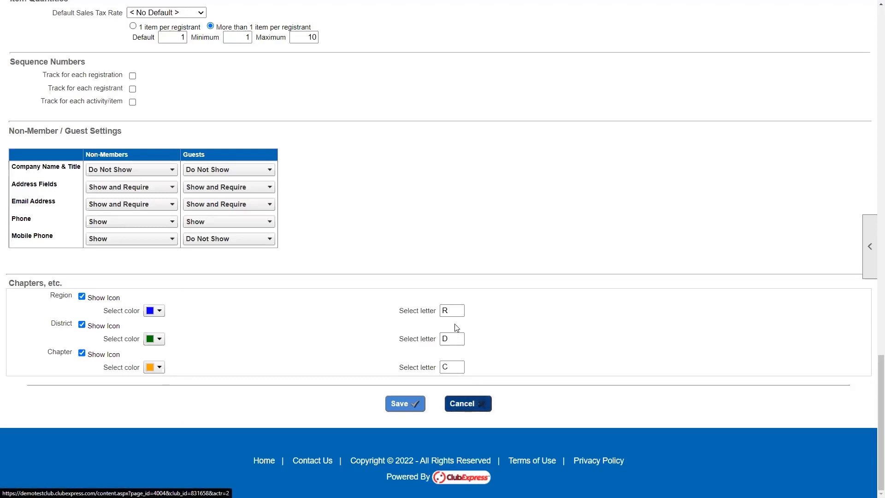
pyautogui.scroll(-3, 572, 345)
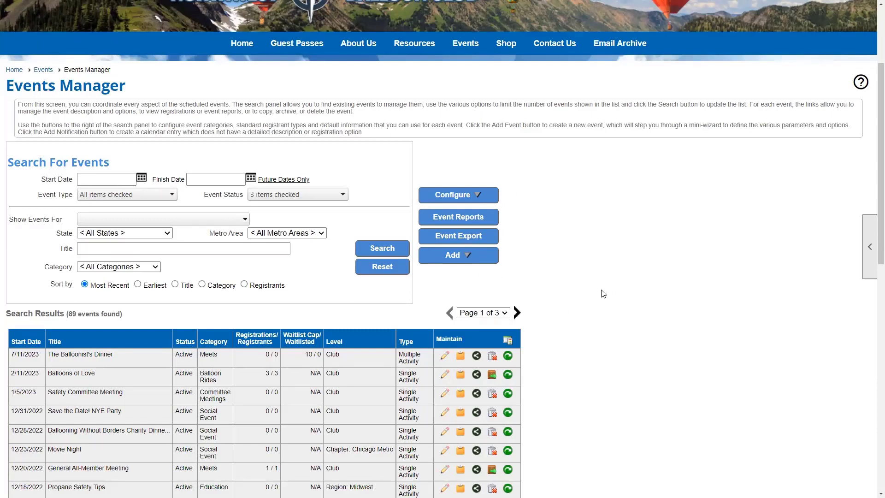
pyautogui.scroll(-2, 604, 295)
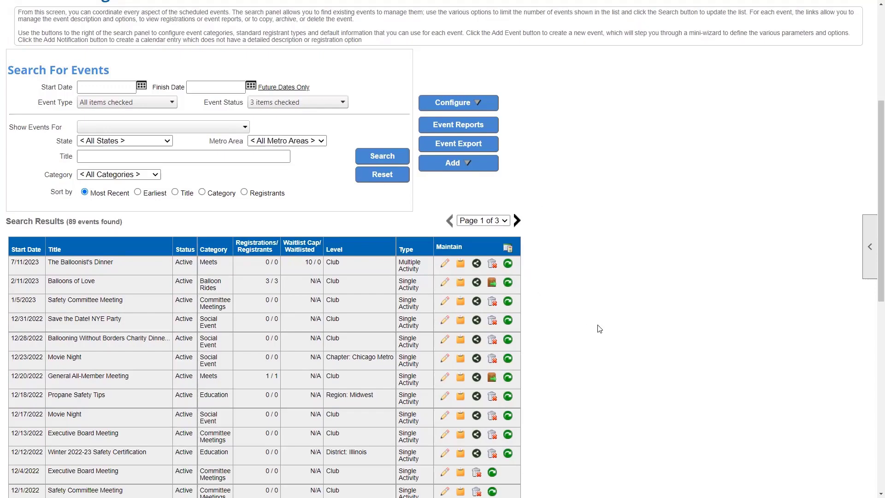
pyautogui.scroll(-2, 70, 408)
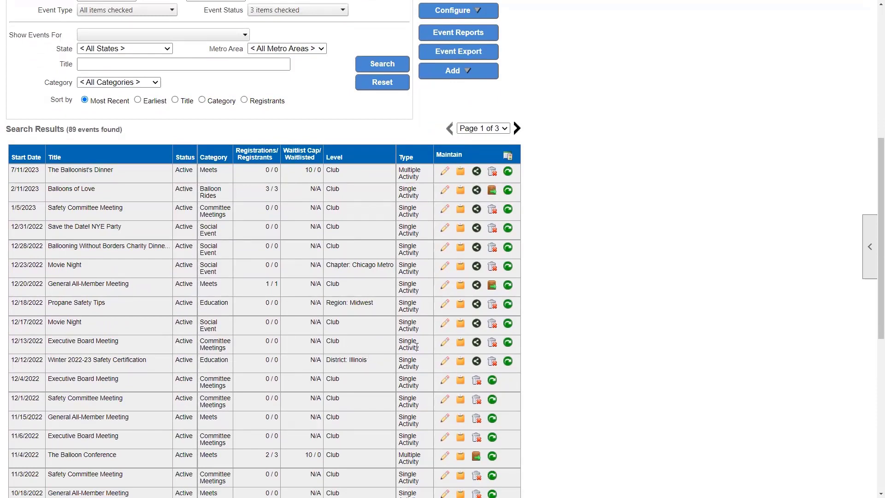
pyautogui.click(448, 346)
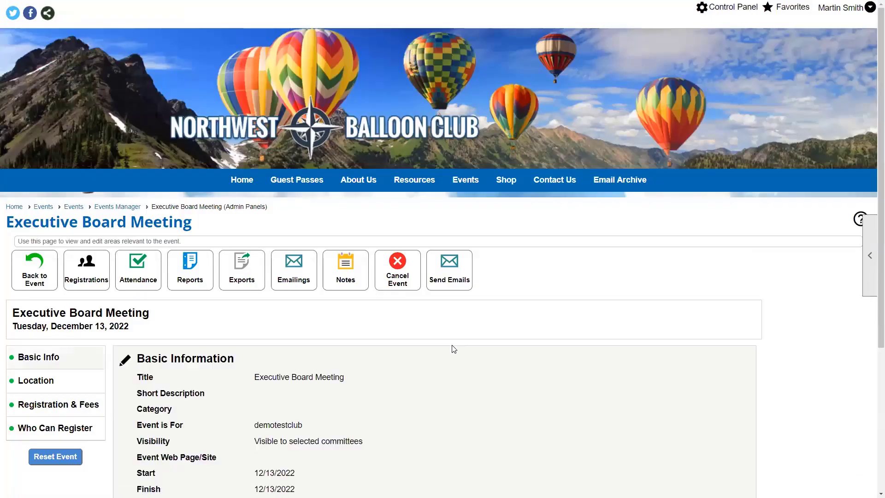
# Look through the reports available for the Executive Board Meeting and close the report selection without running one.
pyautogui.scroll(-2, 454, 349)
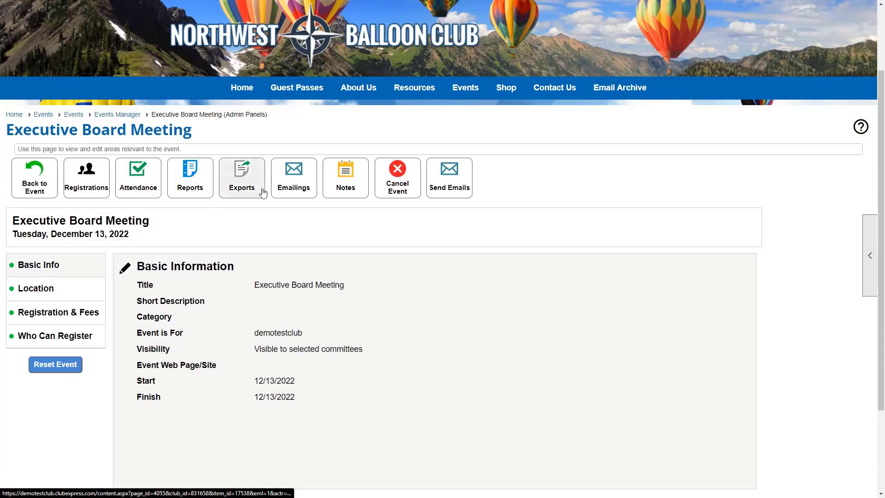
pyautogui.click(197, 191)
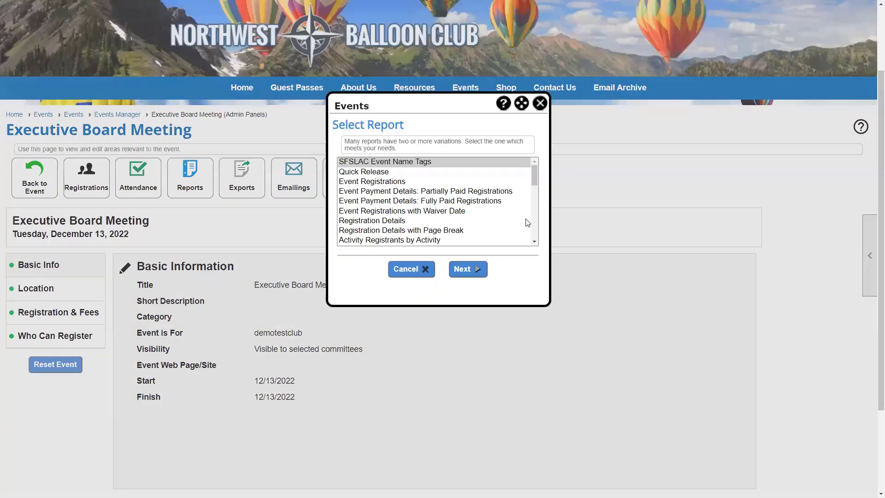
pyautogui.moveTo(534, 174); pyautogui.dragTo(537, 202)
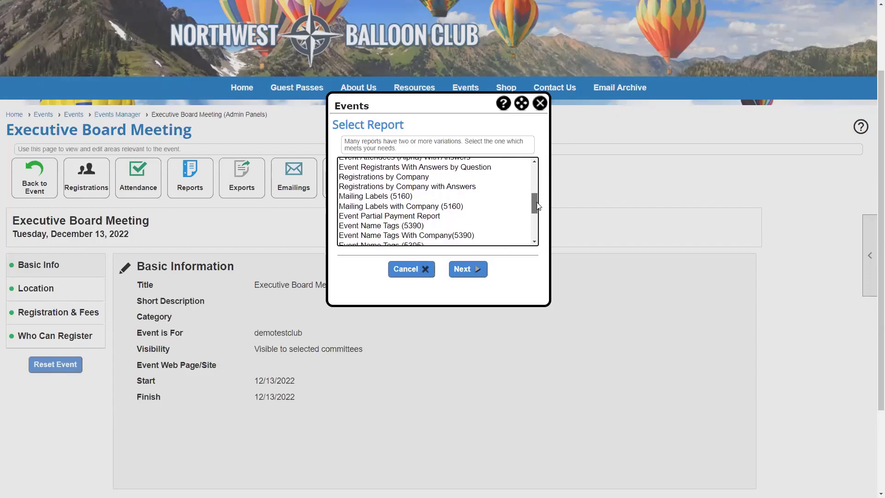
pyautogui.moveTo(538, 206); pyautogui.dragTo(531, 160)
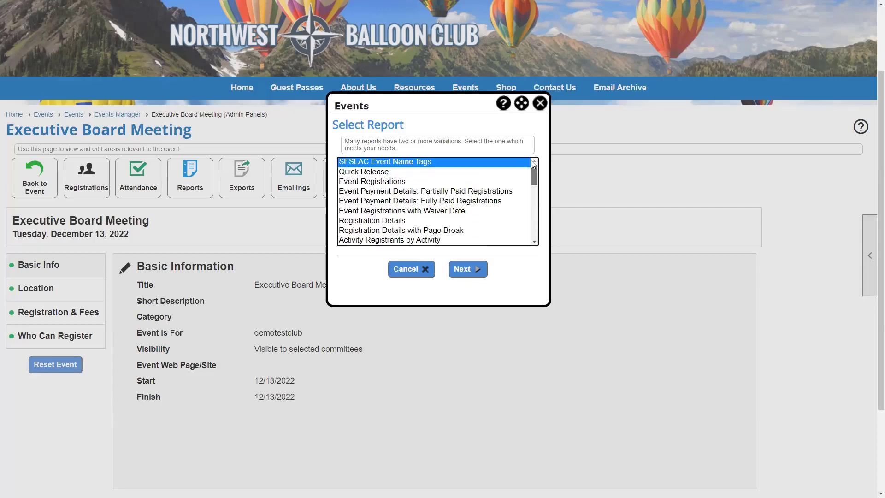
pyautogui.click(539, 105)
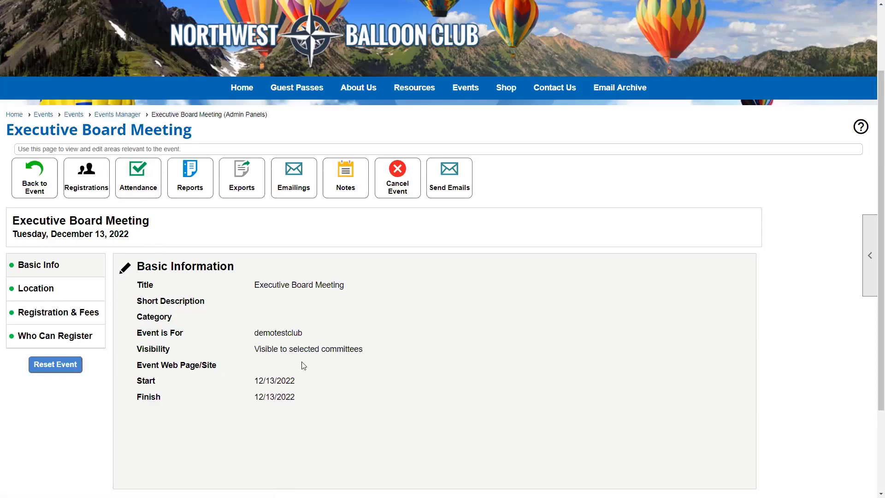
# Review the meeting's Registration & Fees summary and its Who Can Register panel.
pyautogui.click(18, 316)
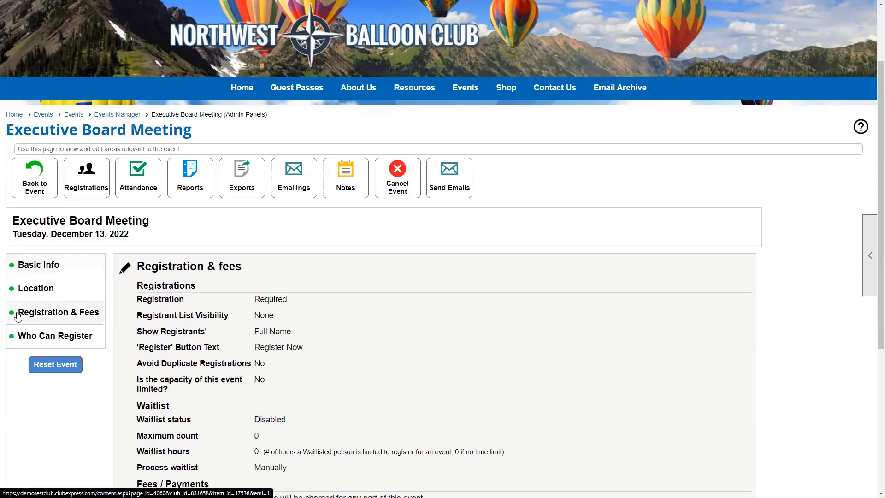
pyautogui.scroll(-3, 561, 280)
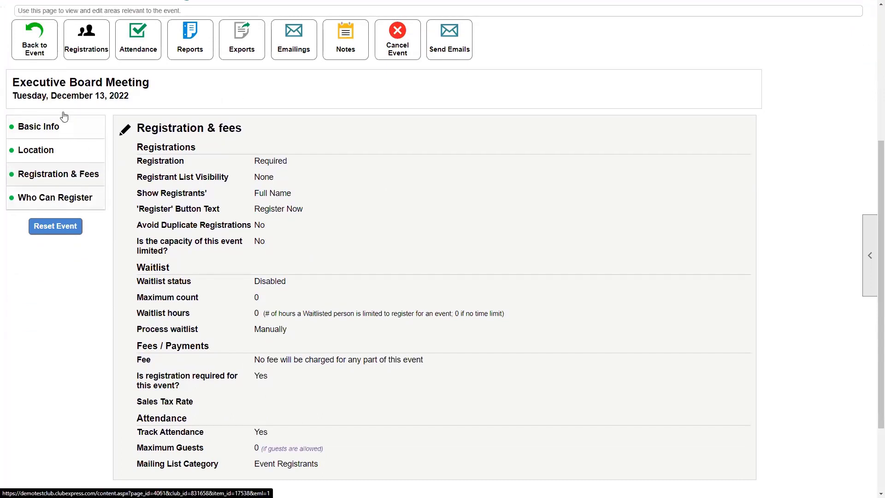
pyautogui.click(65, 198)
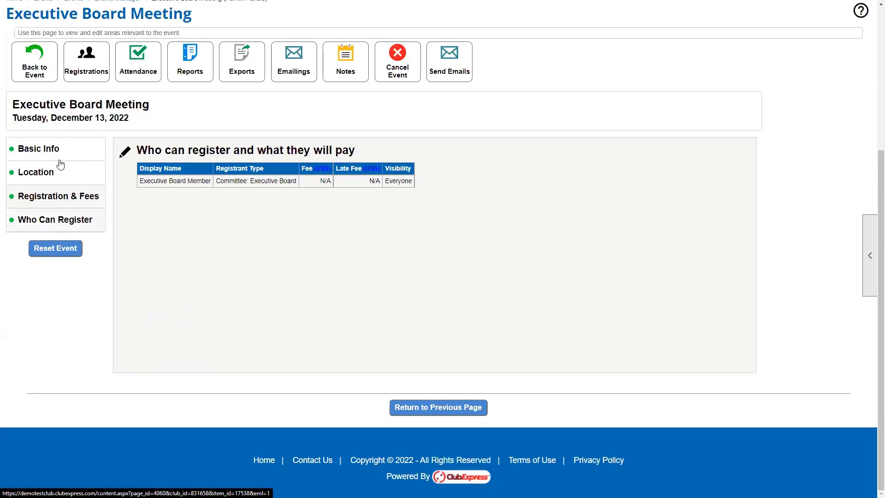
pyautogui.click(65, 201)
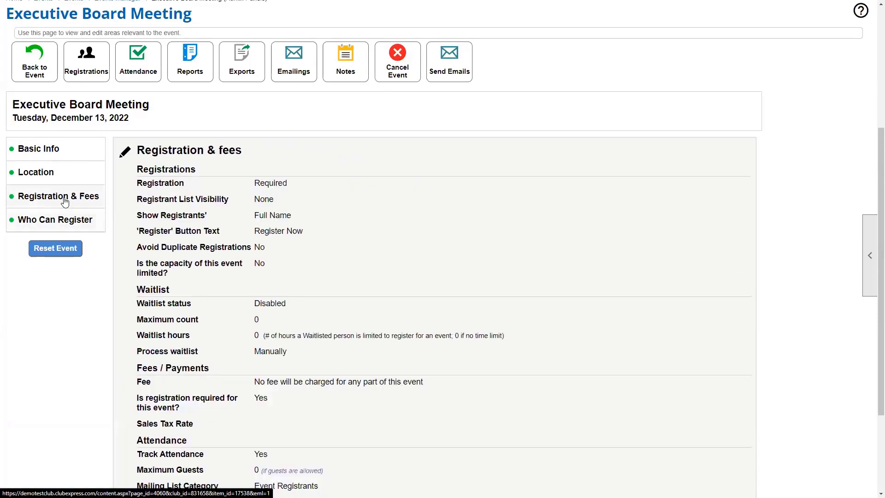
# Open the Registration & Fees panel for editing and examine its registration, capacity, fee, attendance and non-member options.
pyautogui.scroll(-1, 176, 279)
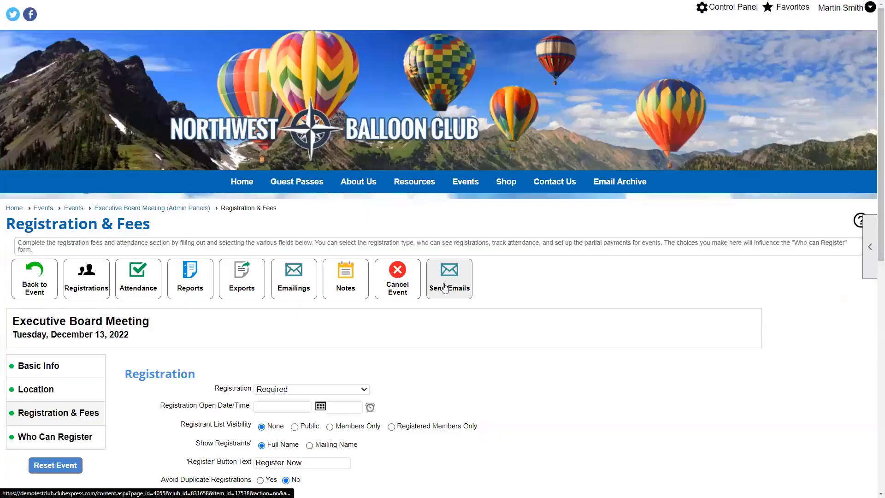
pyautogui.scroll(-1, 445, 289)
pyautogui.scroll(-2, 445, 288)
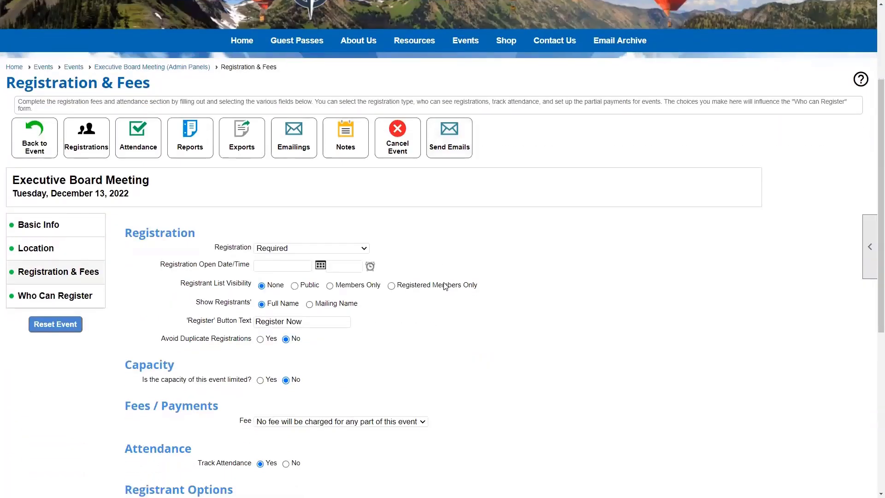
pyautogui.scroll(-4, 446, 287)
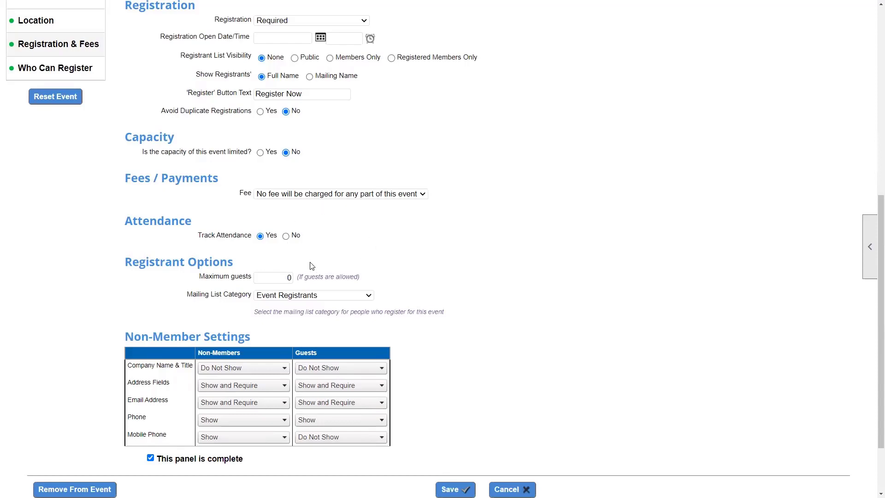
pyautogui.scroll(5, 310, 276)
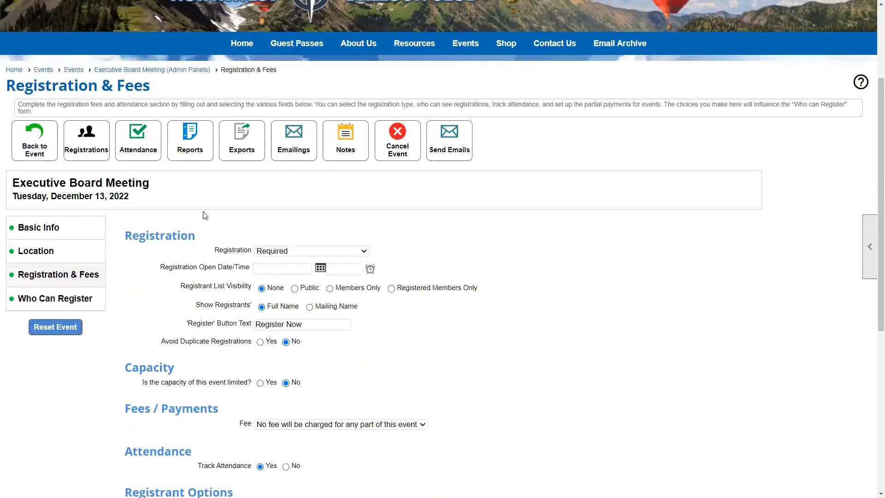
# Go back to the event view and reopen the 12/13/2022 Executive Board Meeting's admin panels through the Events Manager.
pyautogui.click(33, 147)
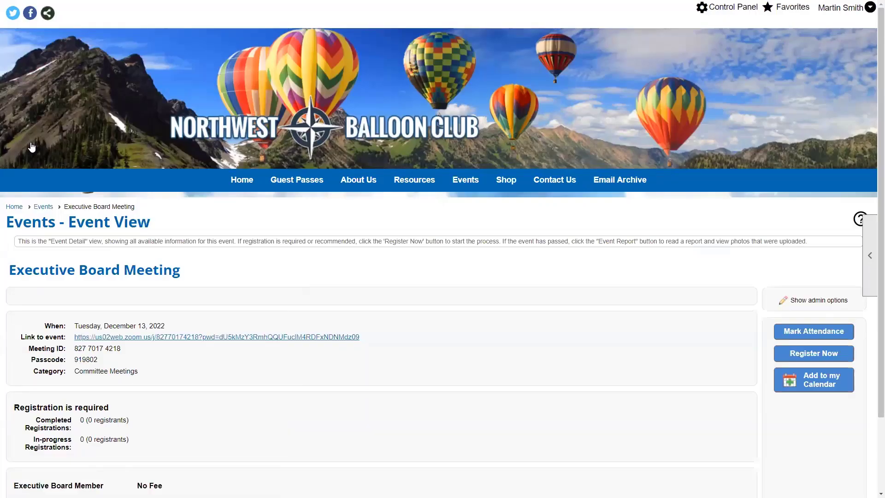
pyautogui.moveTo(870, 273)
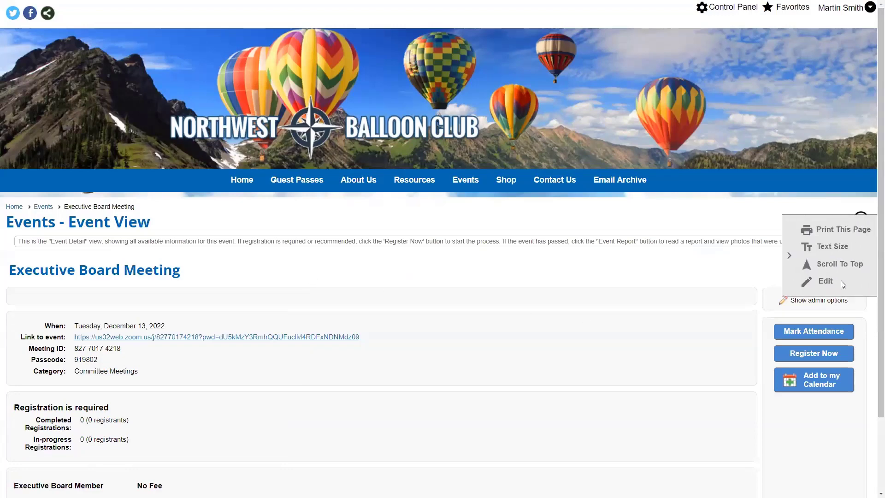
pyautogui.click(826, 282)
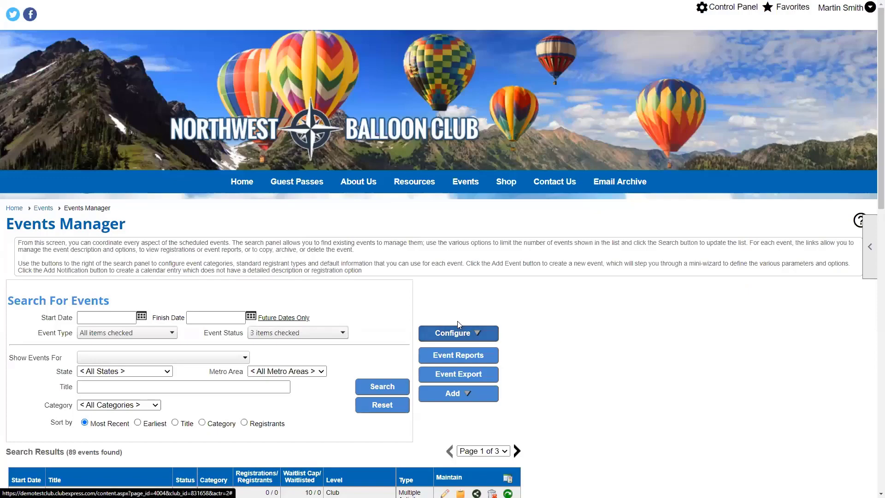
pyautogui.scroll(-3, 457, 321)
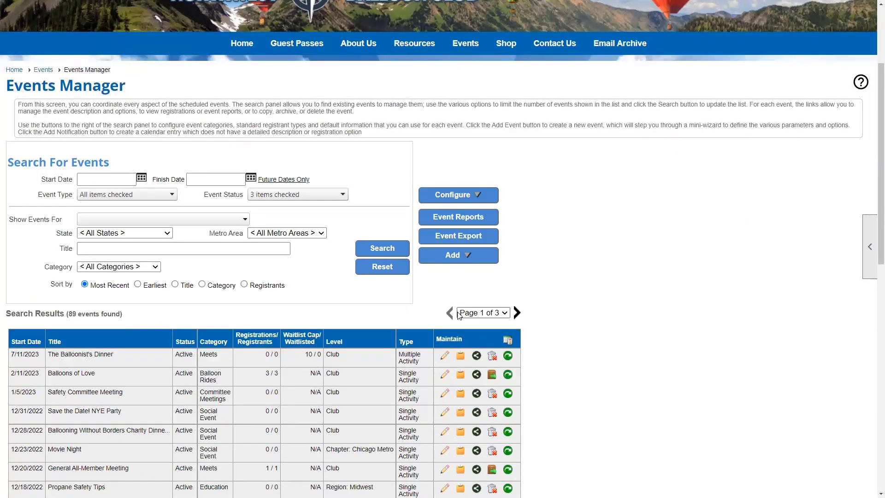
pyautogui.scroll(-4, 459, 314)
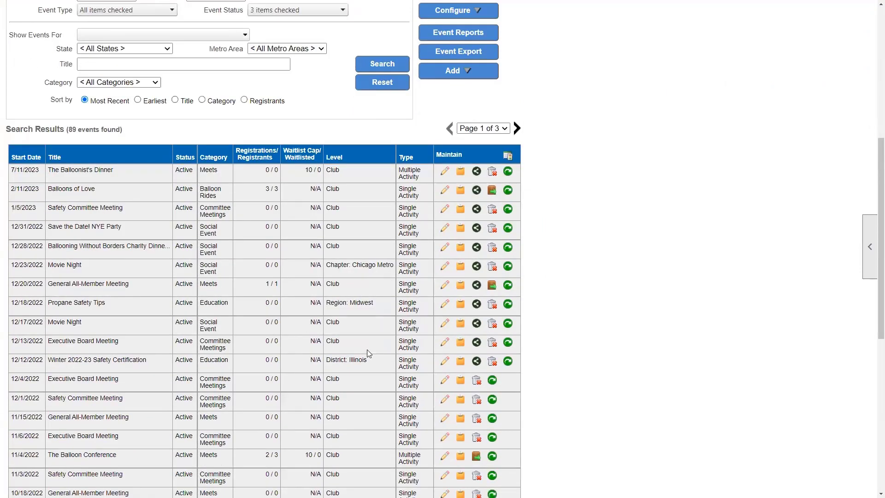
pyautogui.click(444, 345)
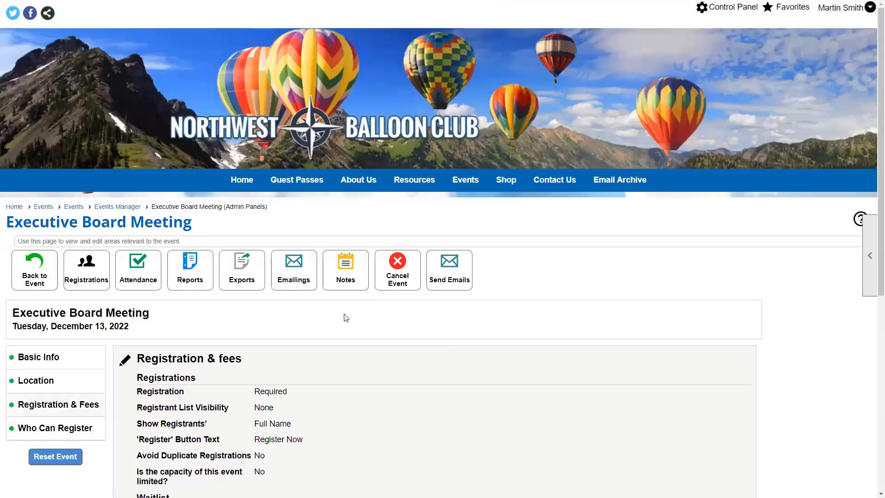
# View the Event Emailing page for the Executive Board Meeting and return to the event.
pyautogui.click(294, 277)
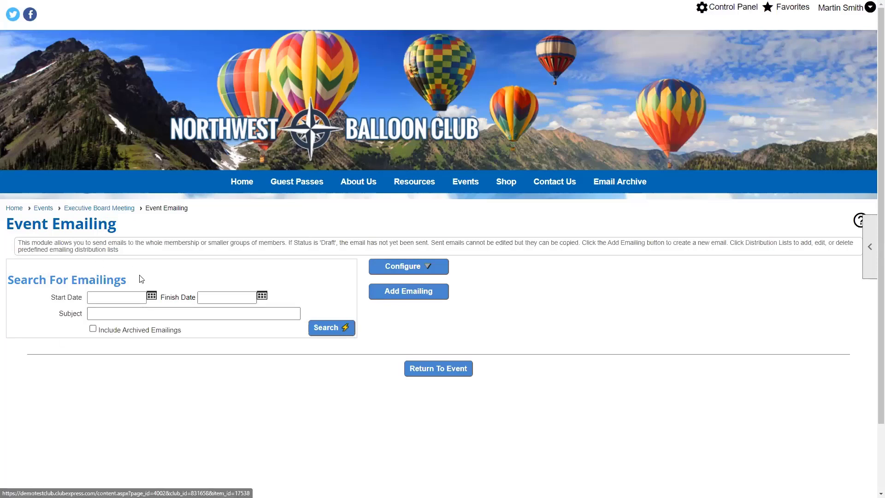
pyautogui.click(414, 374)
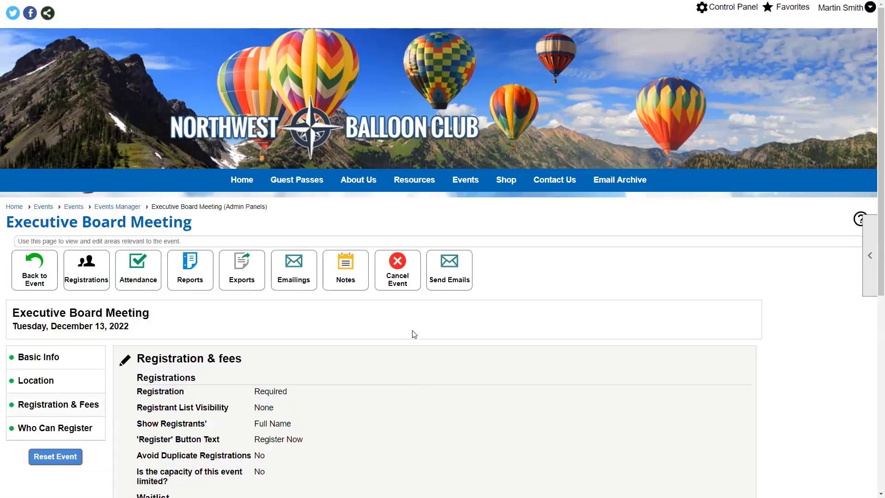
# Add the event note "Called the library and they're booked." to the Executive Board Meeting and save it.
pyautogui.scroll(-2, 701, 338)
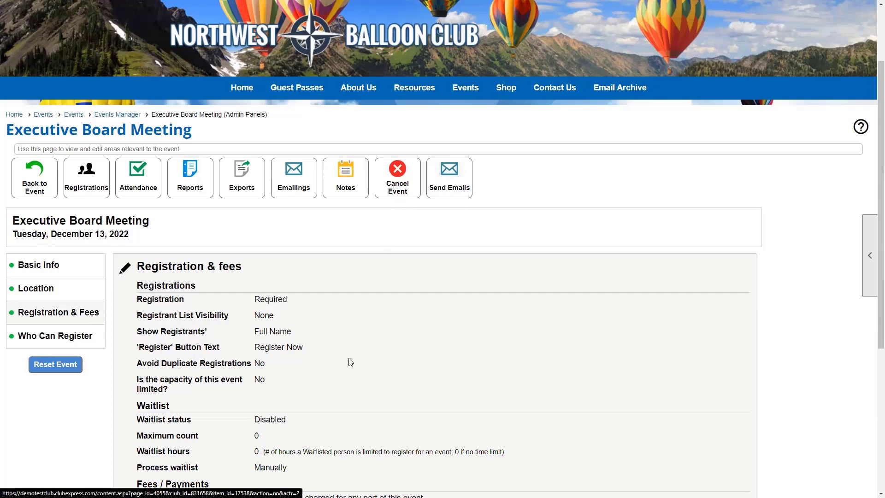
pyautogui.click(335, 182)
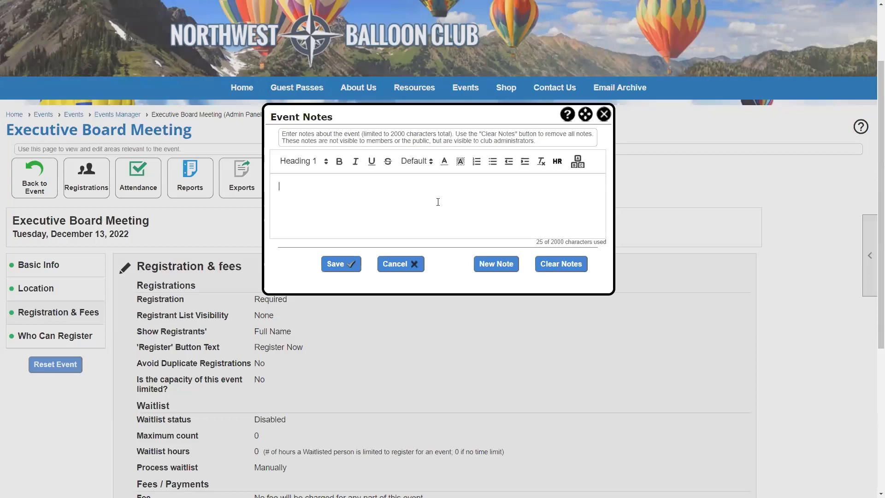
pyautogui.click(438, 202)
pyautogui.write('Called the libr')
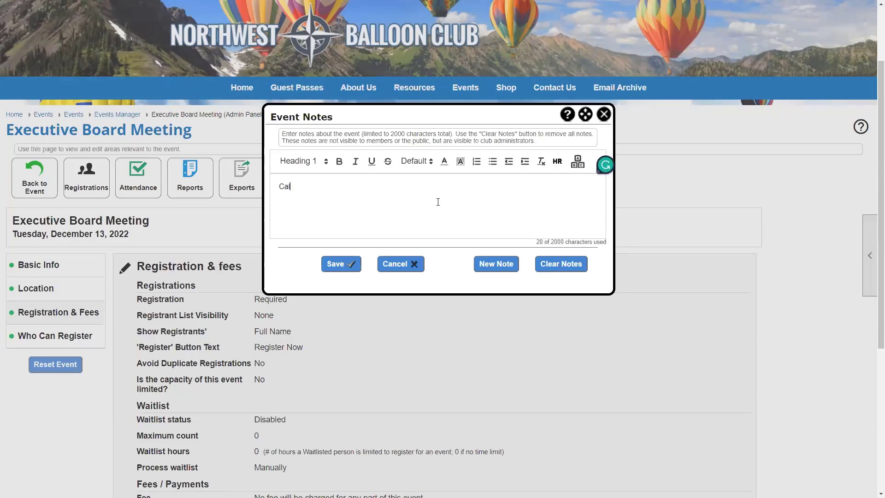
pyautogui.press('BackSpace')
pyautogui.press('BackSpace')
pyautogui.write("brary and they're booked.")
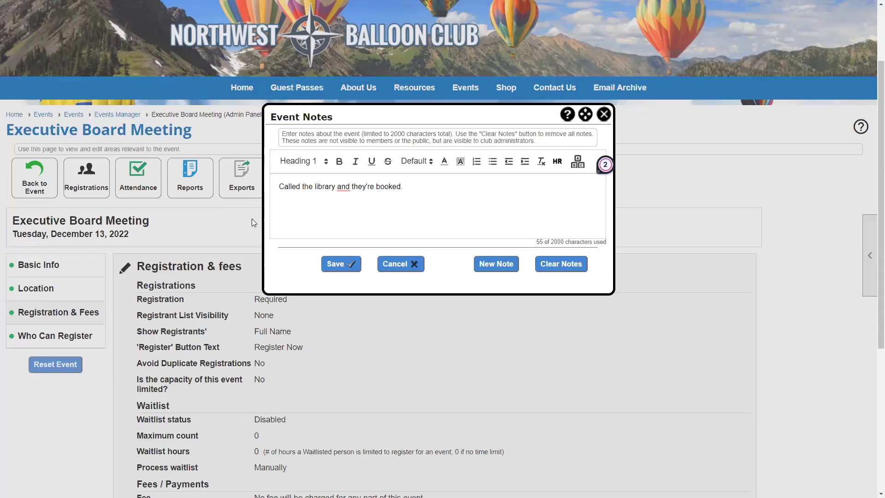
pyautogui.click(343, 264)
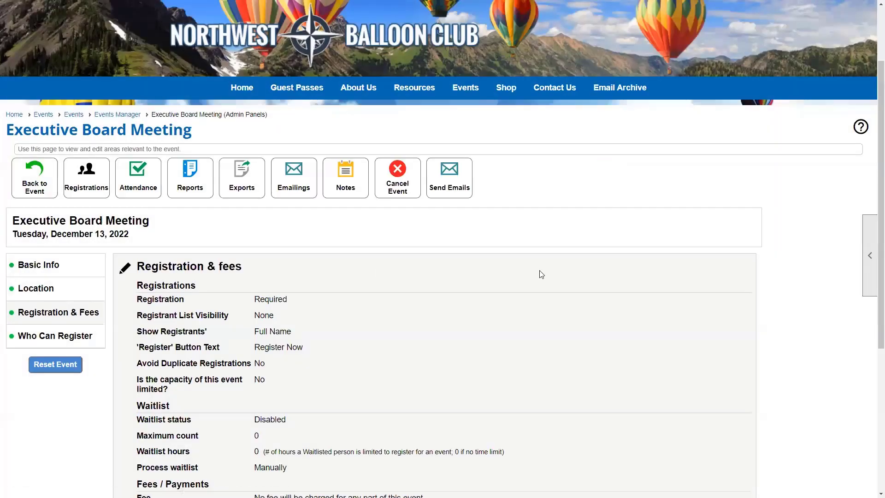
# Reopen the event notes, insert a new note entry above the library note, and save.
pyautogui.click(358, 177)
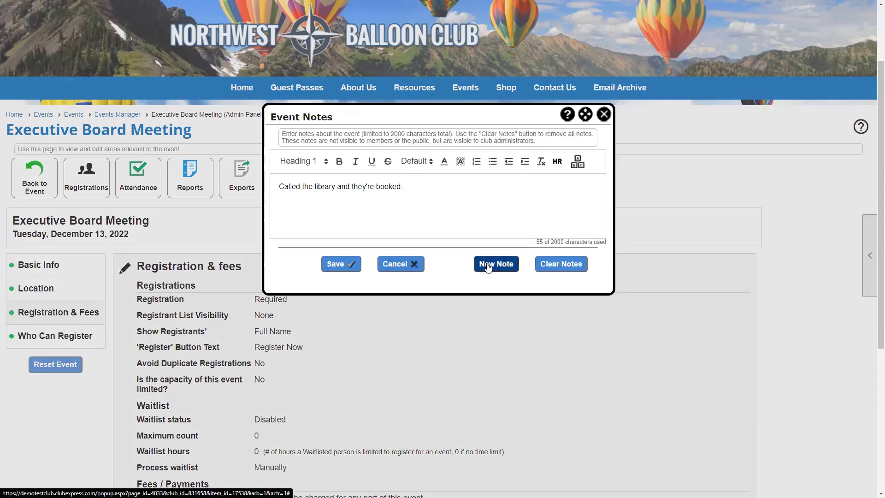
pyautogui.click(488, 266)
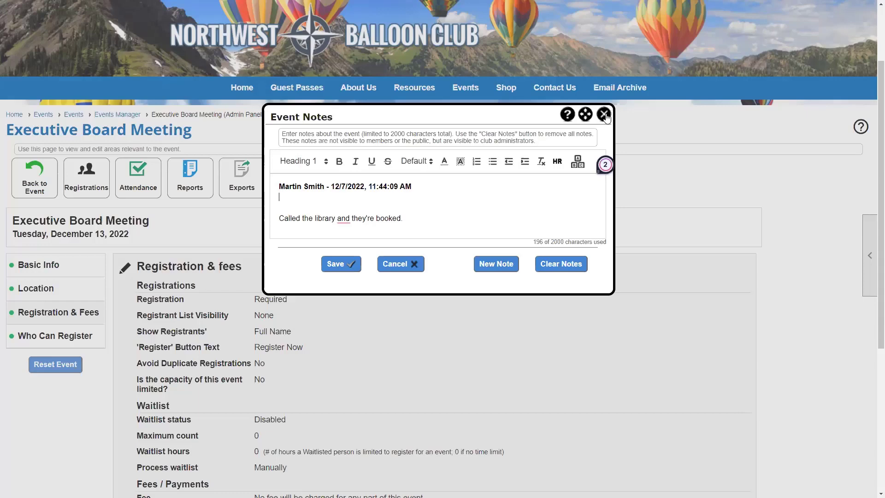
pyautogui.click(343, 272)
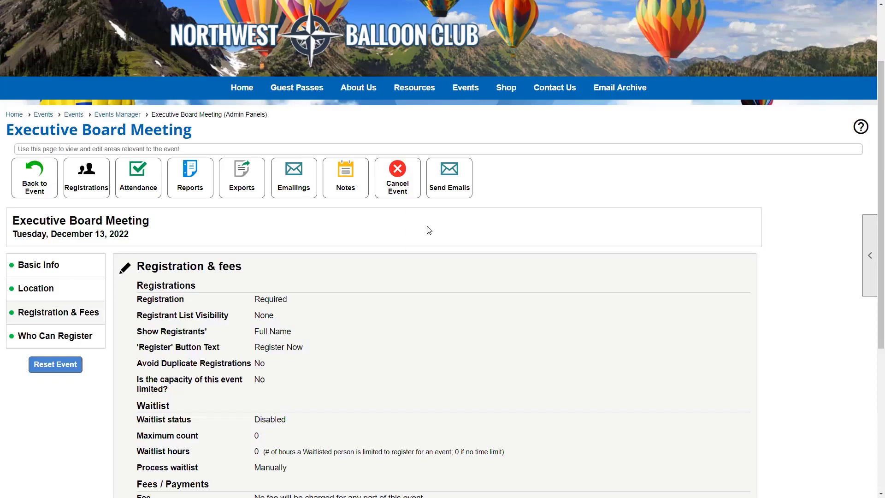
# Cancel the 12/13/2022 Executive Board Meeting event, confirming both cancellation warnings and dismissing the resulting message.
pyautogui.click(393, 175)
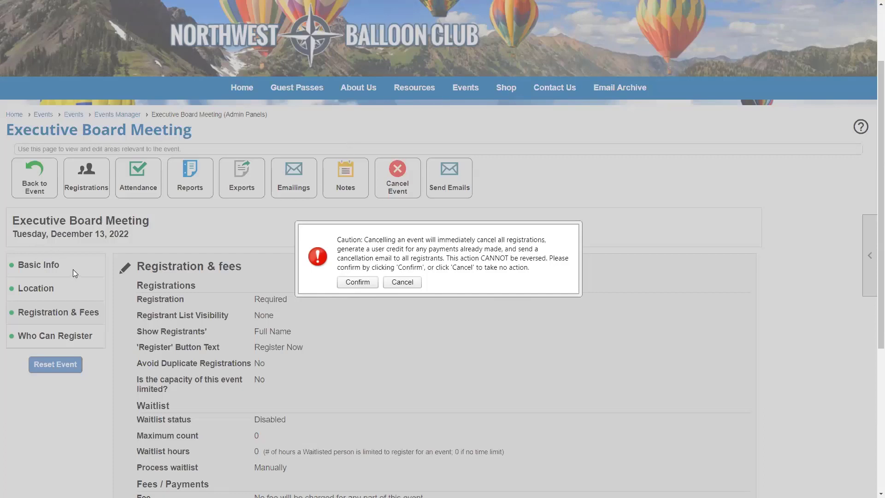
pyautogui.click(358, 283)
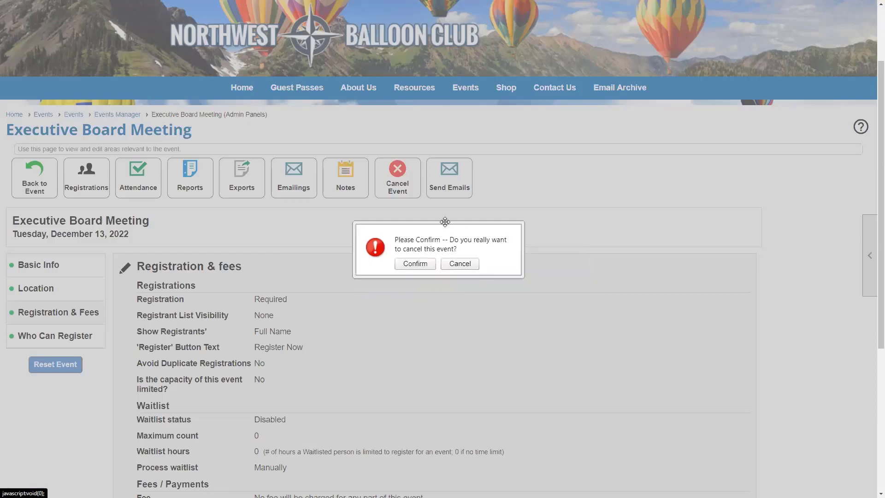
pyautogui.click(424, 264)
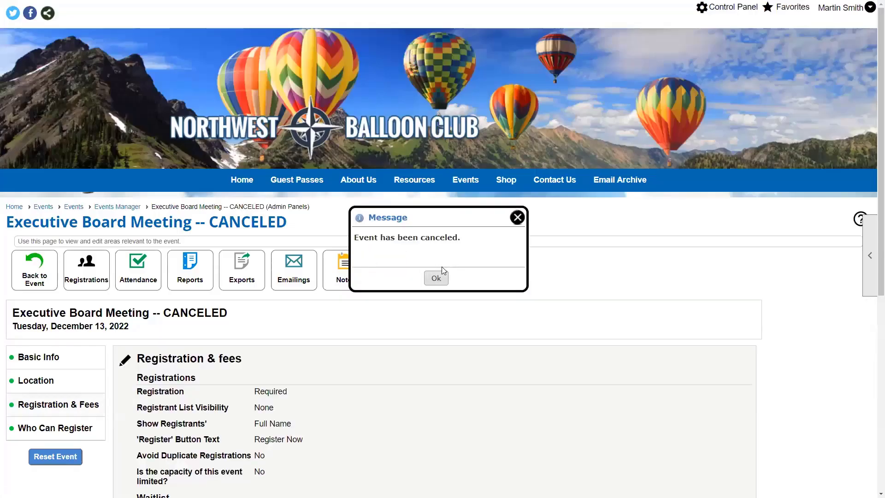
pyautogui.click(517, 218)
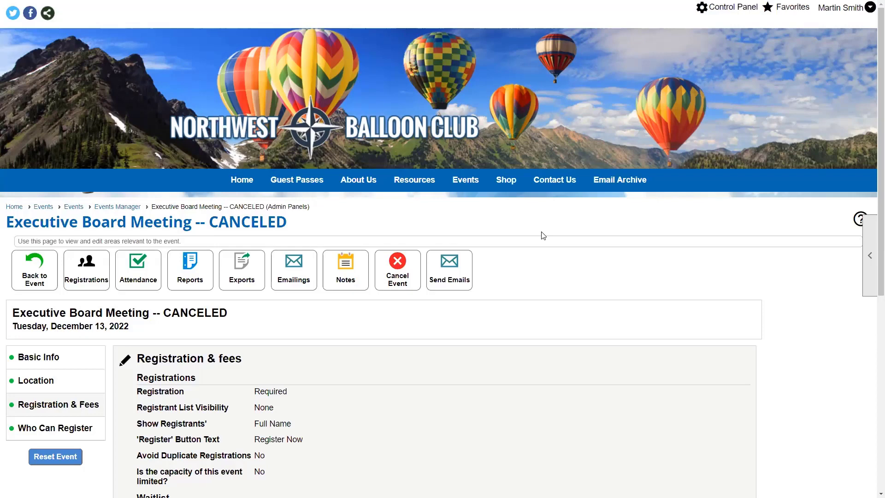
pyautogui.scroll(-3, 230, 274)
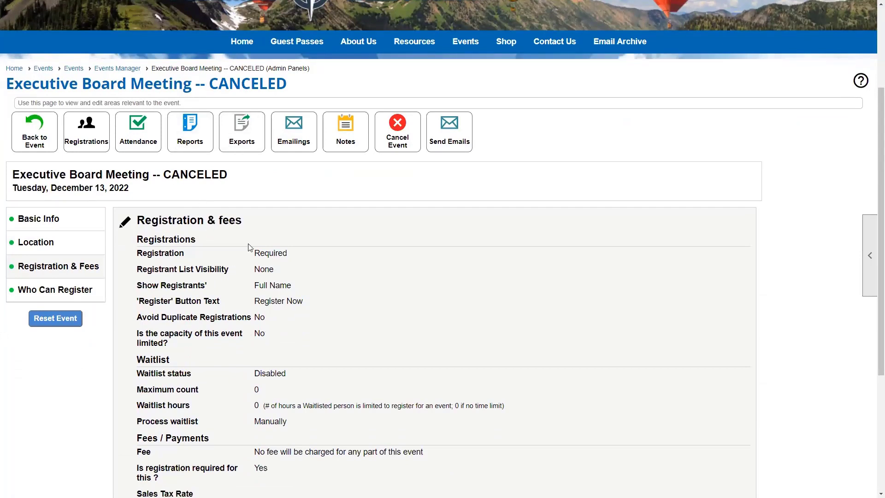
pyautogui.scroll(3, 289, 260)
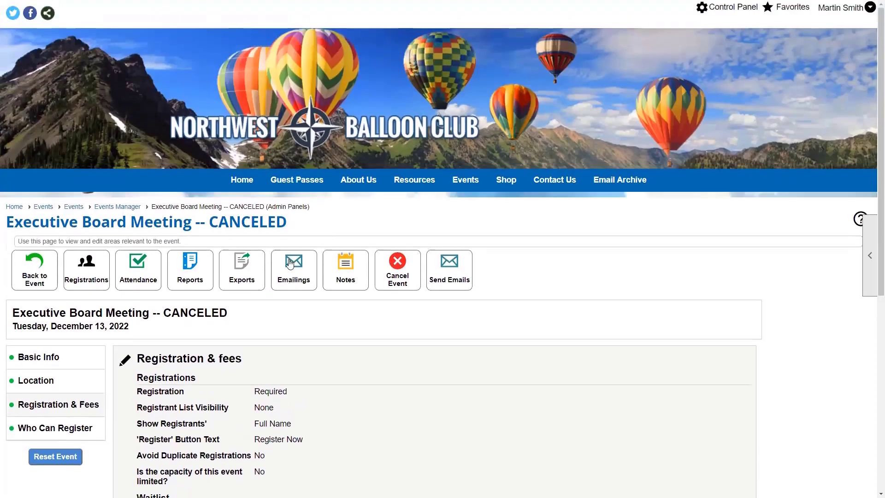
# Open the events calendar and check the December 2022 grid for the canceled board meeting.
pyautogui.moveTo(473, 181)
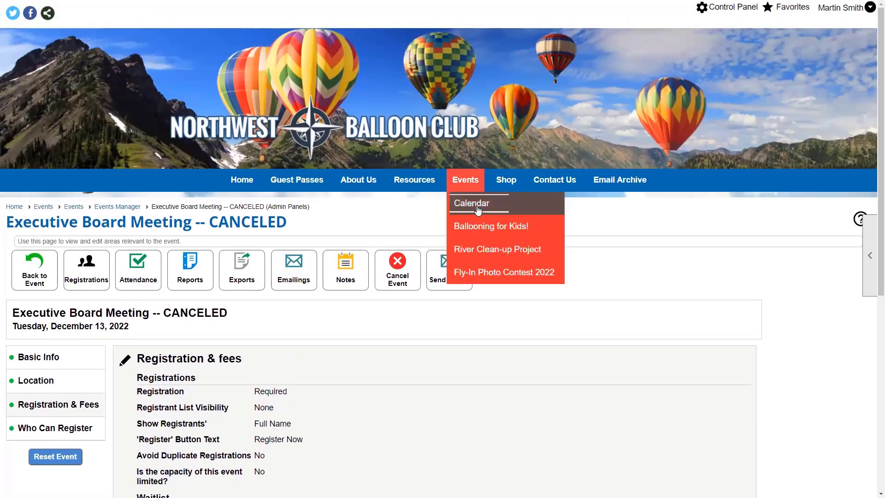
pyautogui.click(477, 204)
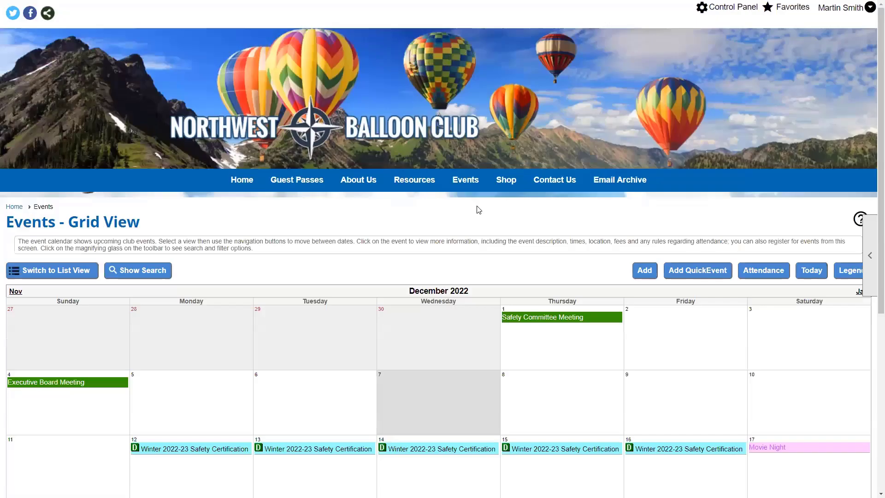
pyautogui.scroll(-4, 479, 210)
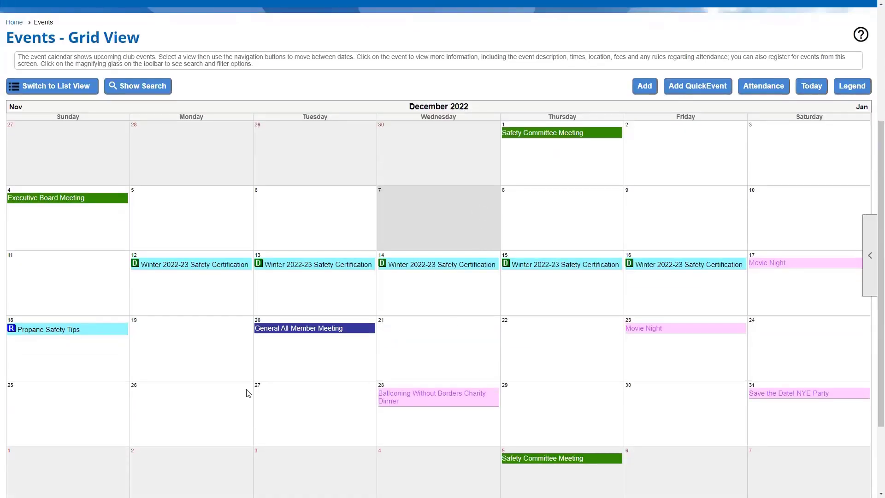
pyautogui.scroll(-1, 248, 393)
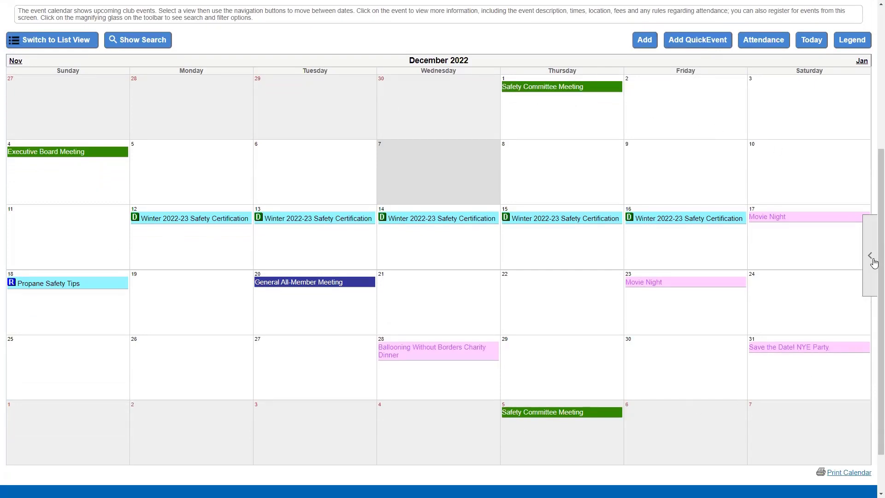
# Open the Events Manager, add Cancelled to the event status filter, and search the events.
pyautogui.click(870, 256)
pyautogui.click(825, 282)
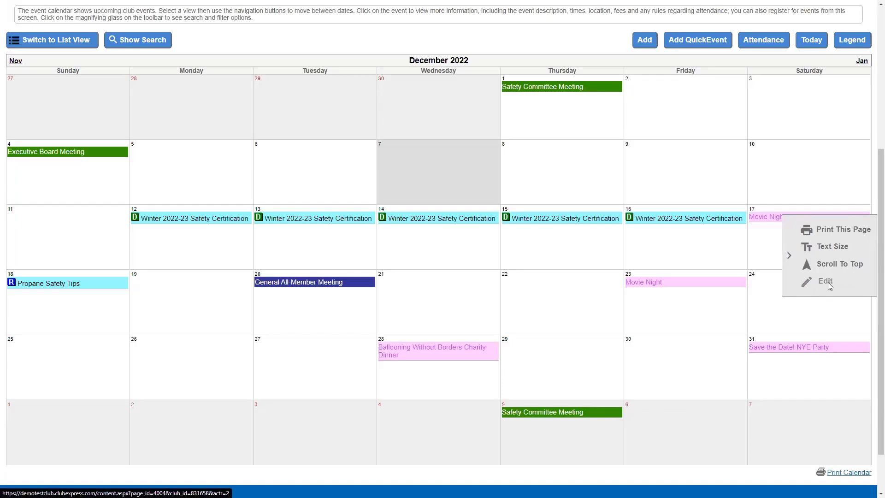
pyautogui.scroll(-5, 382, 333)
pyautogui.scroll(-1, 381, 332)
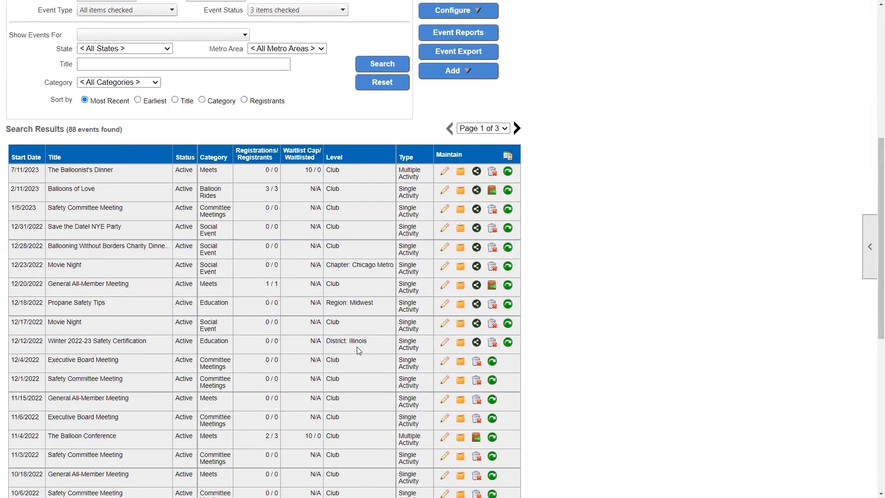
pyautogui.scroll(3, 182, 321)
pyautogui.click(295, 148)
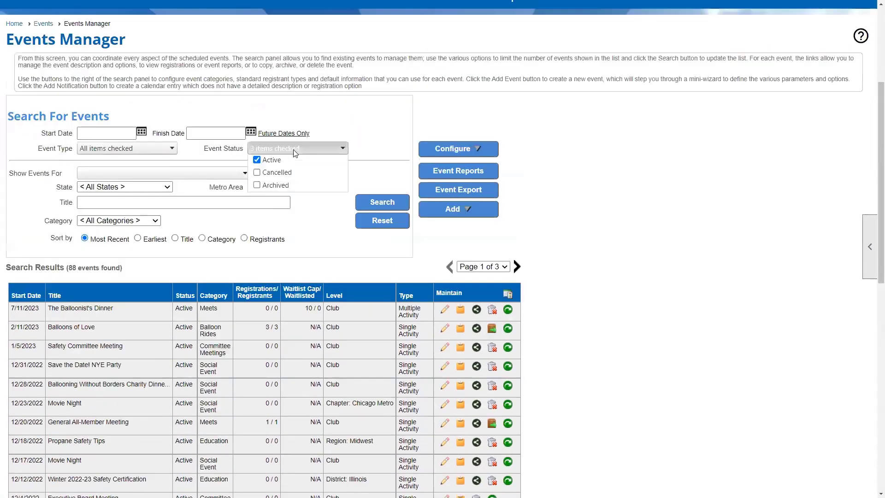
pyautogui.click(283, 226)
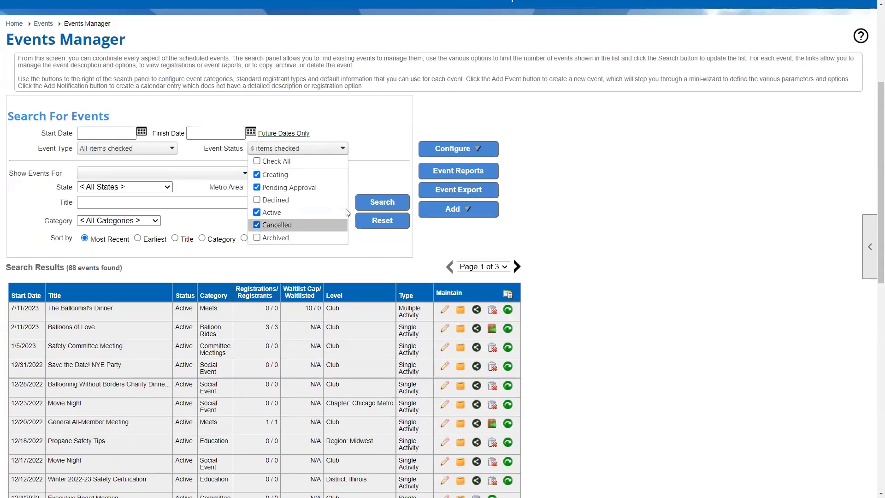
pyautogui.click(375, 210)
pyautogui.scroll(-4, 176, 297)
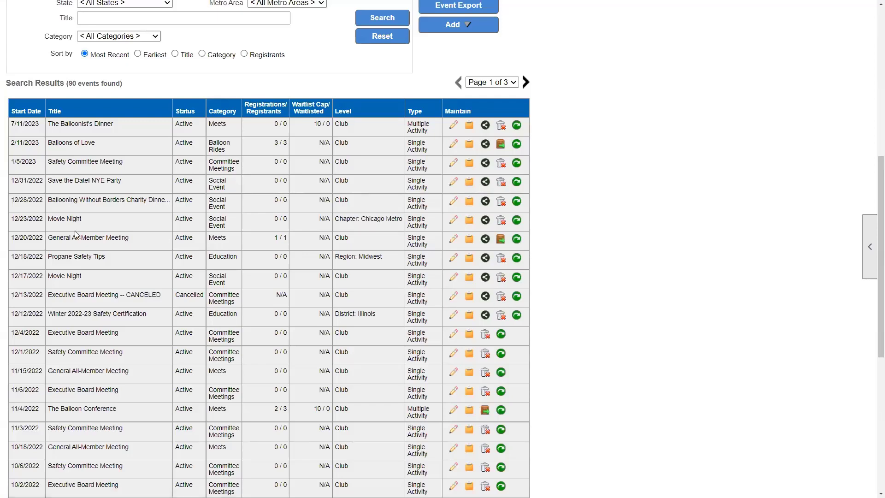
pyautogui.moveTo(47, 239); pyautogui.dragTo(148, 240)
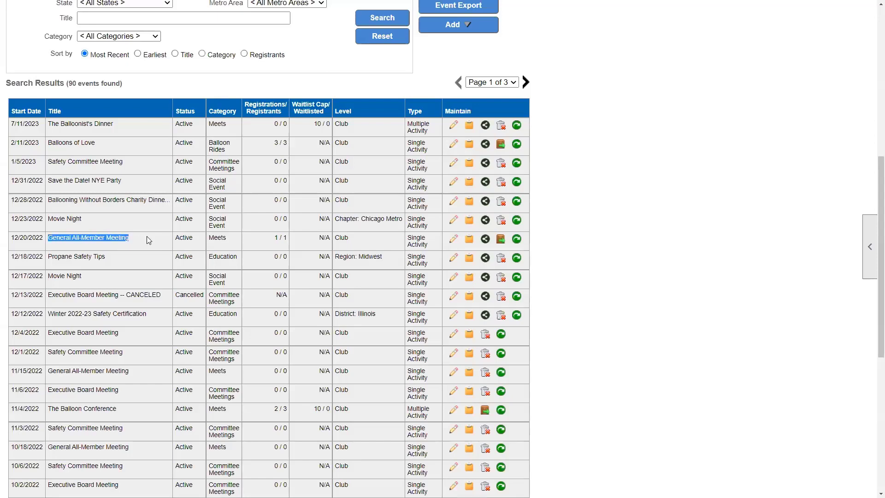
pyautogui.click(257, 243)
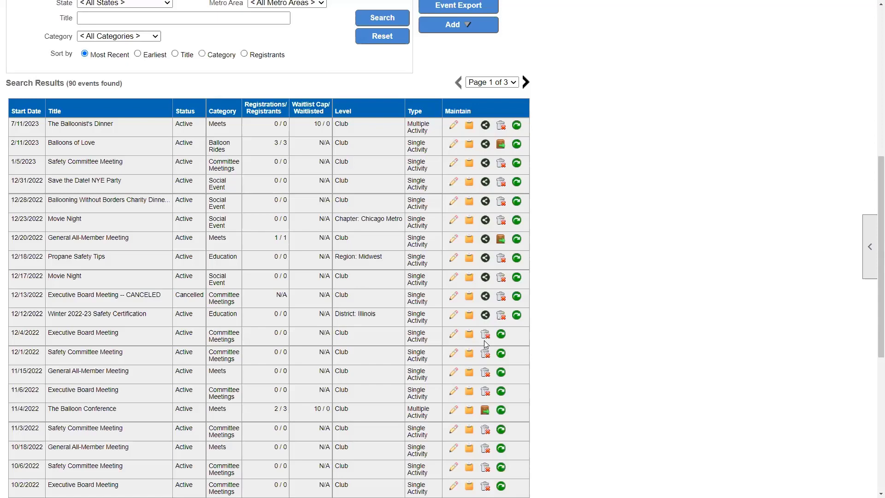
# Delete the canceled 12/13/2022 Executive Board Meeting from the event list, choosing Delete rather than Archive.
pyautogui.click(501, 298)
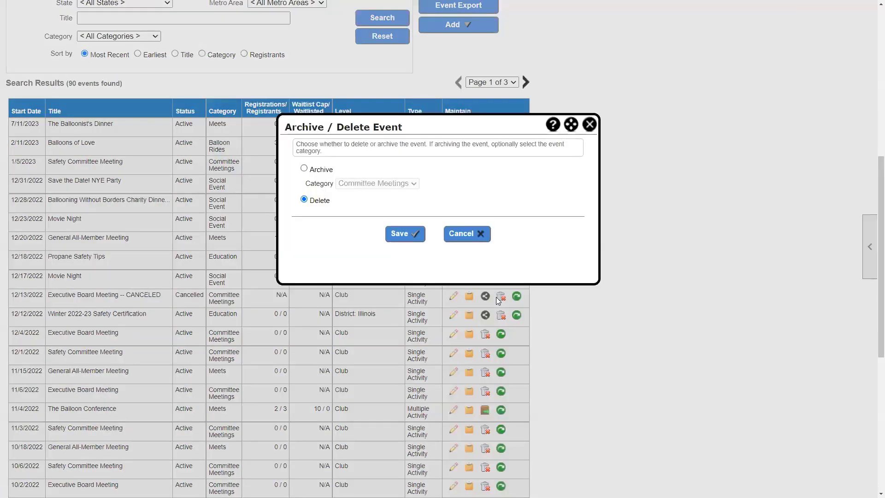
pyautogui.click(320, 171)
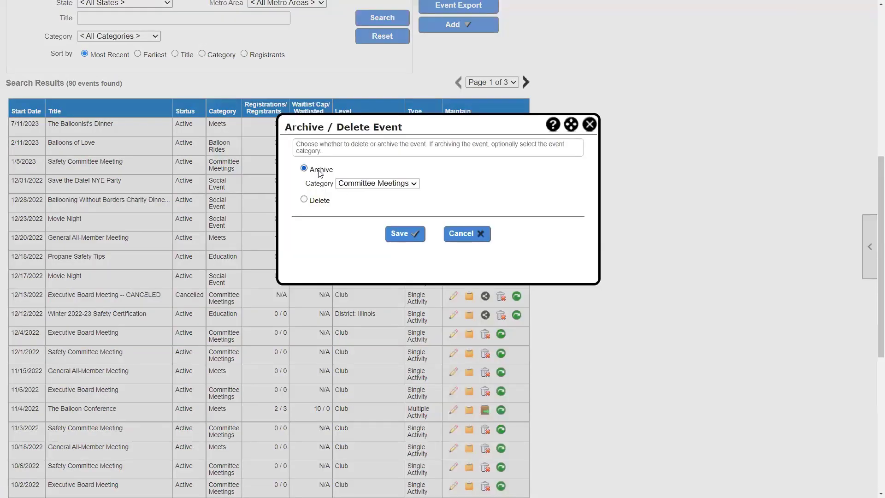
pyautogui.click(319, 201)
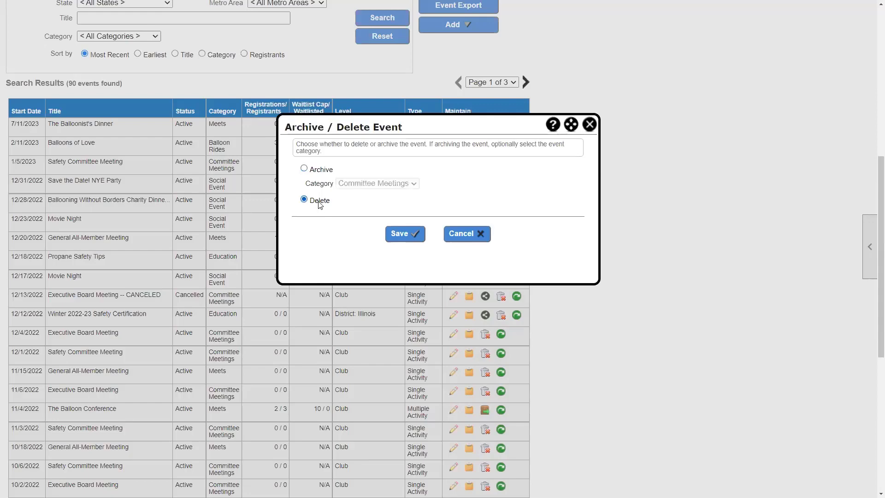
pyautogui.click(398, 233)
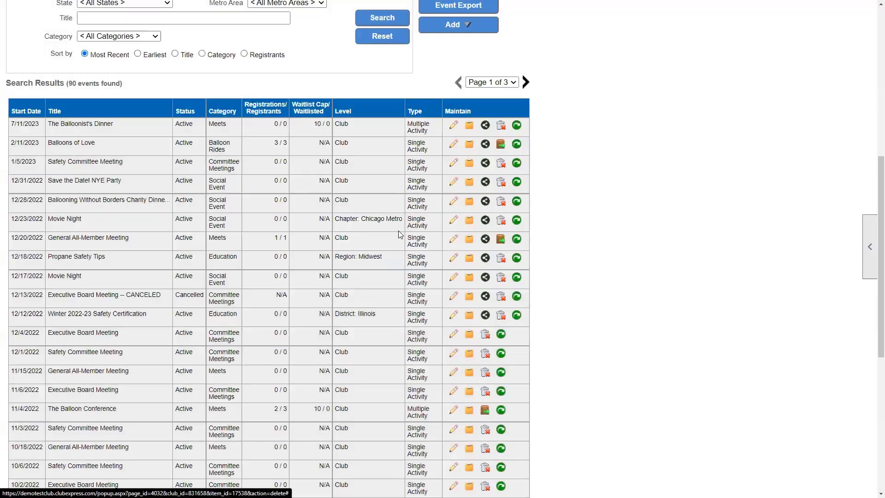
pyautogui.scroll(-3, 400, 234)
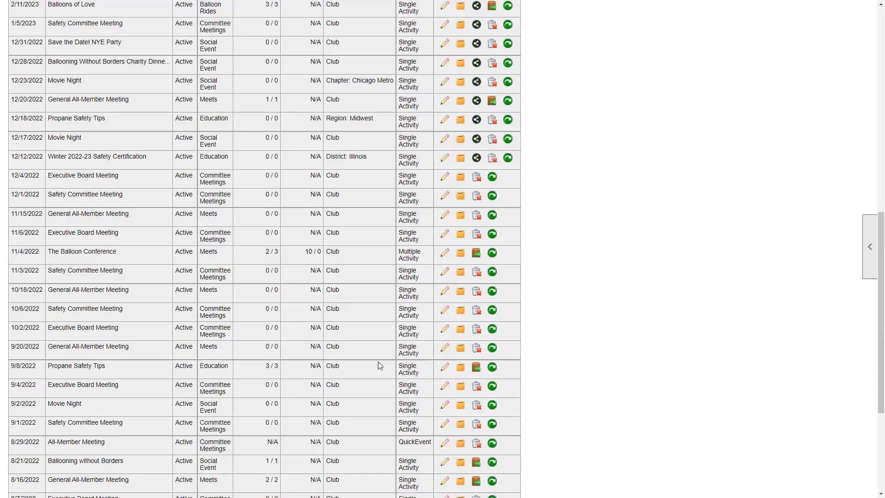
# Limit the event status filter to Archived only and search for archived events.
pyautogui.scroll(7, 378, 362)
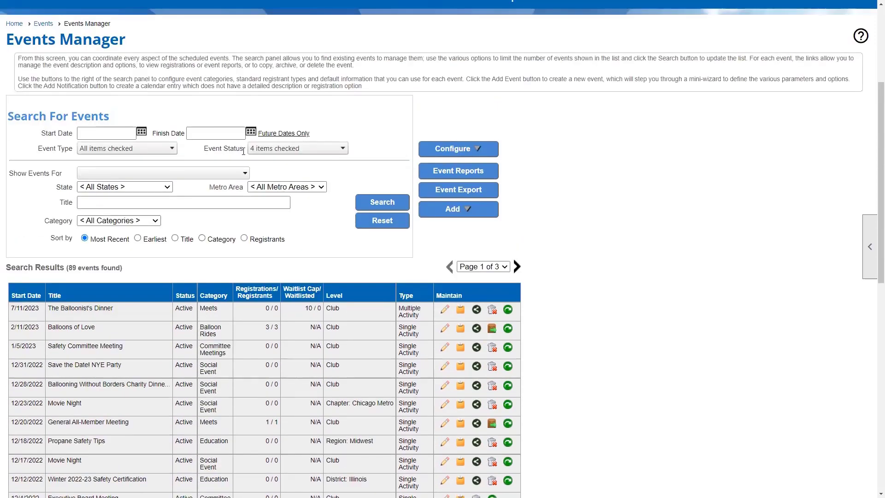
pyautogui.click(257, 150)
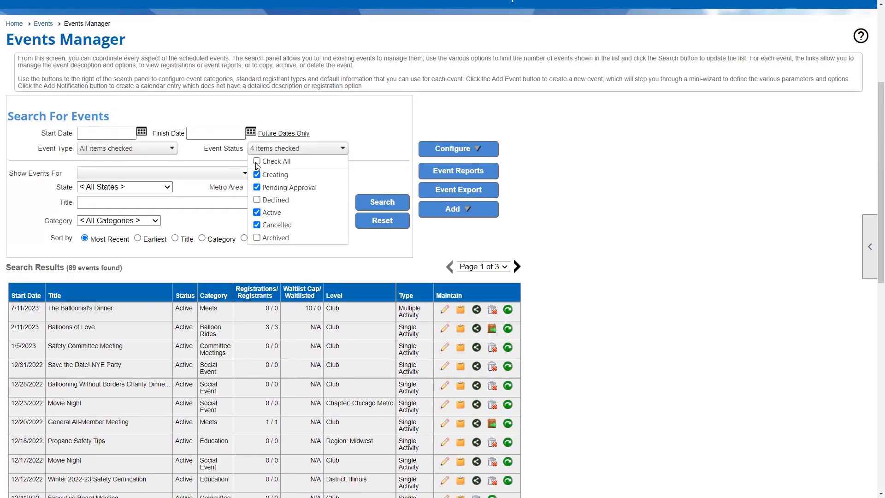
pyautogui.click(257, 162)
pyautogui.click(257, 162)
pyautogui.click(257, 238)
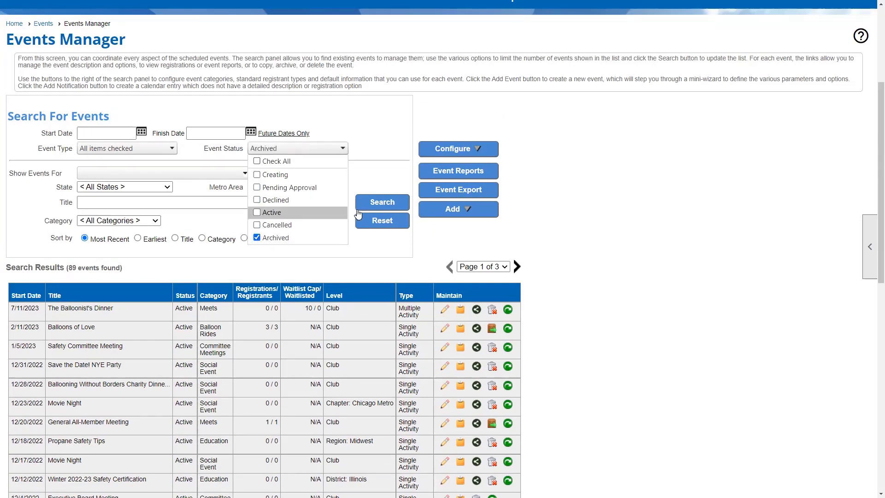
pyautogui.click(381, 211)
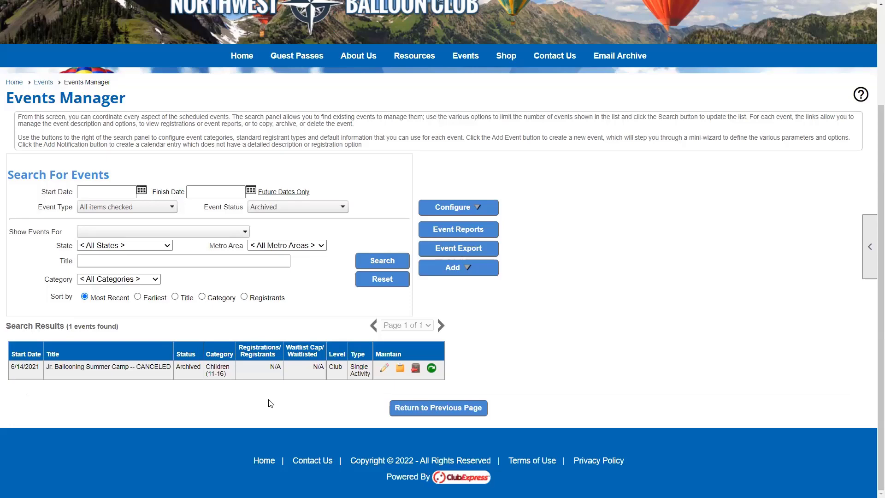
# Reset the event search filters to their defaults.
pyautogui.click(376, 279)
pyautogui.click(390, 308)
pyautogui.scroll(-5, 668, 307)
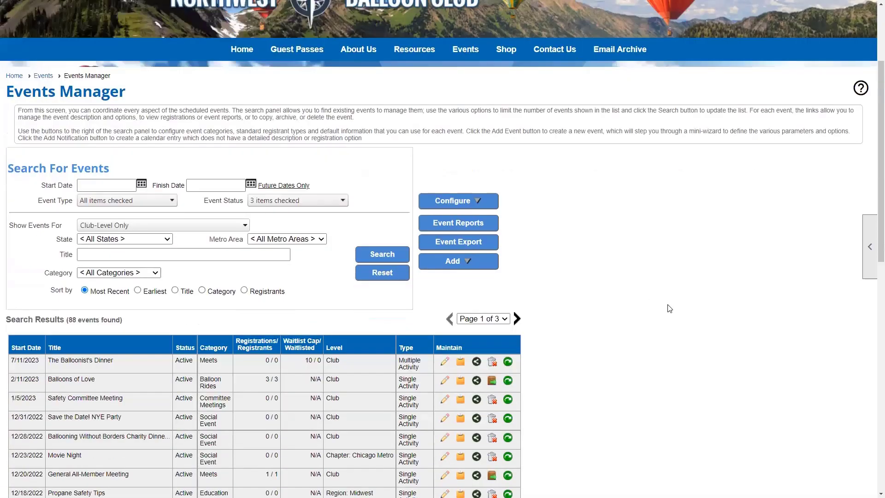
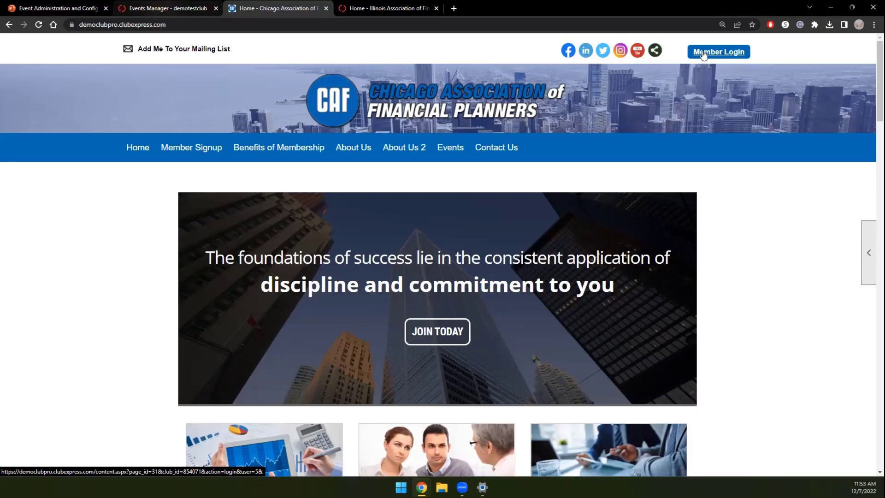
# Log in to the Chicago Association of Financial Planners site and open its Events Manager through the control panel.
pyautogui.click(704, 54)
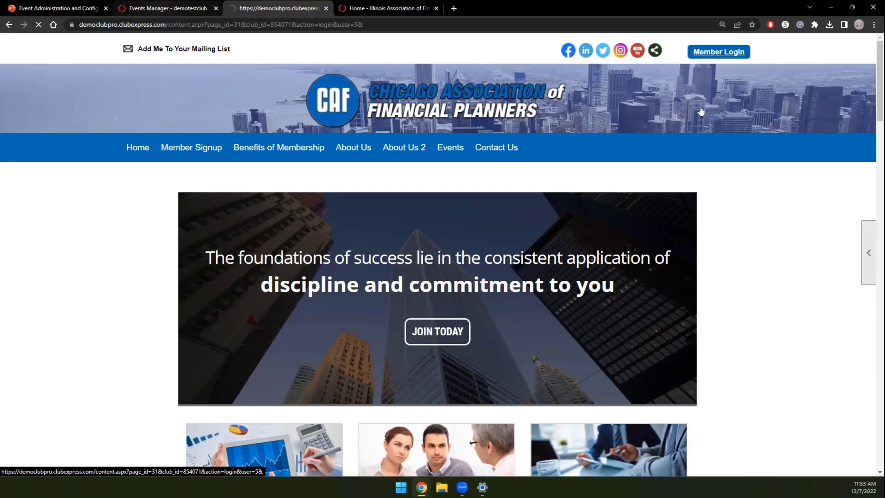
pyautogui.click(203, 321)
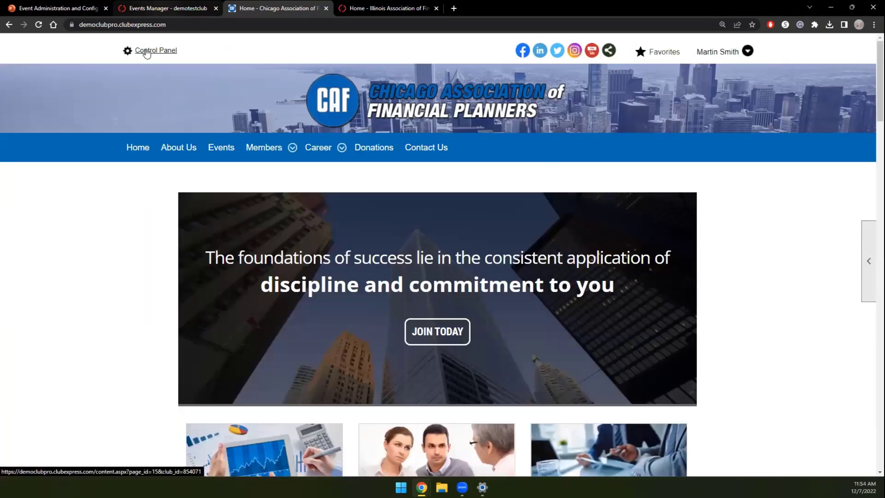
pyautogui.click(147, 51)
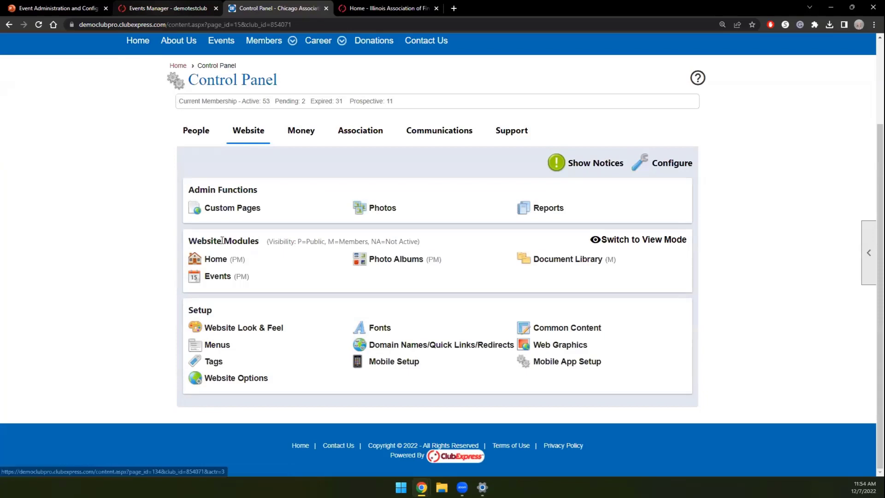
pyautogui.click(228, 278)
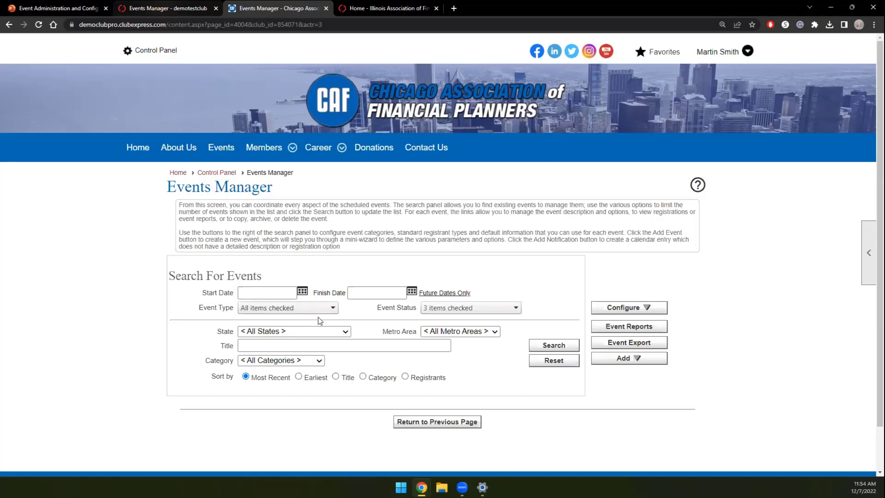
# Start a new full event on the Chicago site and review its Basic Info options, including showing the event on the top-level calendar.
pyautogui.click(627, 363)
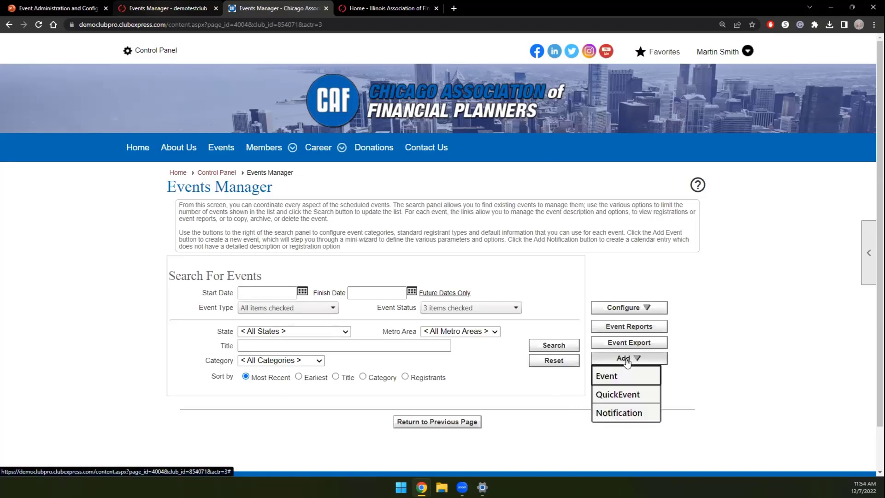
pyautogui.click(628, 378)
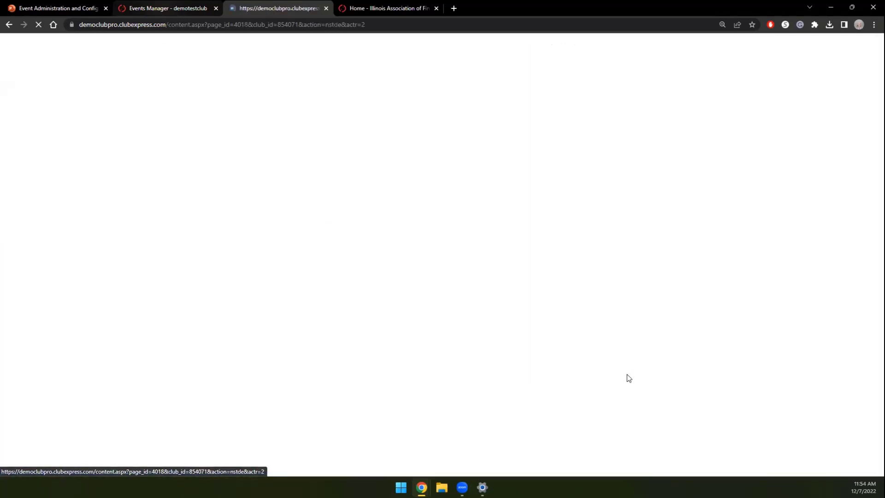
pyautogui.scroll(-2, 624, 378)
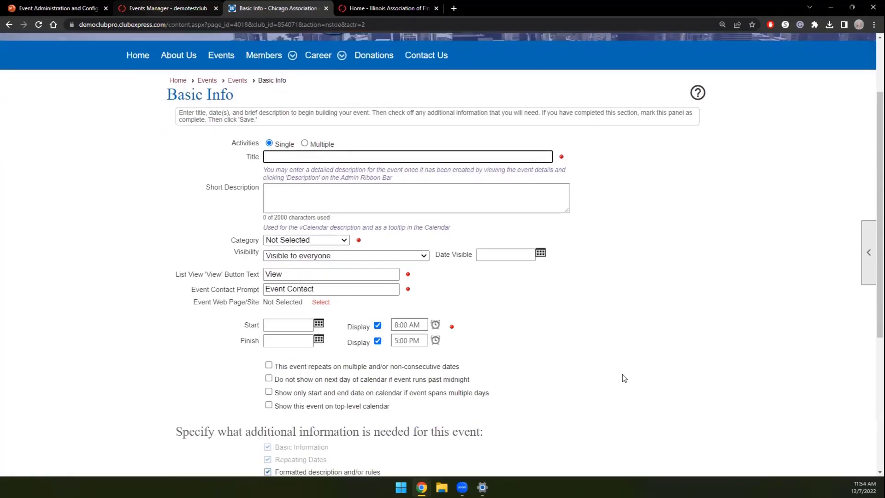
pyautogui.scroll(-1, 579, 428)
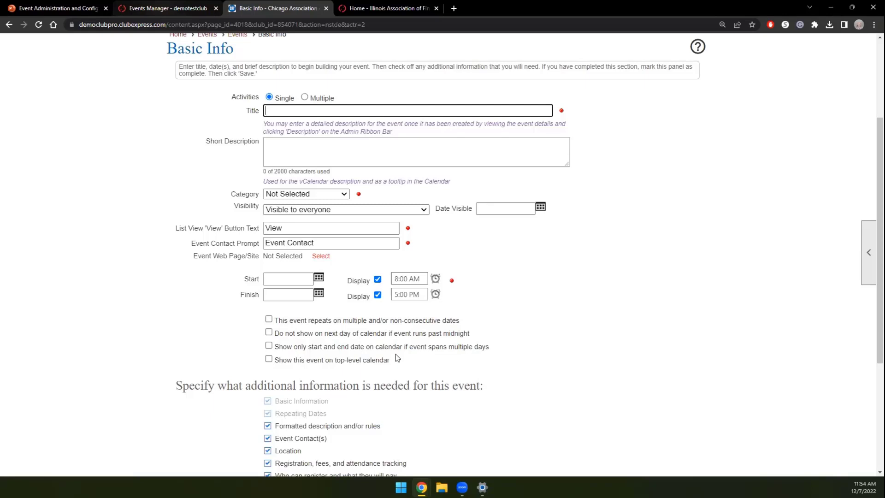
pyautogui.click(409, 360)
pyautogui.scroll(1, 408, 360)
pyautogui.scroll(2, 408, 356)
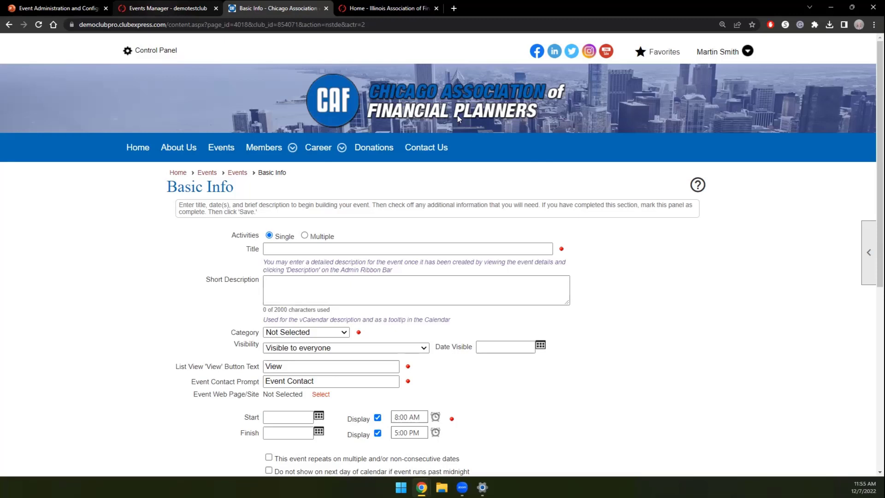
# Switch to the Illinois Association of Finance site, log in with the saved credentials and open its event calendar.
pyautogui.click(397, 8)
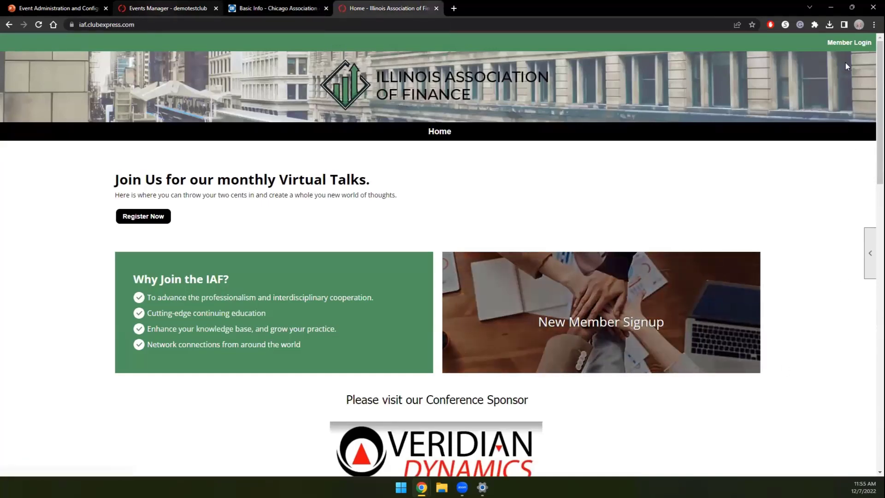
pyautogui.click(847, 43)
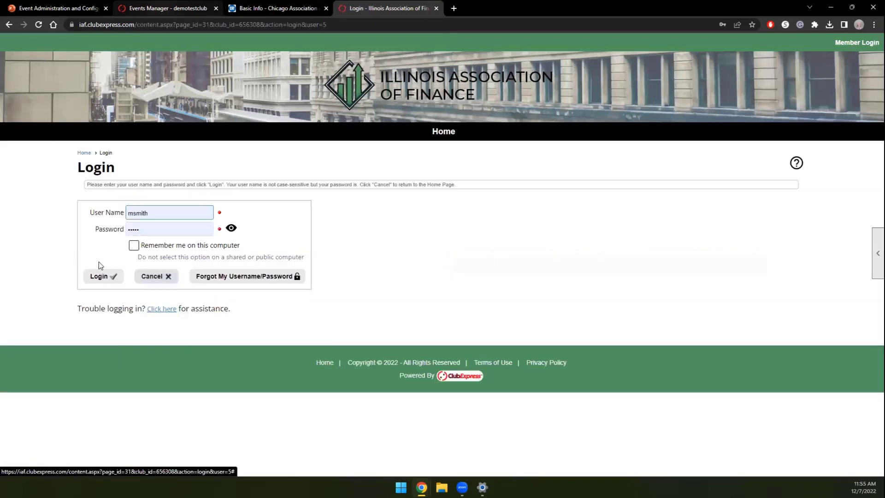
pyautogui.click(103, 277)
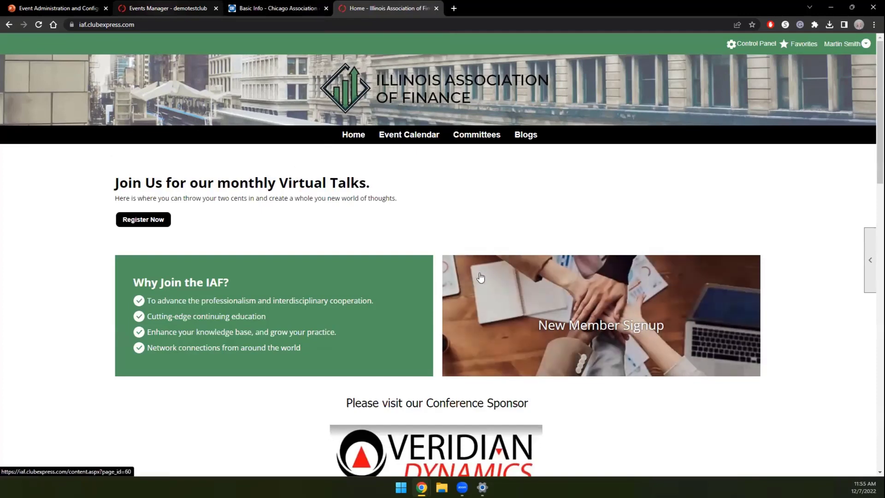
pyautogui.click(411, 139)
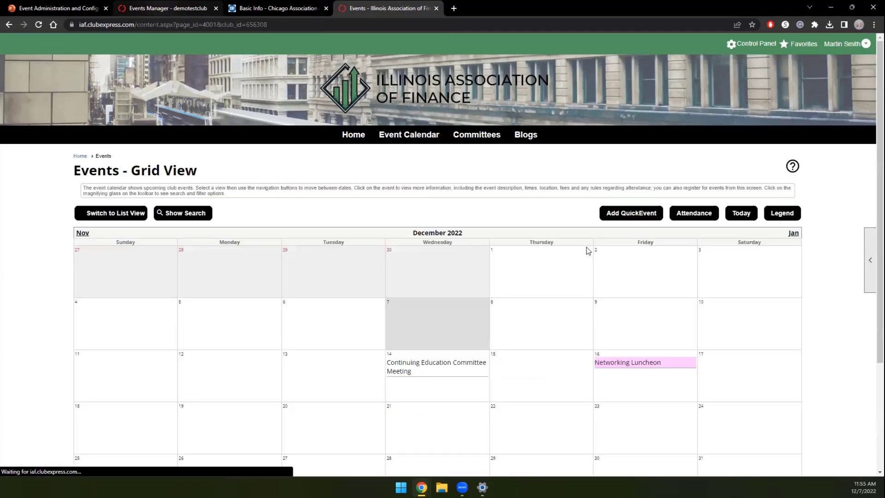
# Open the Continuing Education Committee Meeting from the December 2022 calendar and examine its details and the chapter site hosting it.
pyautogui.scroll(-3, 587, 247)
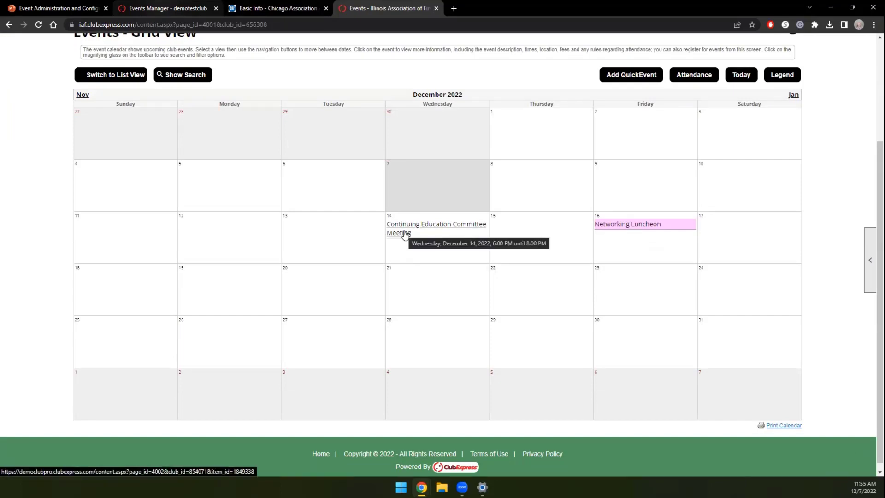
pyautogui.scroll(3, 404, 235)
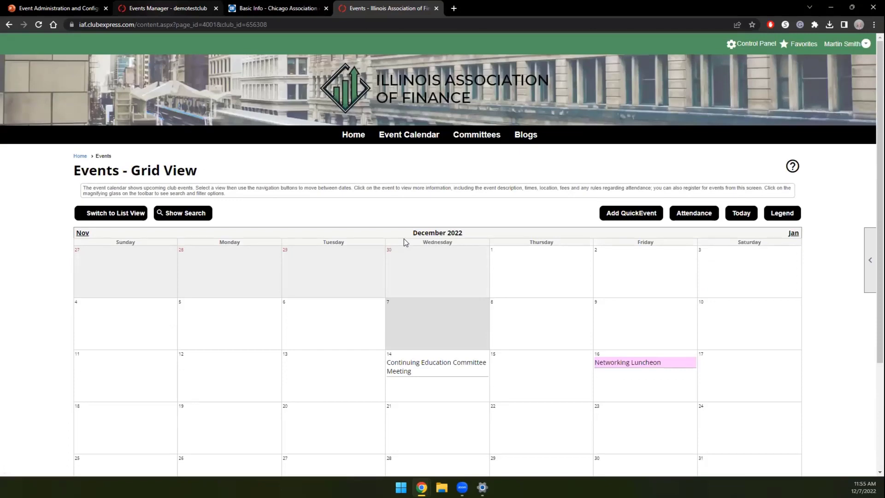
pyautogui.scroll(-2, 406, 251)
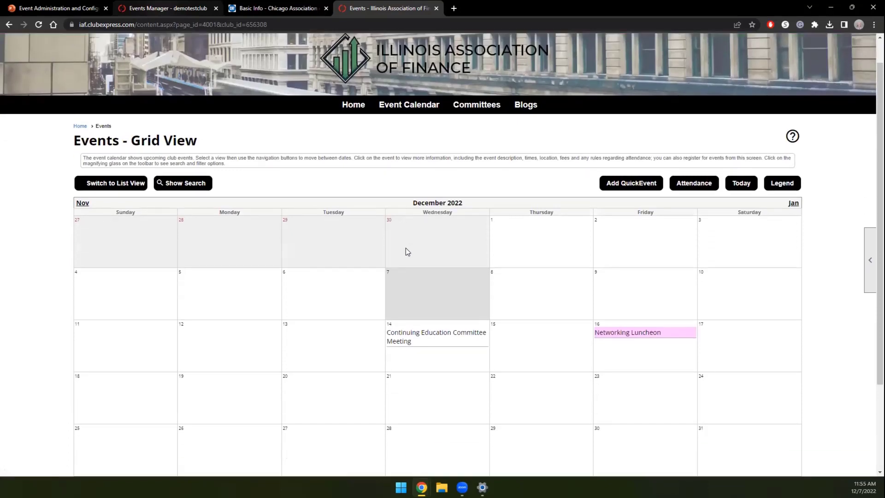
pyautogui.click(405, 279)
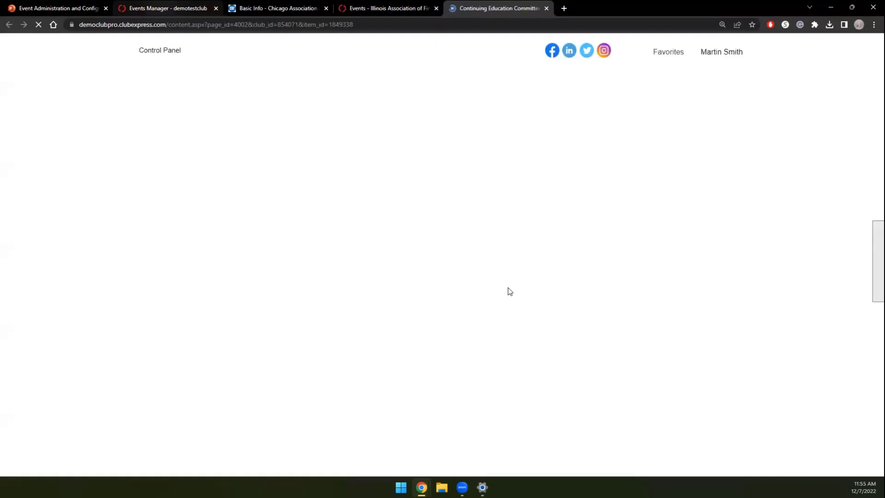
pyautogui.scroll(-2, 510, 288)
pyautogui.scroll(2, 509, 286)
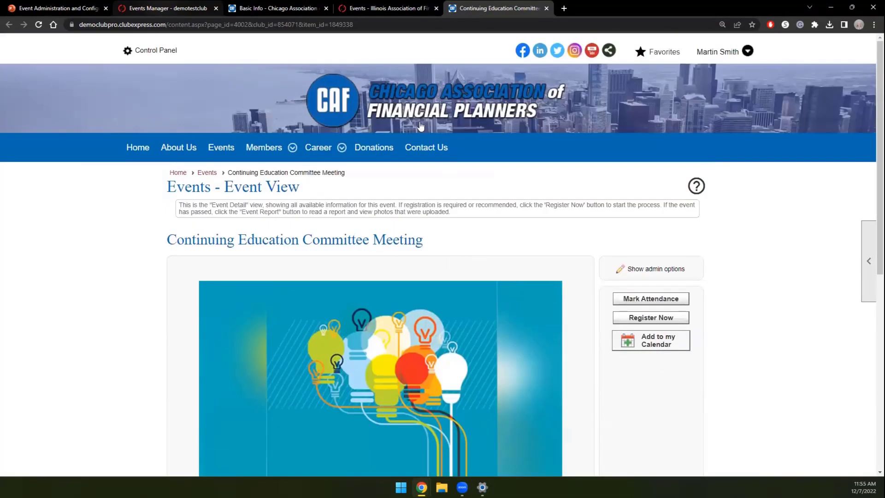
pyautogui.click(390, 8)
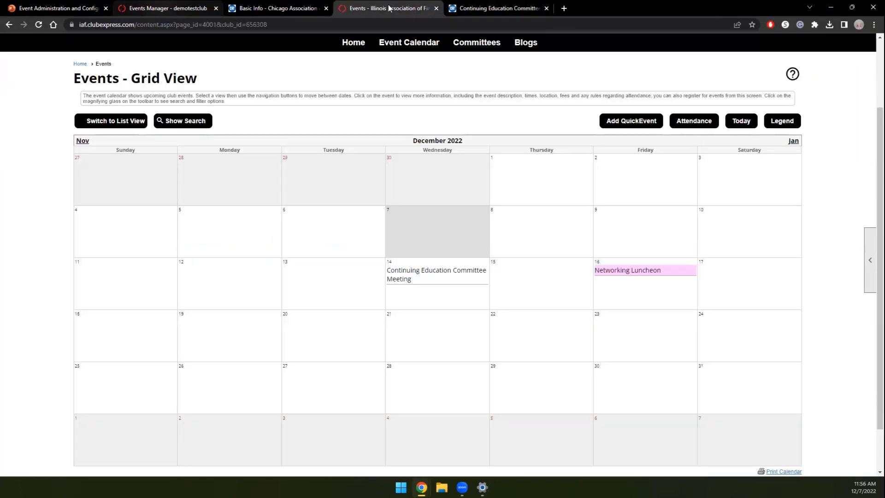
pyautogui.scroll(3, 478, 143)
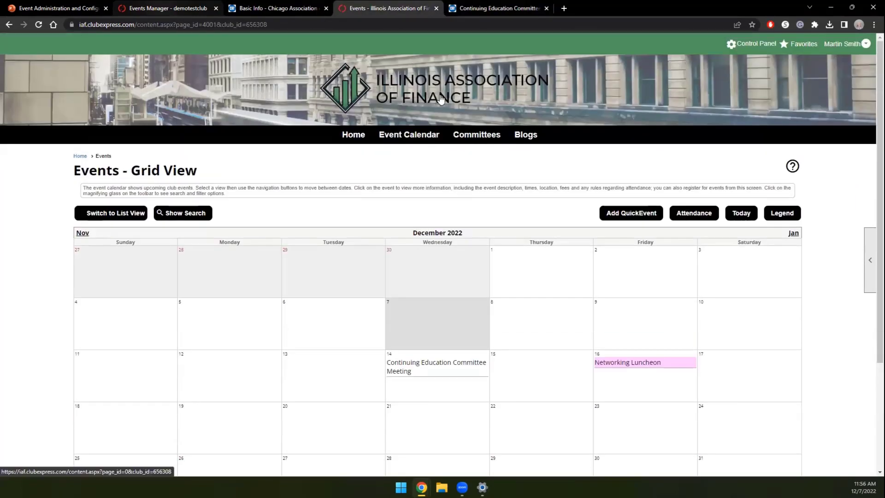
pyautogui.click(475, 9)
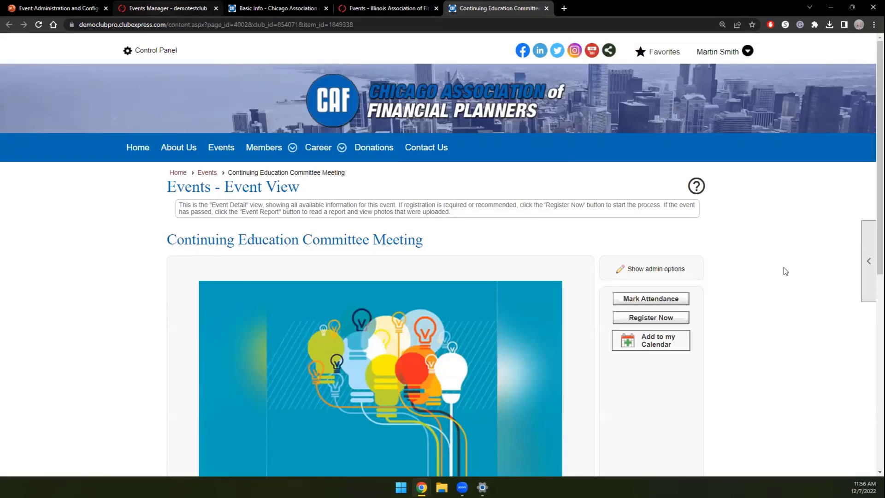
pyautogui.scroll(-7, 786, 271)
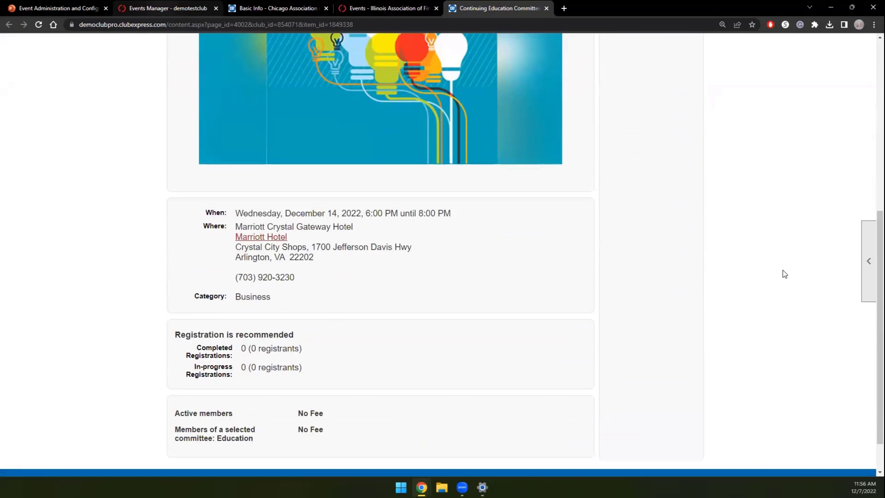
# Start a new full event from the Illinois site's Events Manager and review the option for showing it on all chapter calendars.
pyautogui.click(386, 8)
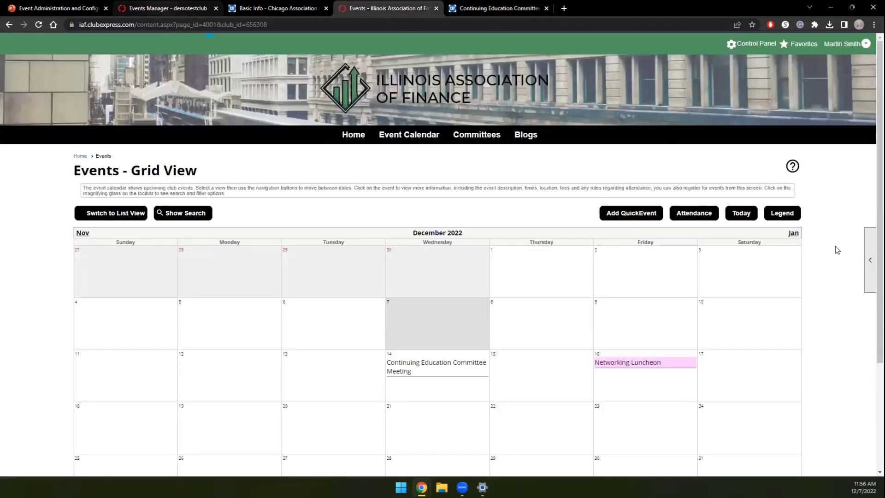
pyautogui.click(868, 271)
pyautogui.click(821, 283)
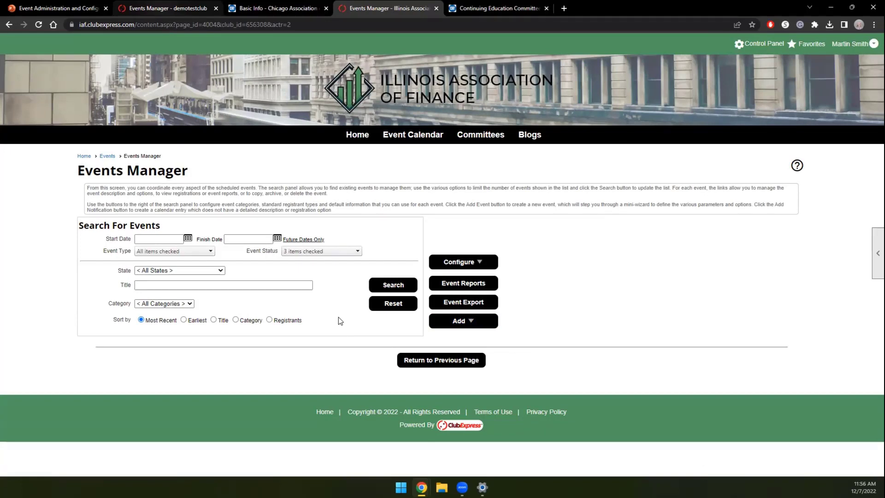
pyautogui.click(457, 322)
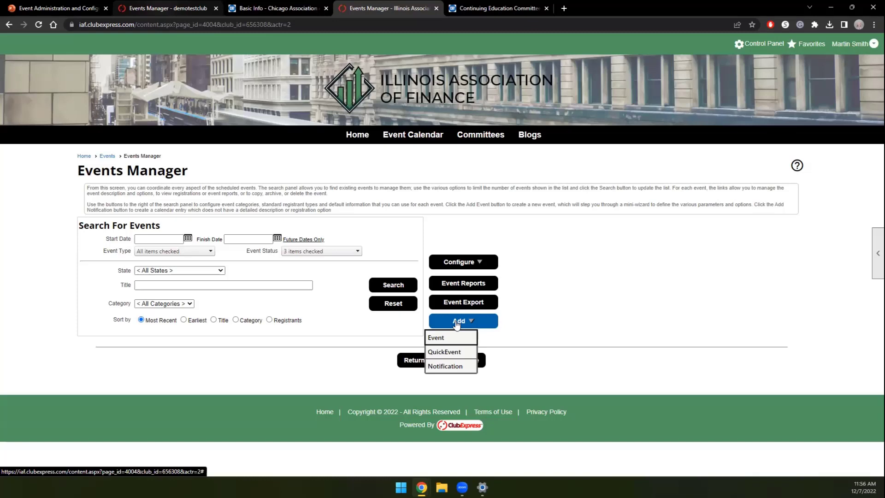
pyautogui.click(455, 337)
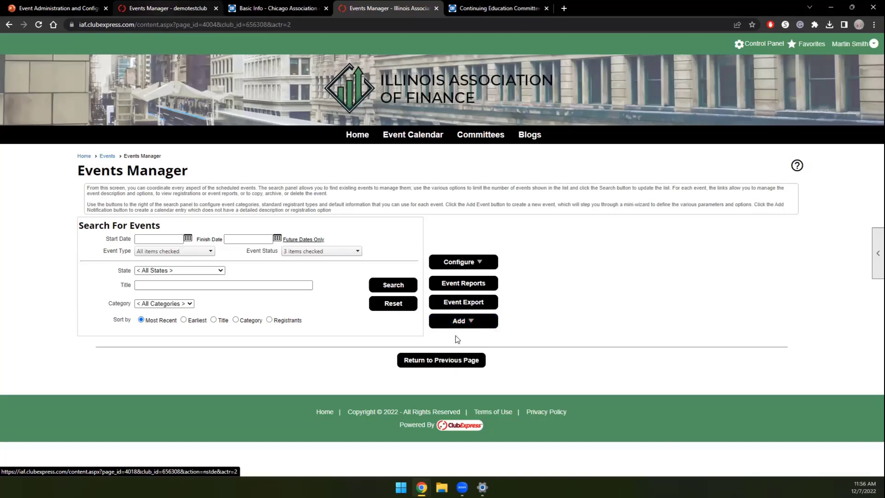
pyautogui.scroll(-2, 527, 343)
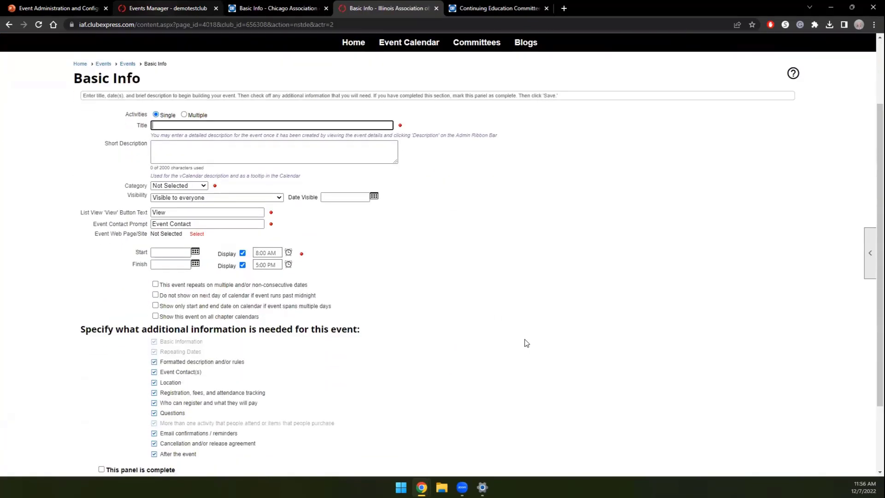
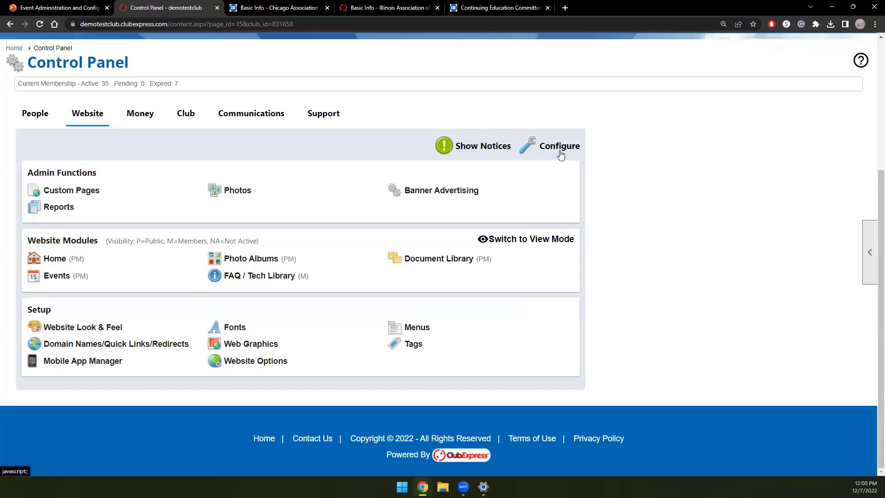
# Open the coordinator list for the Events function in the demotestclub website configuration.
pyautogui.click(560, 152)
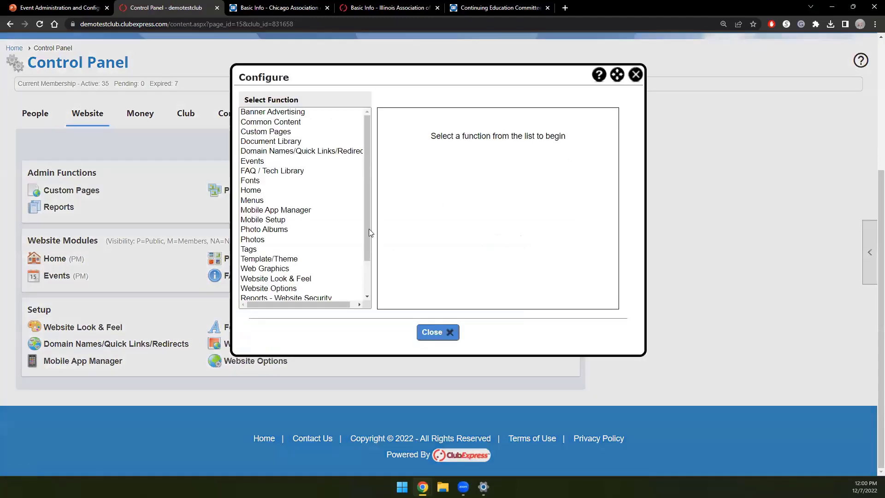
pyautogui.scroll(-2, 302, 238)
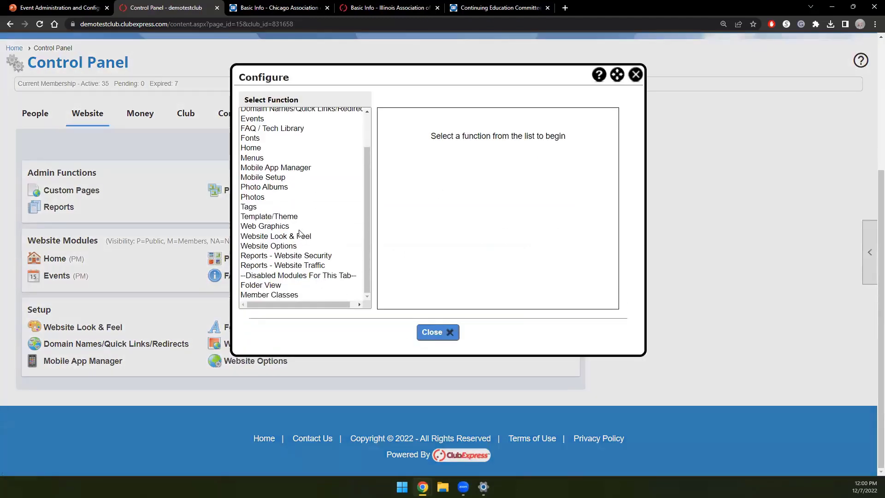
pyautogui.click(258, 120)
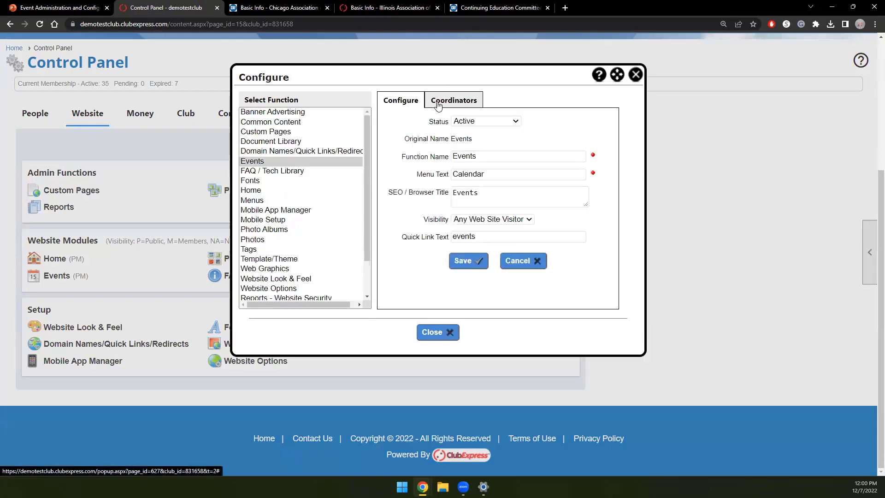
pyautogui.click(456, 105)
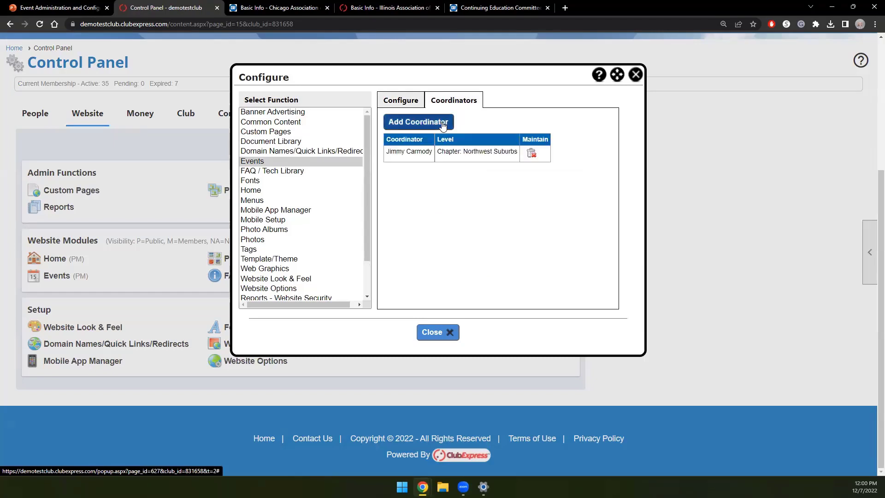
# View the organization group choices for adding an Events coordinator, then close the configuration without adding anyone.
pyautogui.click(443, 122)
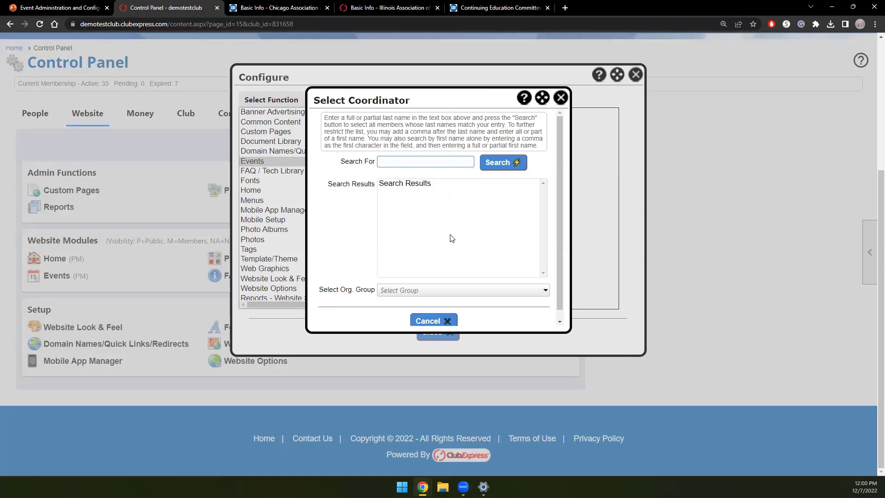
pyautogui.click(449, 294)
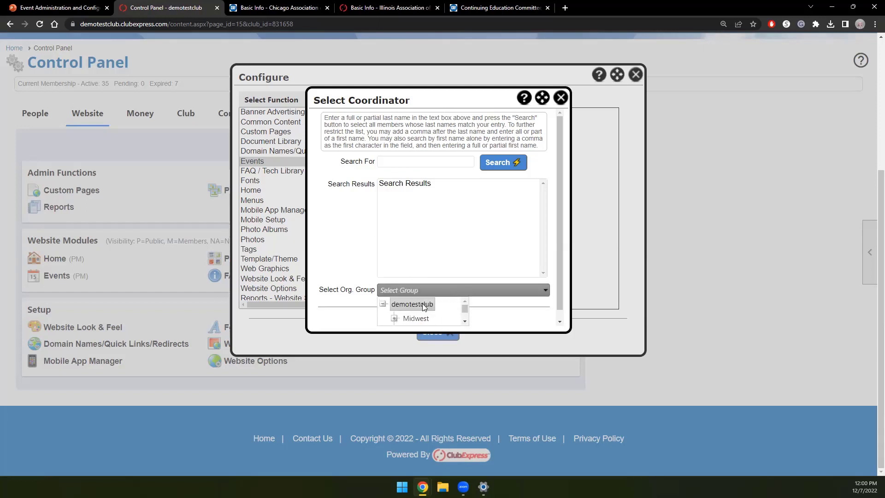
pyautogui.click(359, 249)
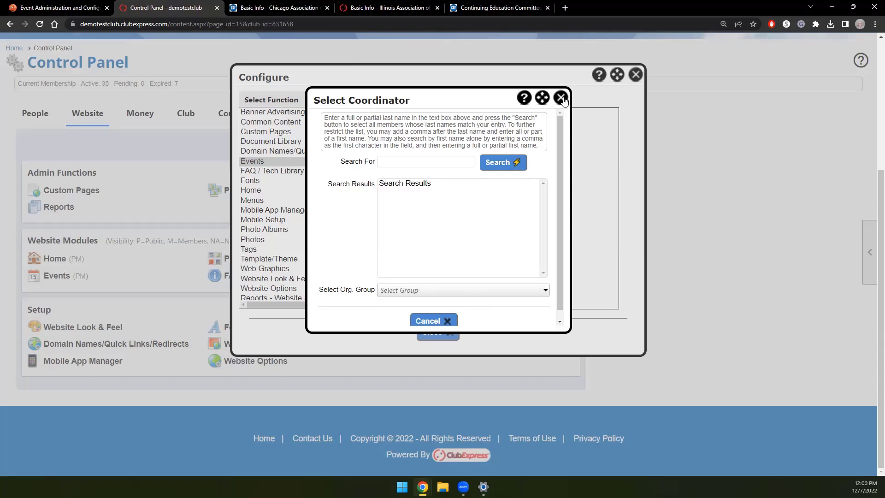
pyautogui.click(561, 99)
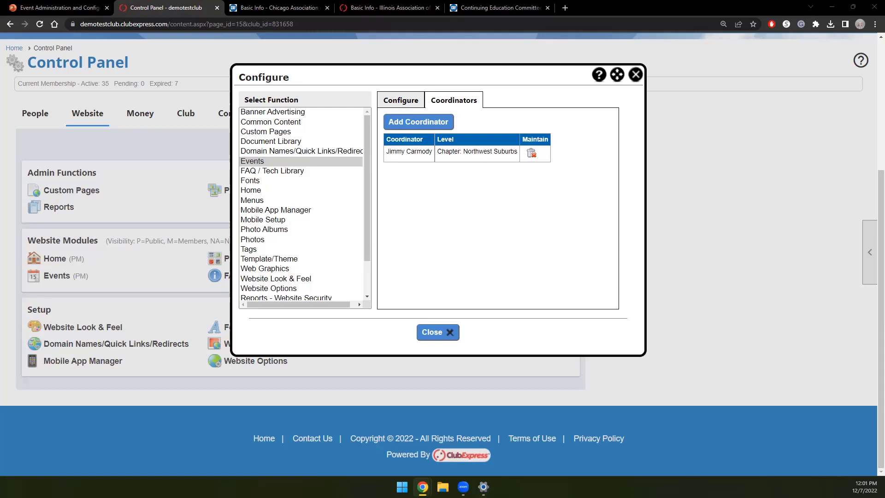
pyautogui.click(635, 75)
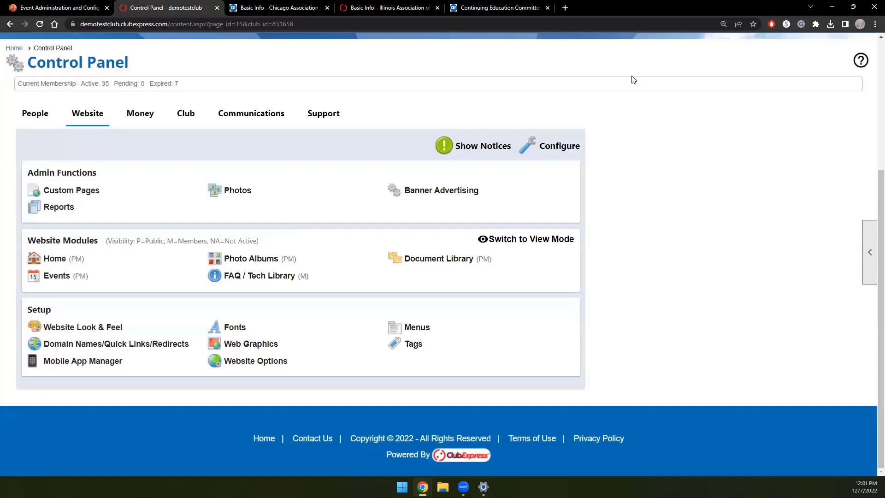
# Open the demotestclub Events Manager and bring up its list of events.
pyautogui.click(57, 276)
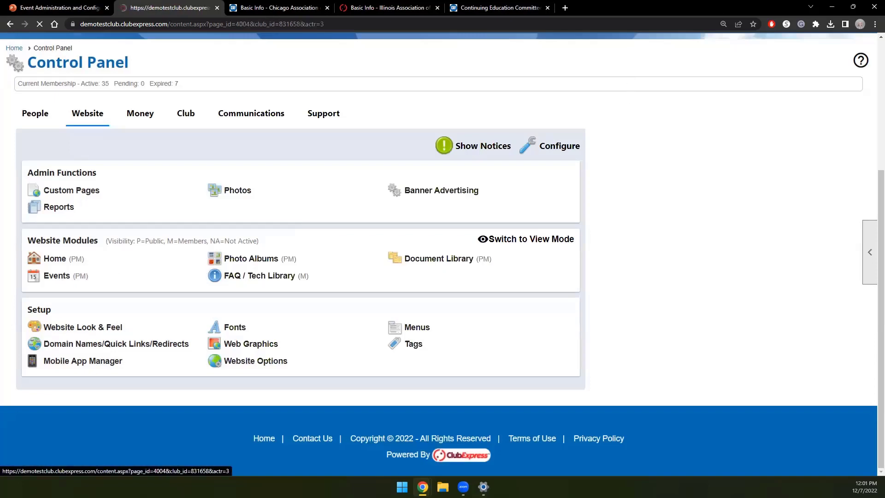
pyautogui.scroll(-6, 118, 242)
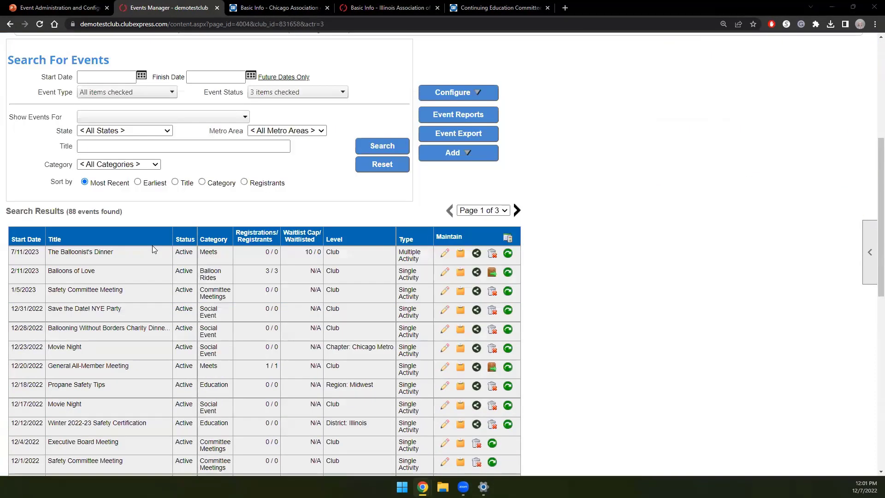
# Limit the event search to the QuickEvents type only and run the search.
pyautogui.click(300, 89)
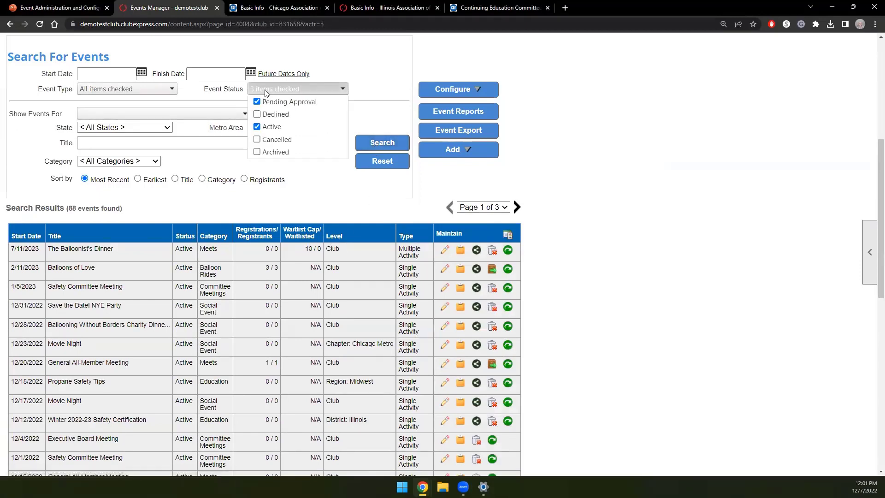
pyautogui.click(153, 89)
pyautogui.click(86, 101)
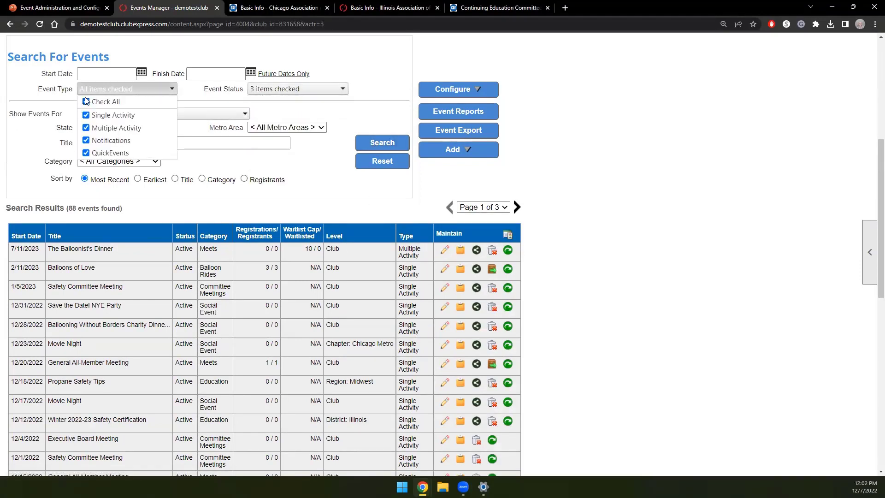
pyautogui.click(85, 153)
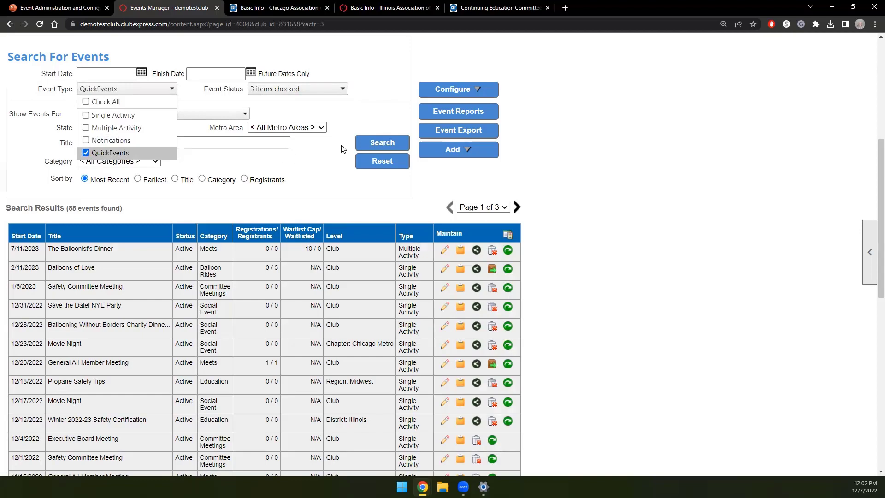
pyautogui.click(375, 148)
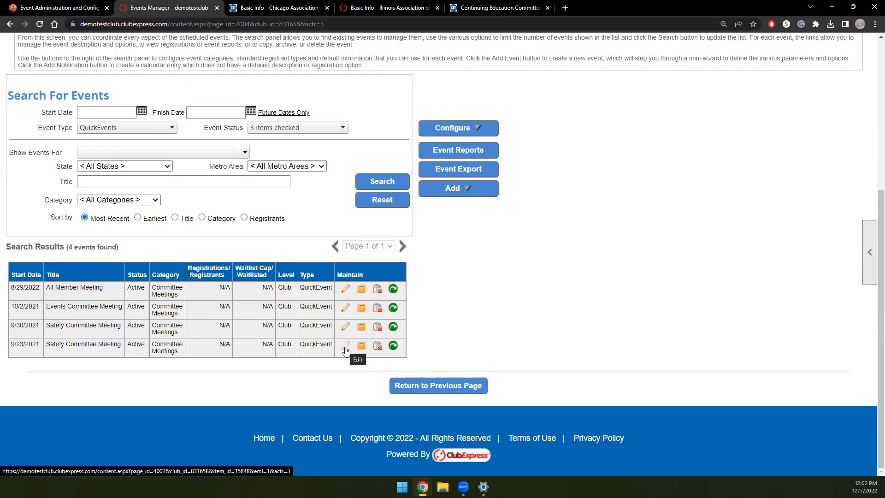
# Open the All-Member Meeting QuickEvent and review its details, admin tools and RSVP options.
pyautogui.click(346, 289)
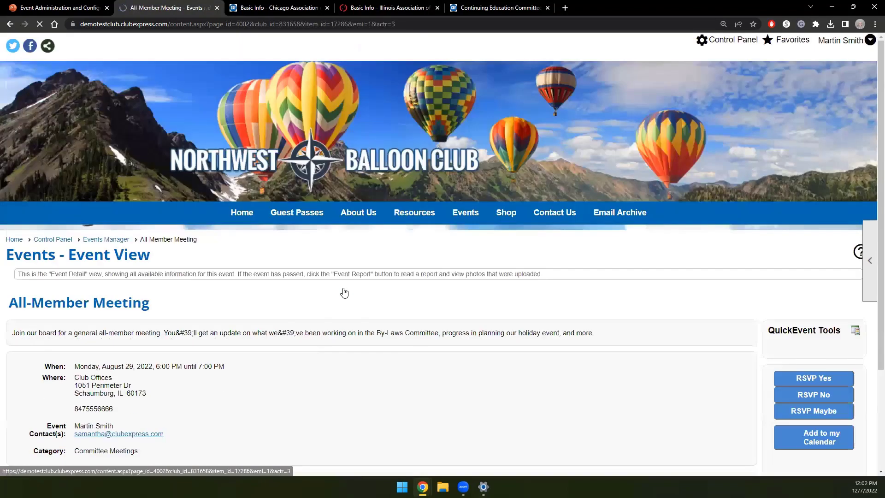
pyautogui.scroll(-3, 441, 288)
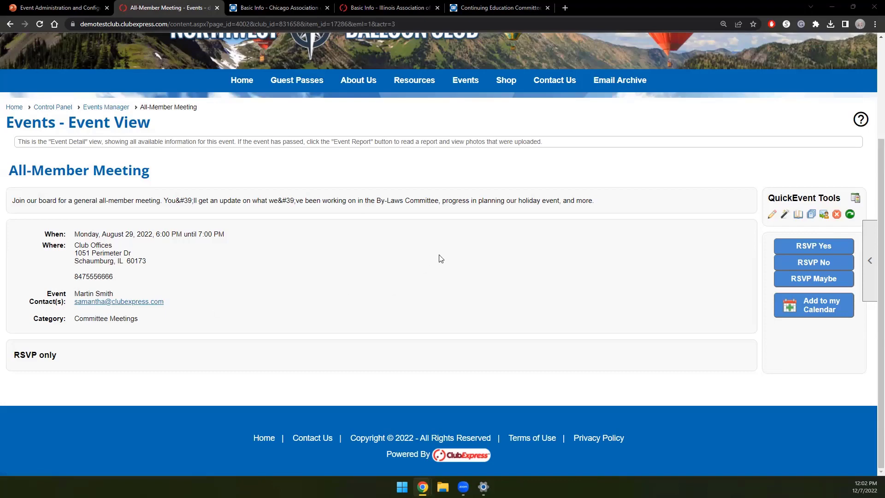
pyautogui.scroll(2, 708, 272)
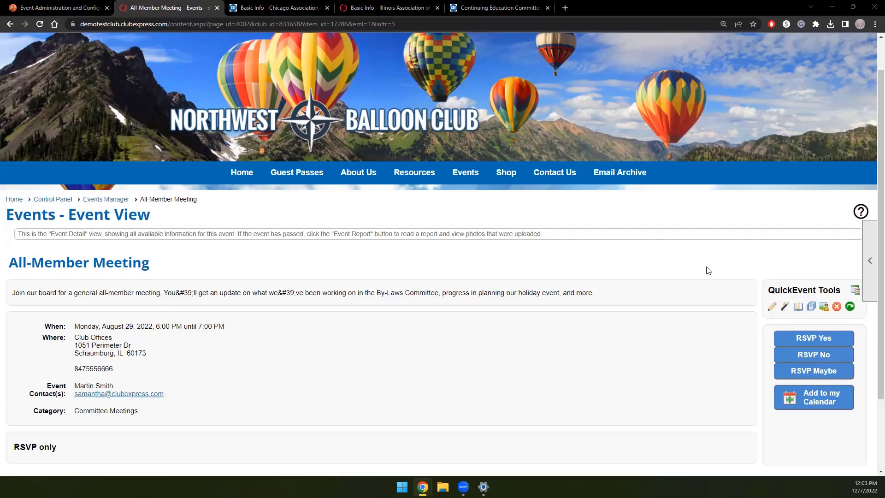
# Go to the Control Panel and look over the People functions, including the Additional Member Data setup option.
pyautogui.scroll(1, 708, 271)
pyautogui.click(720, 45)
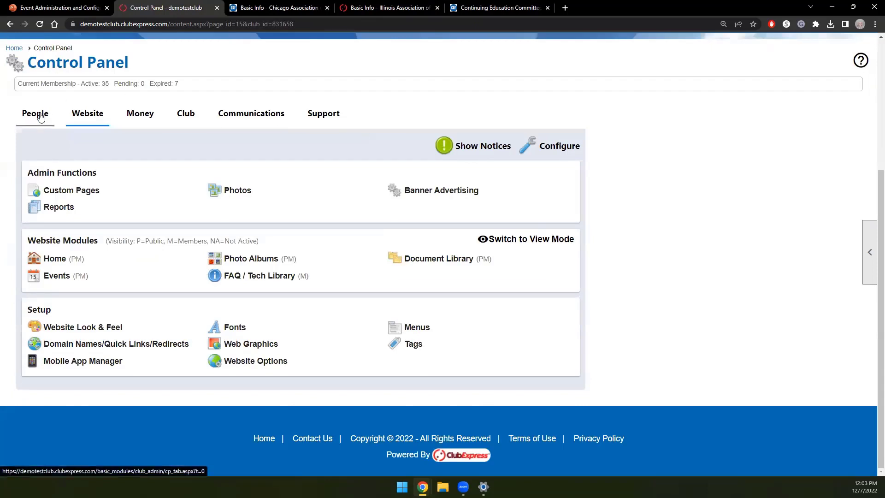
pyautogui.click(40, 115)
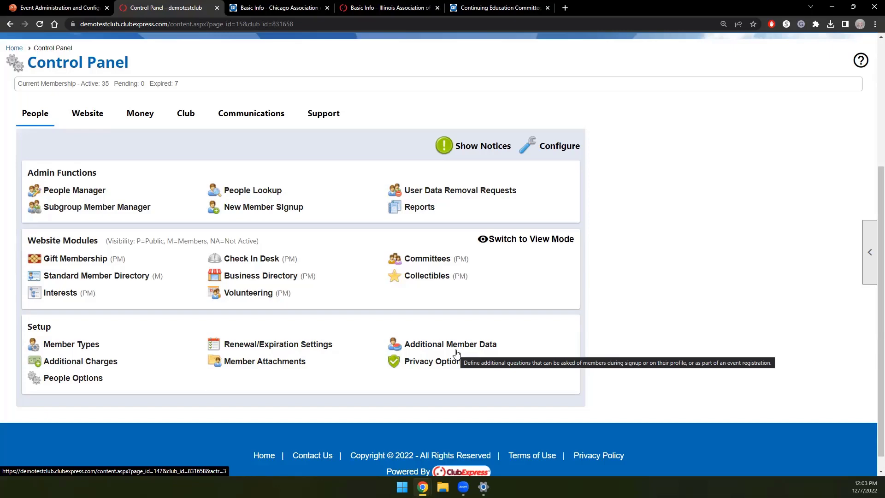
# Open the Event Questions configuration from the website's Events Manager and start adding a new question.
pyautogui.click(101, 121)
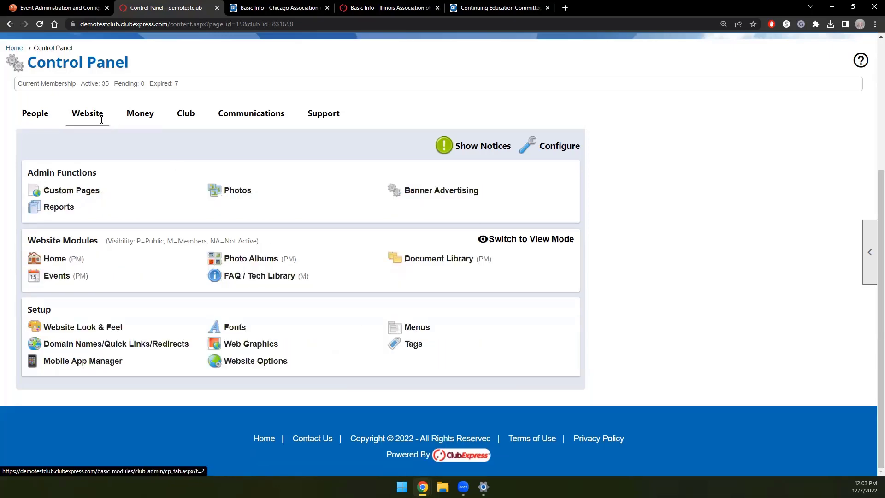
pyautogui.click(65, 276)
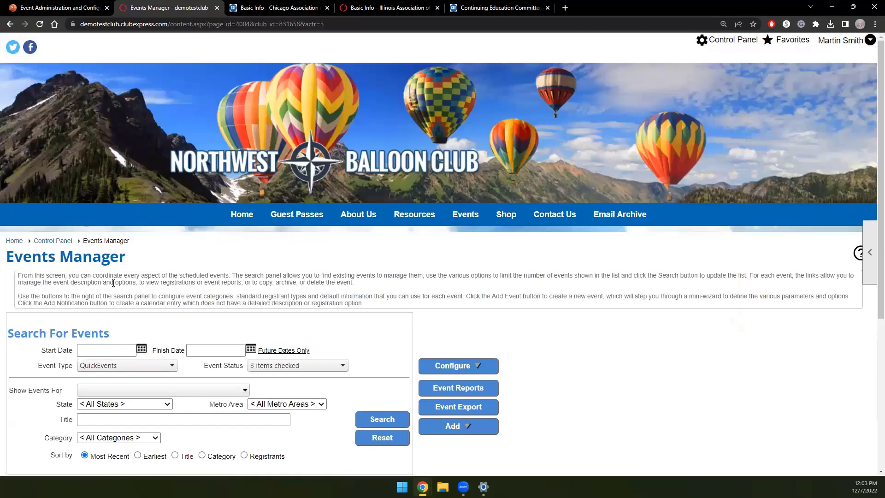
pyautogui.click(452, 365)
pyautogui.click(451, 301)
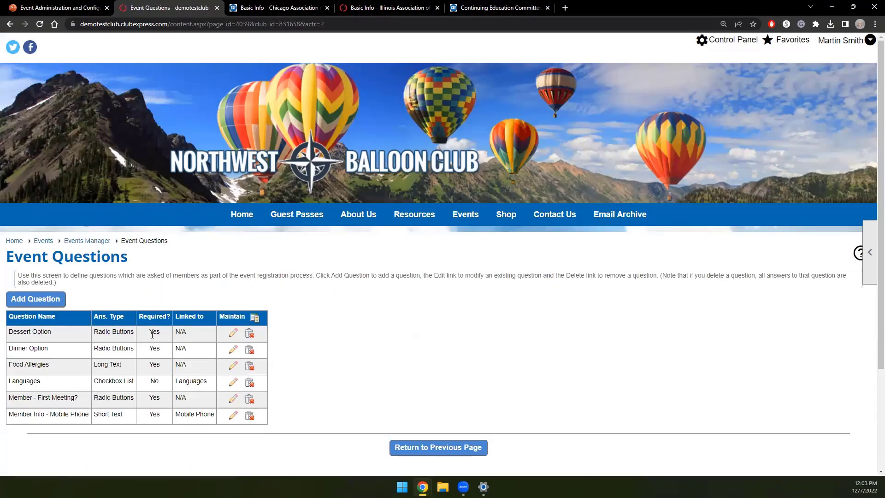
pyautogui.click(39, 301)
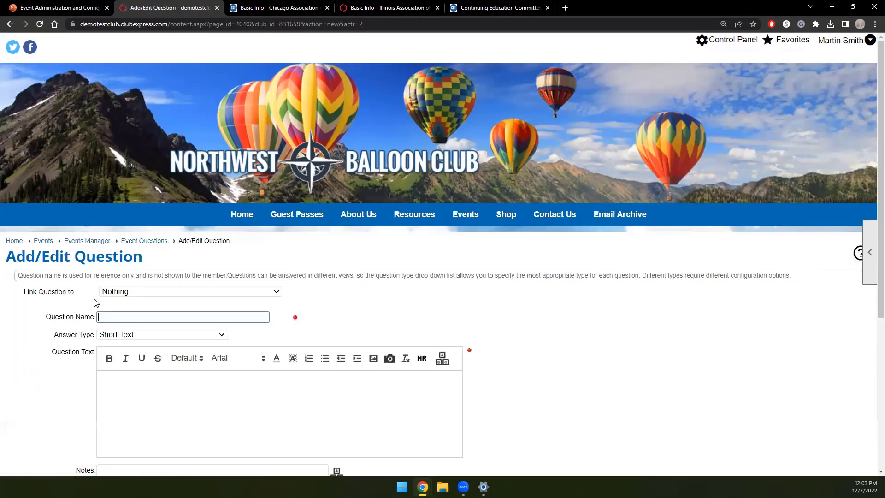
# Examine the member info and additional data fields that the new event question can be linked to.
pyautogui.click(148, 292)
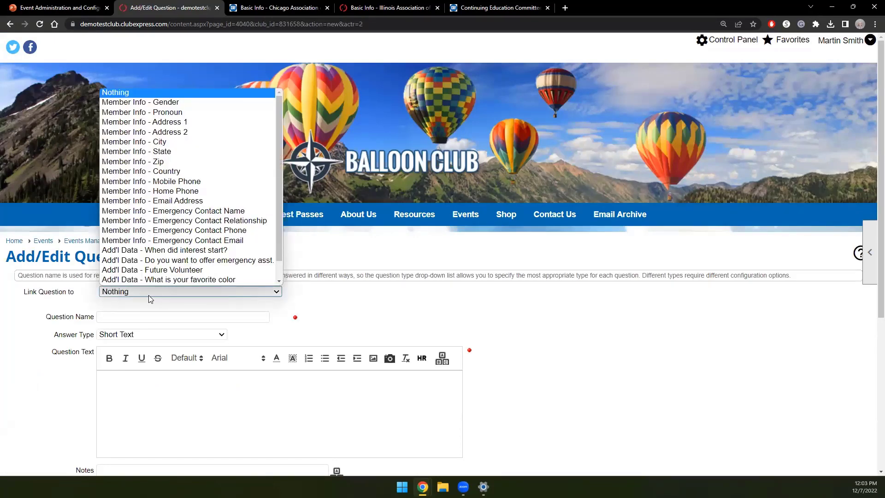
pyautogui.click(148, 297)
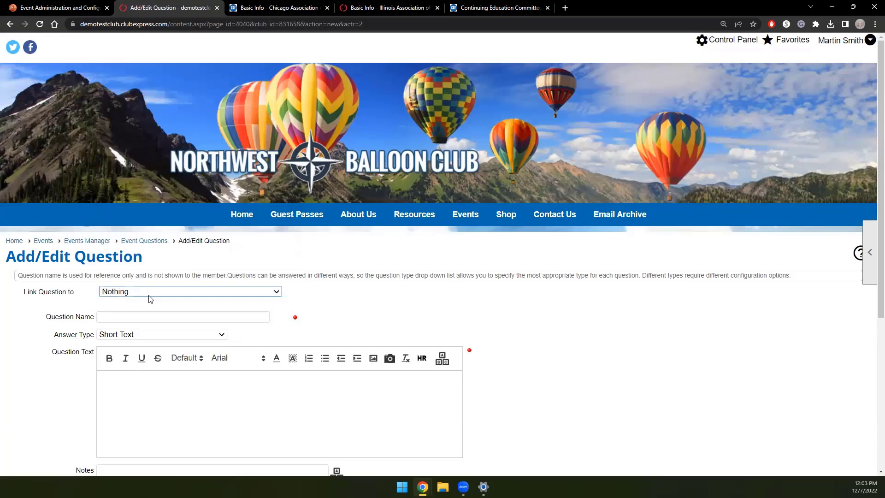
pyautogui.click(279, 293)
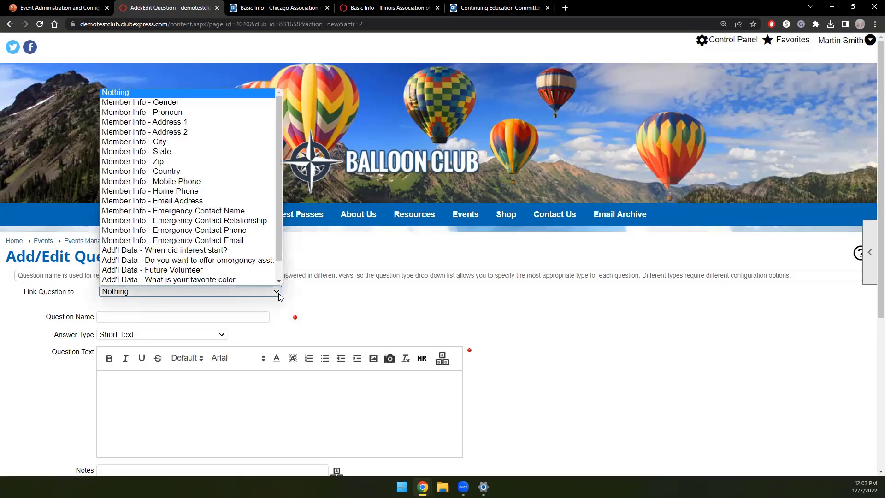